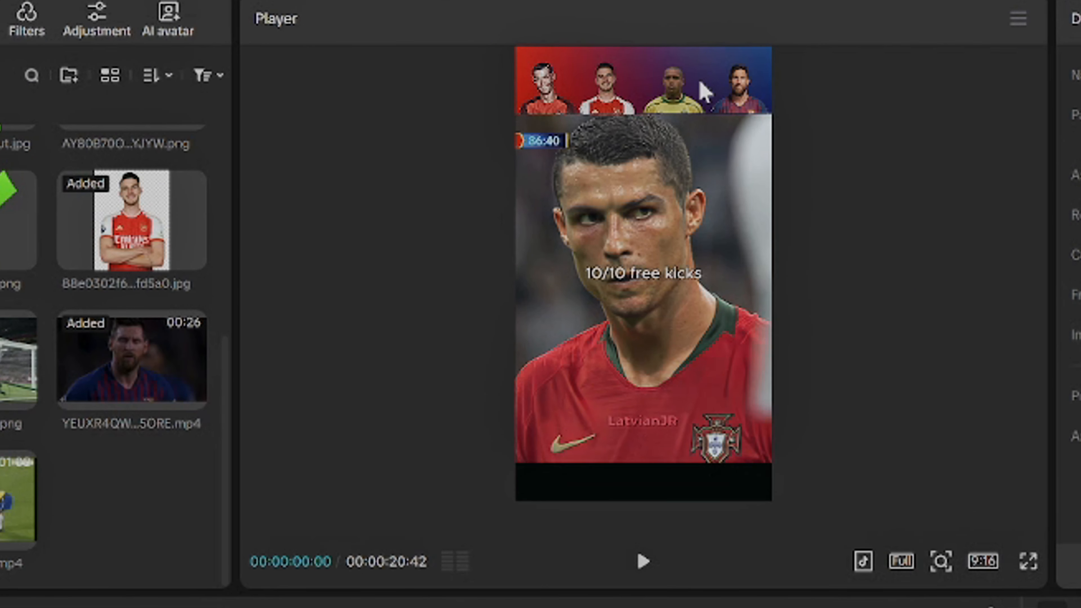
Examine the player-image banner, the "10/10 free kicks" title clip and the stacked tracks on an enlarged timeline
click(702, 94)
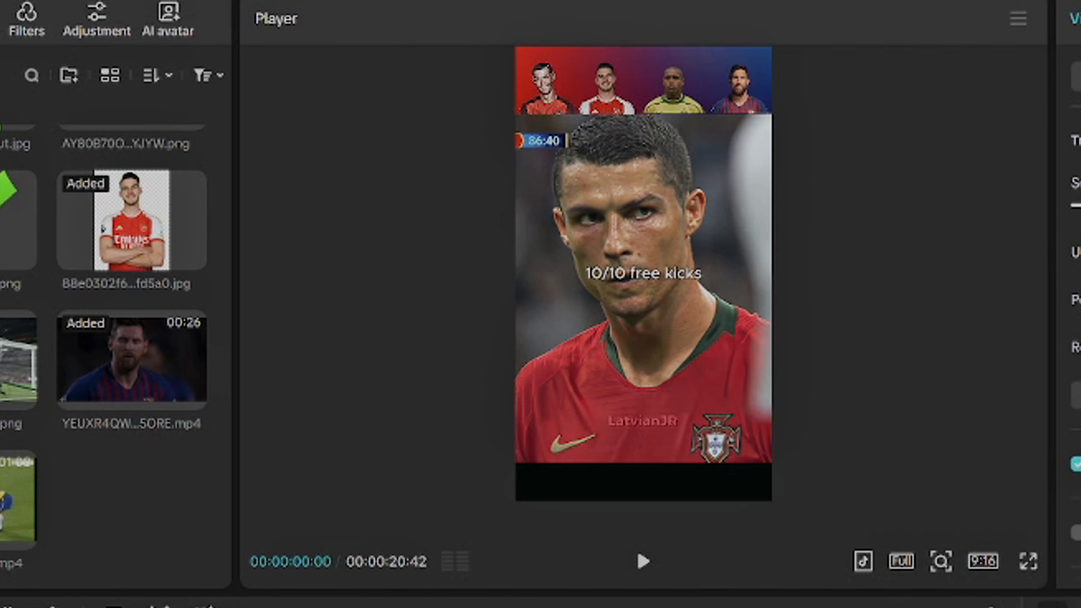
click(948, 390)
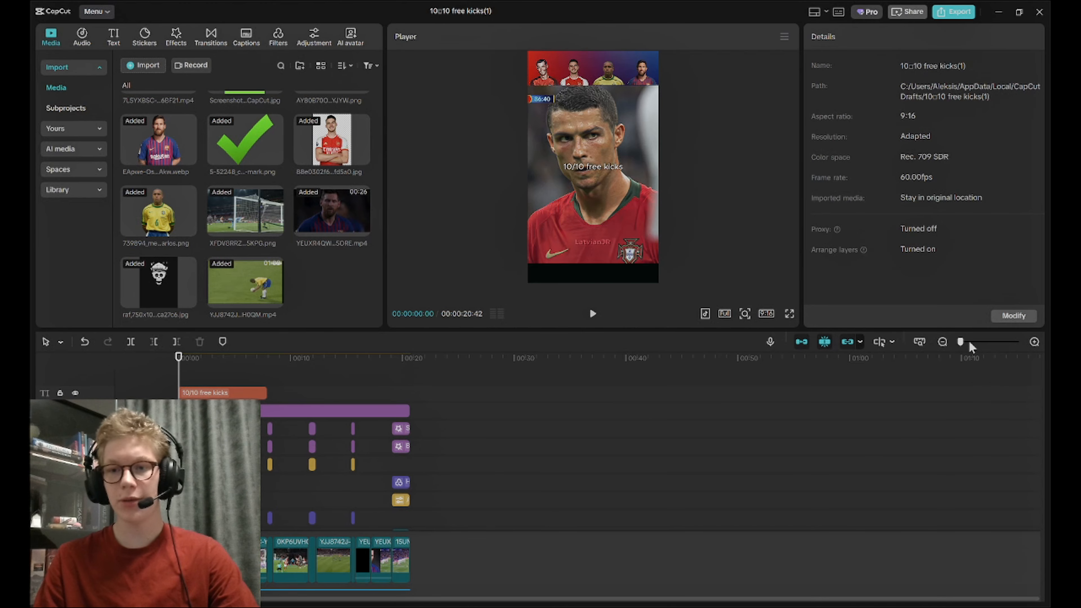
click(968, 341)
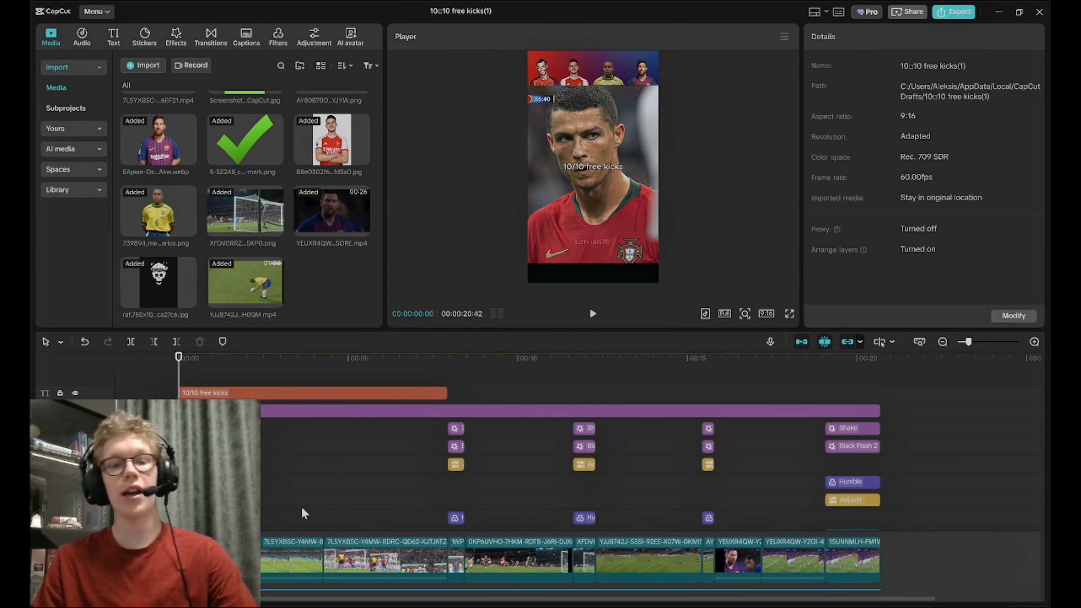
click(589, 168)
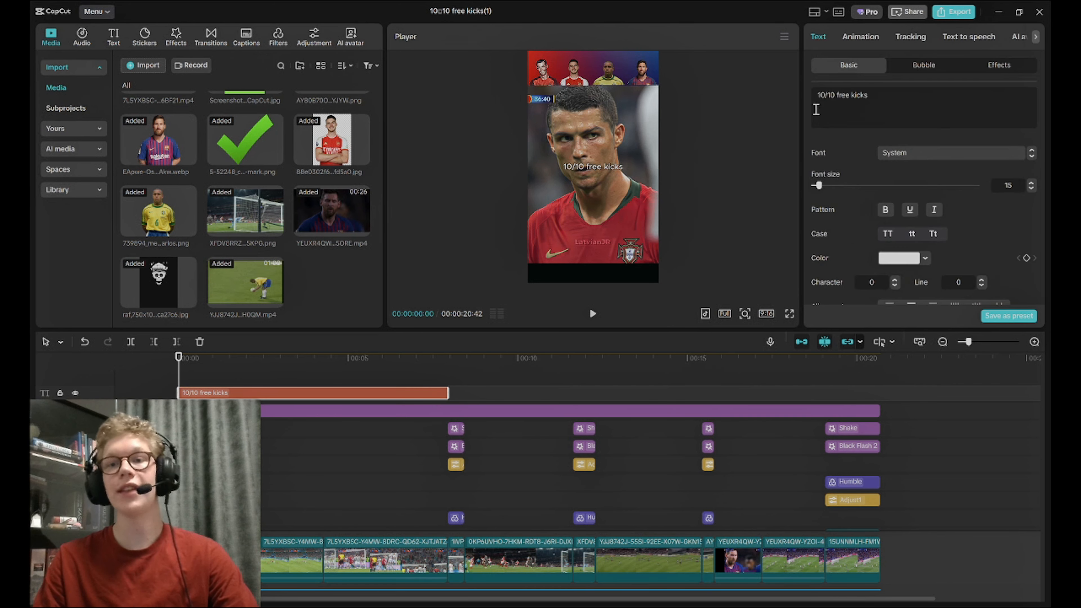
drag(252, 358, 178, 358)
scroll(528, 455, down, 10)
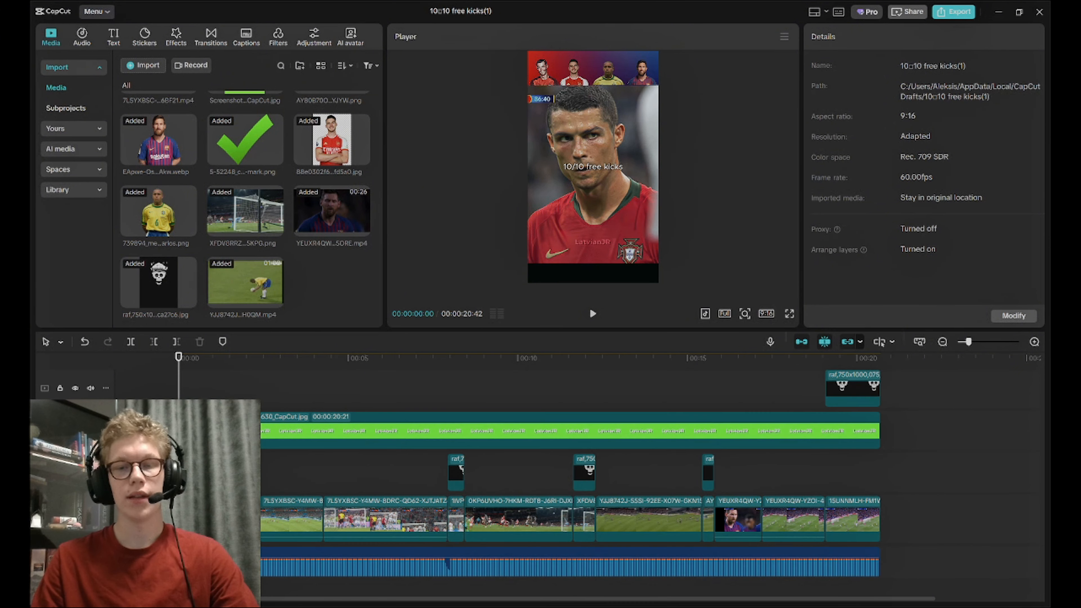
scroll(530, 469, up, 1)
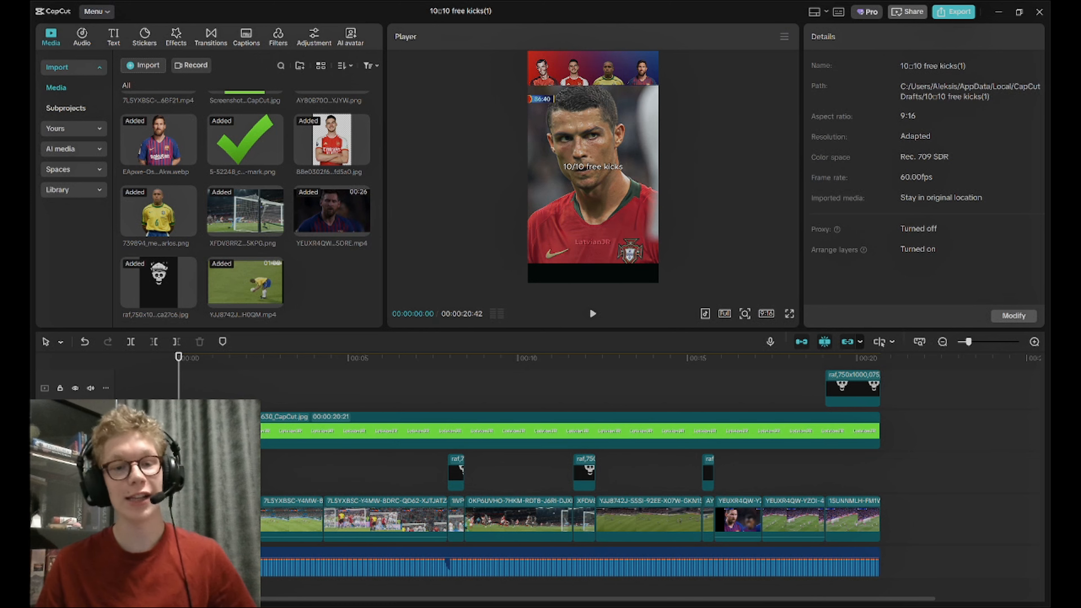
Examine the overlay layers forming the banner: the red-blue gradient background and the player images above the main video
click(530, 432)
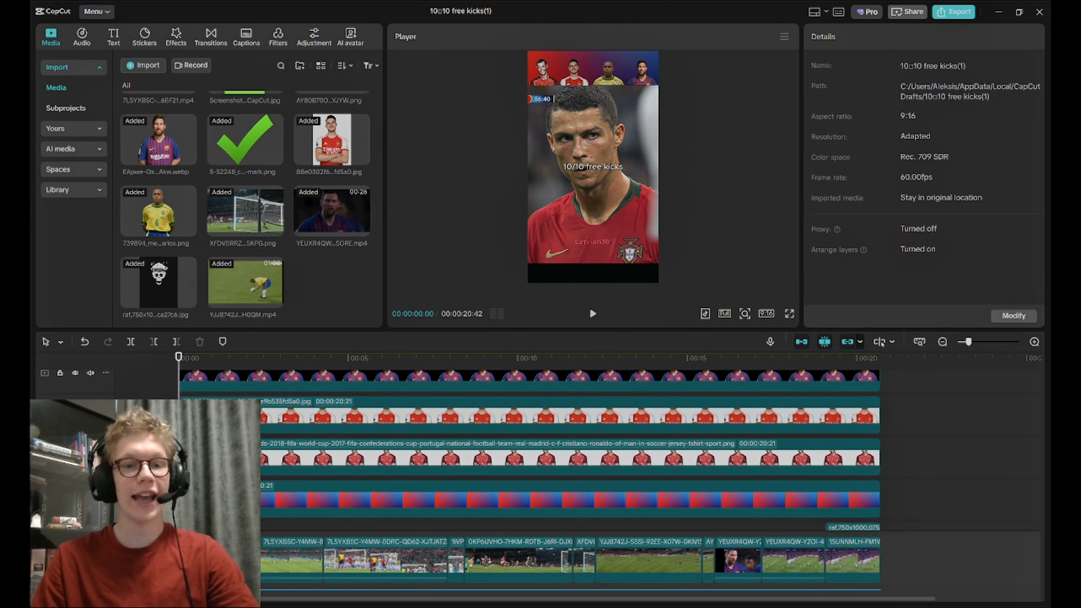
scroll(530, 451, up, 1)
scroll(534, 502, down, 1)
click(534, 502)
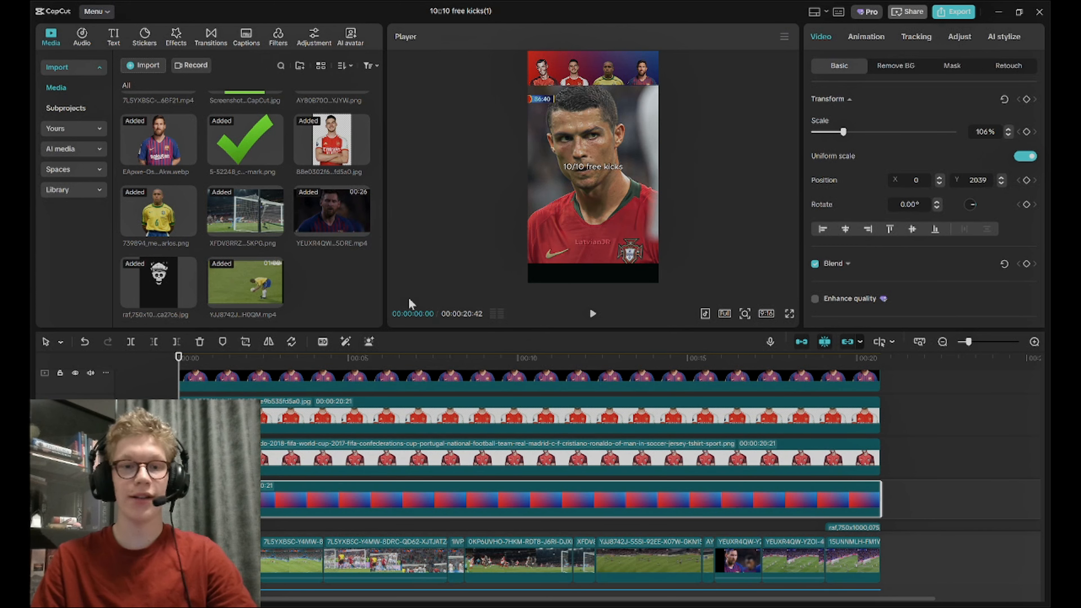
scroll(528, 447, up, 3)
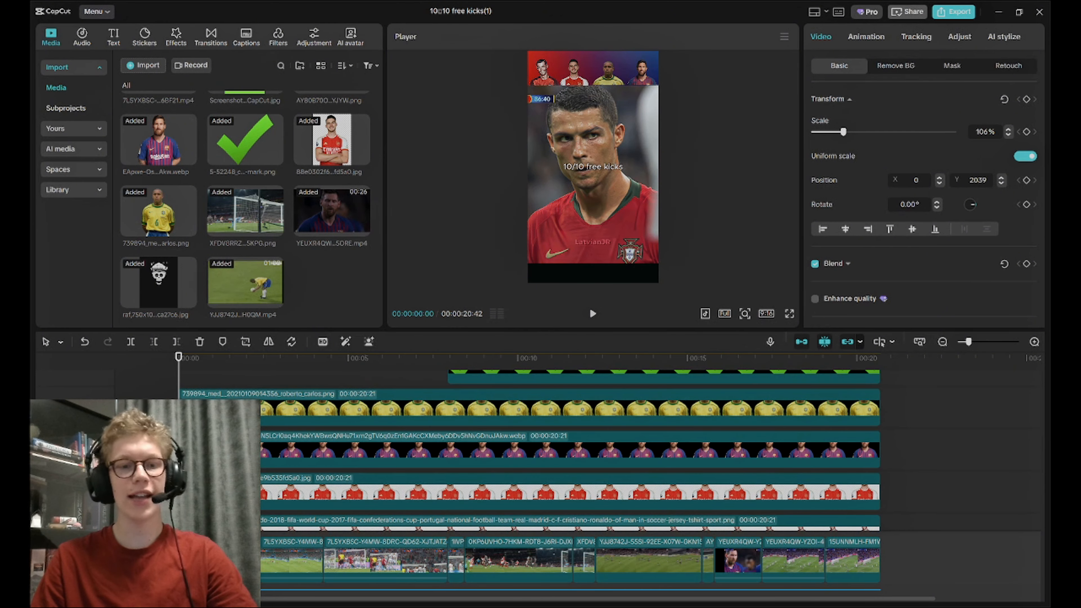
click(528, 408)
click(528, 450)
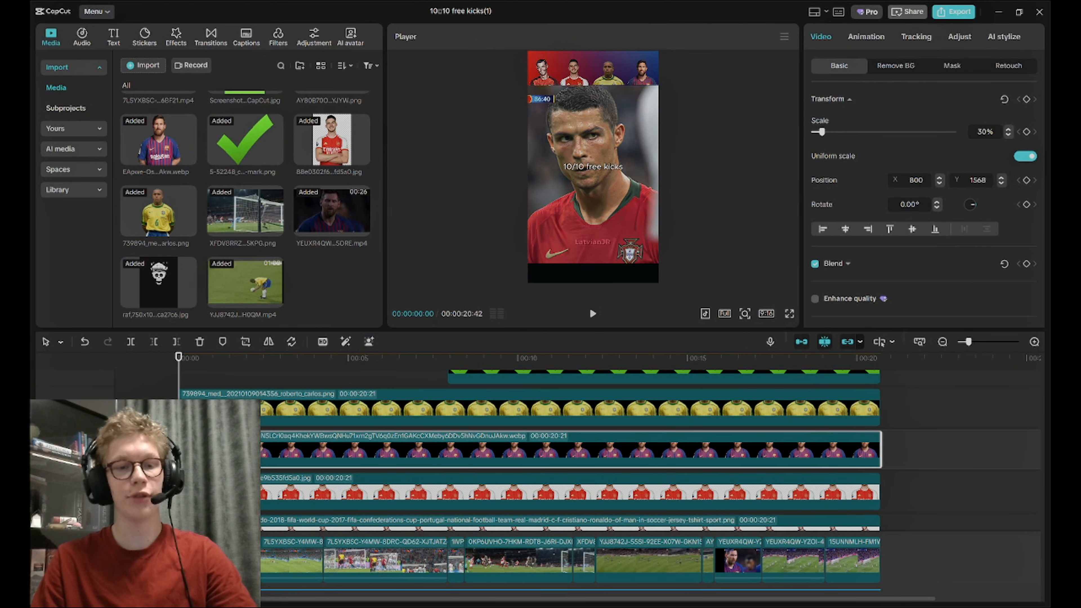
click(528, 492)
scroll(528, 492, down, 1)
click(244, 358)
click(264, 509)
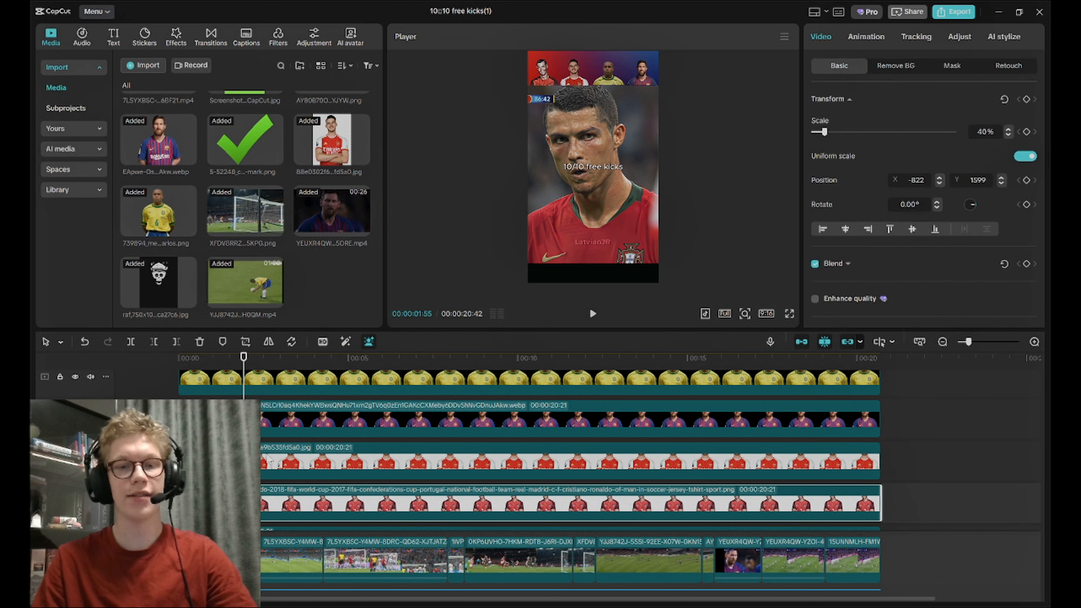
click(215, 361)
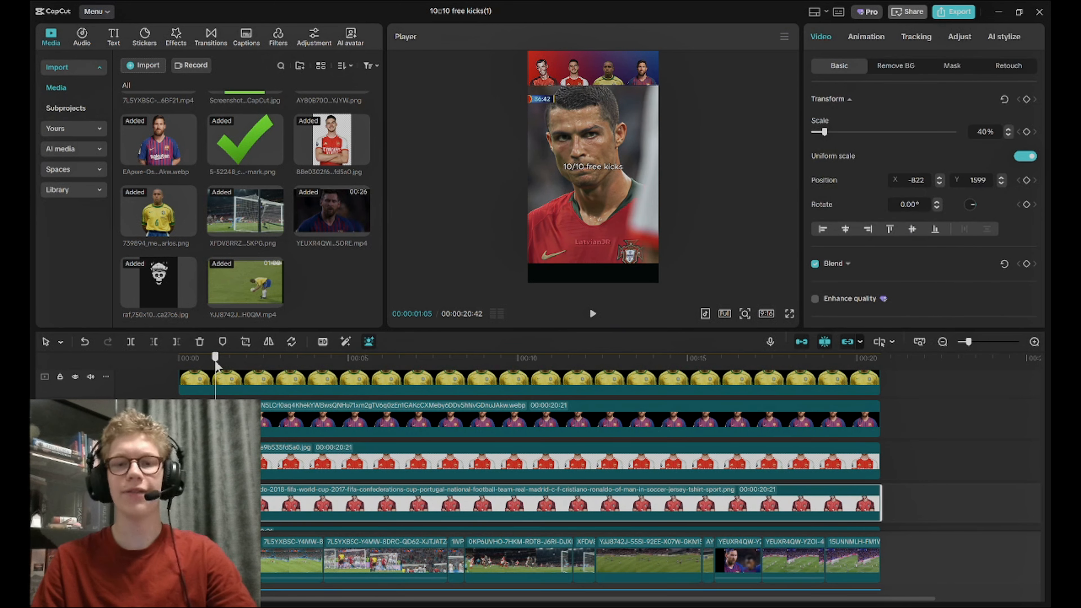
drag(216, 362, 235, 365)
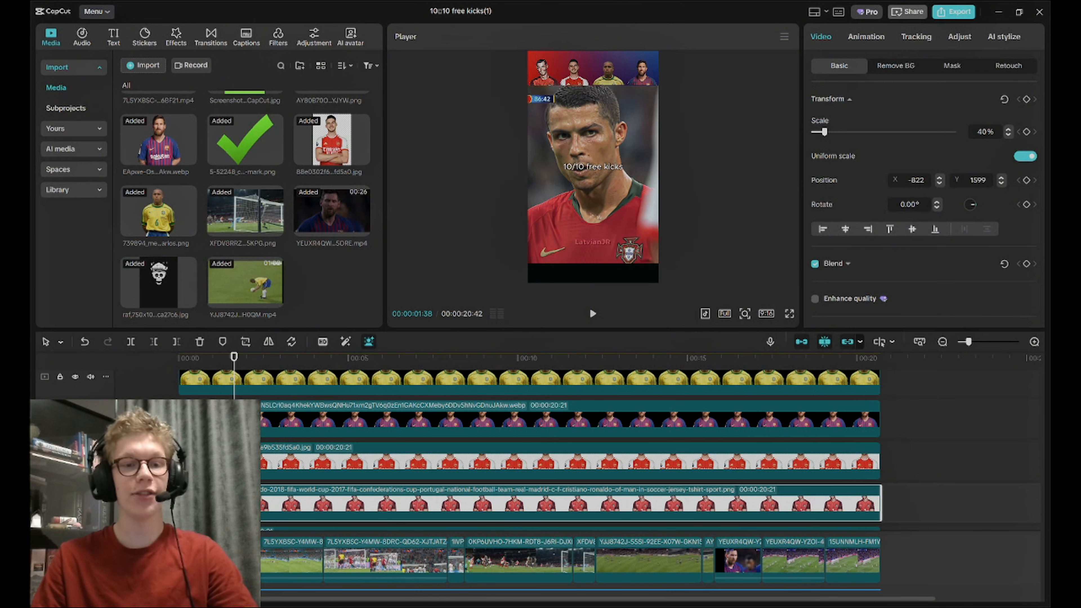
click(149, 420)
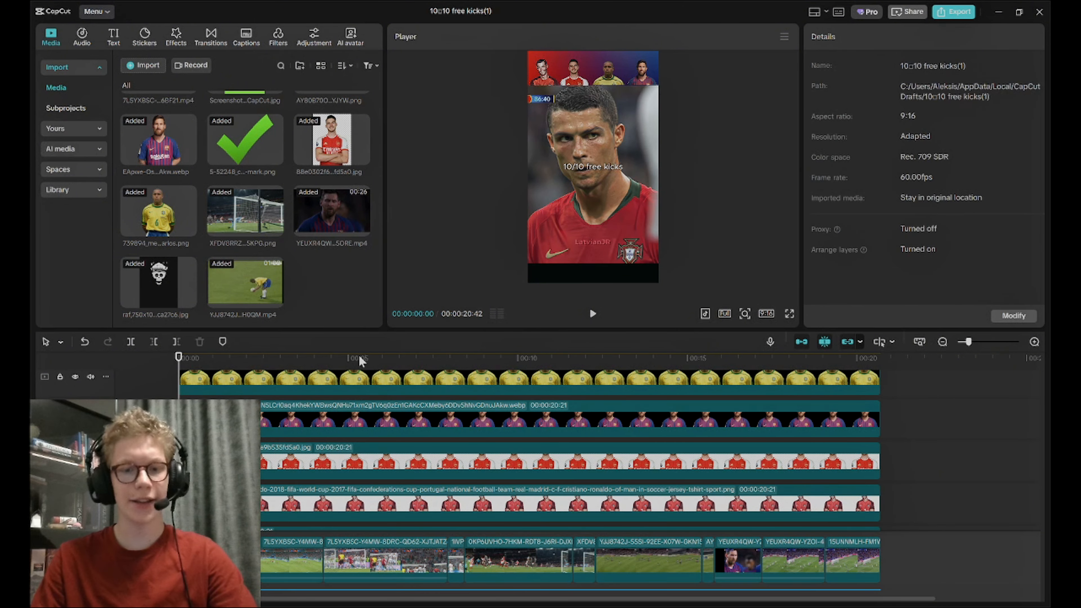
Review the banner at about 10 seconds and the green check mark overlays, then return to the start and the first main clip
drag(359, 361, 523, 364)
click(497, 461)
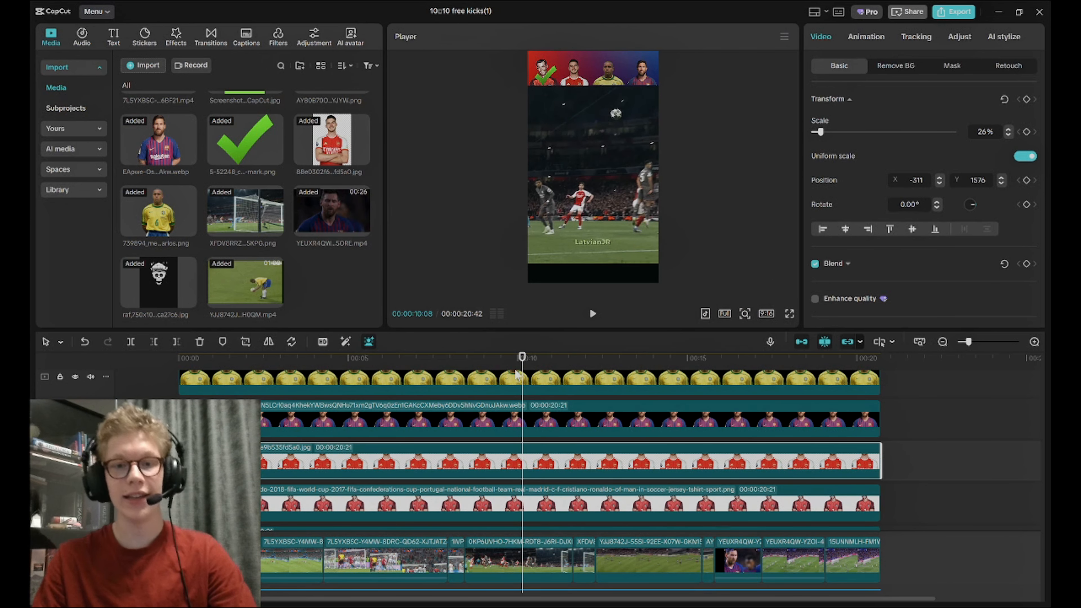
drag(523, 362, 177, 366)
scroll(170, 418, down, 1)
click(166, 426)
scroll(166, 426, up, 2)
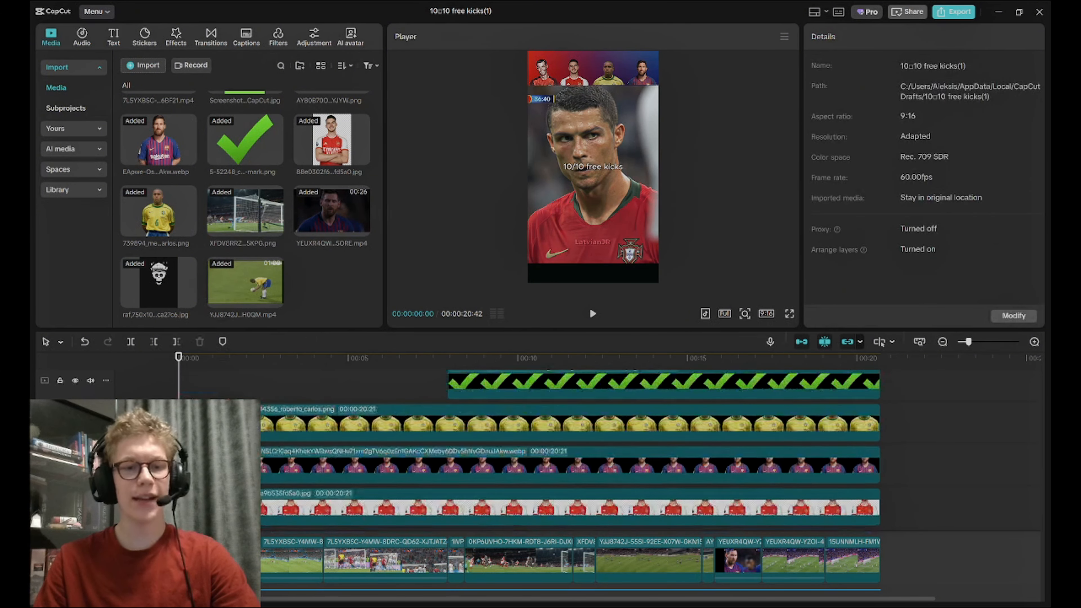
scroll(571, 469, down, 3)
click(225, 504)
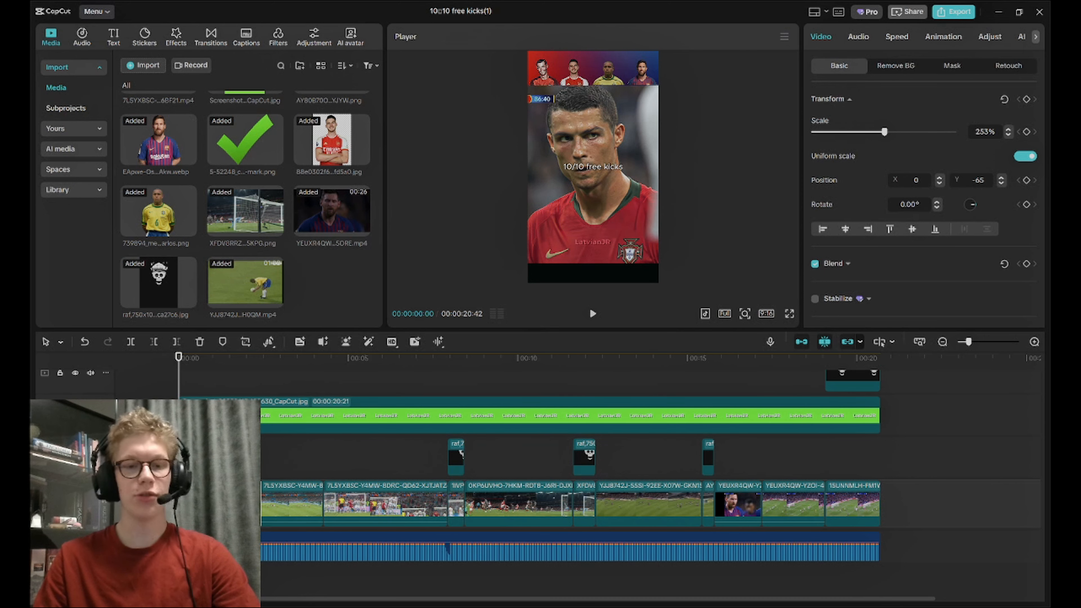
Add automatic beat markers to the music clip on the audio track
key(Down)
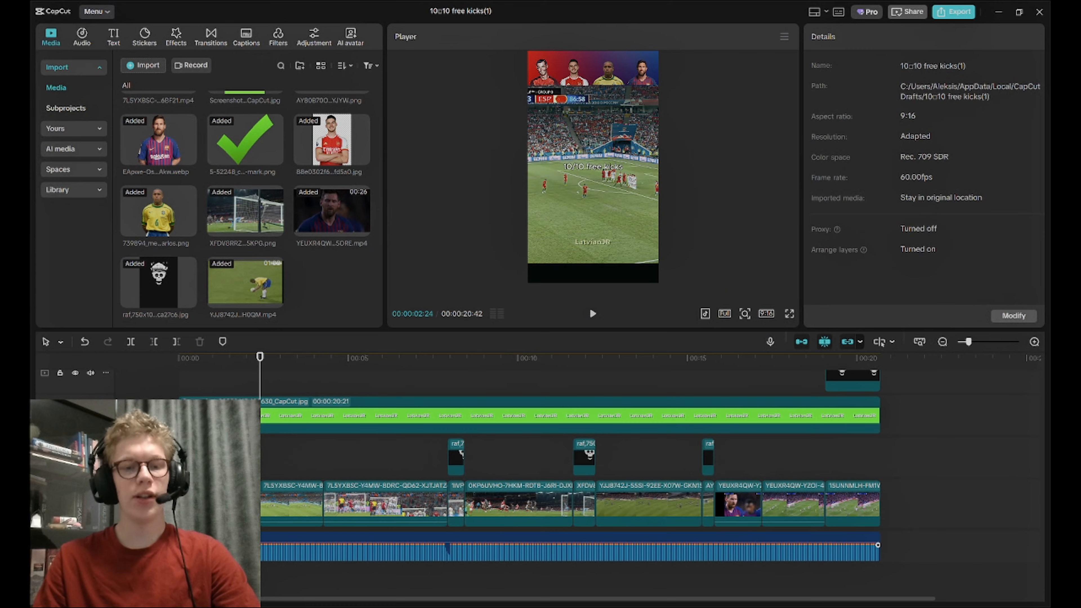
click(447, 548)
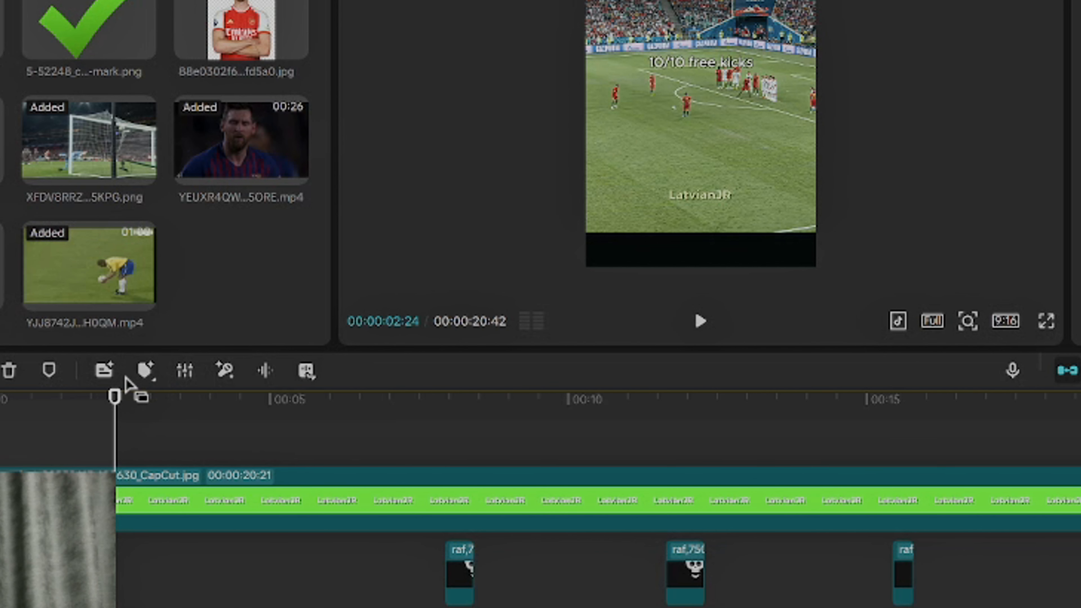
click(145, 370)
click(195, 506)
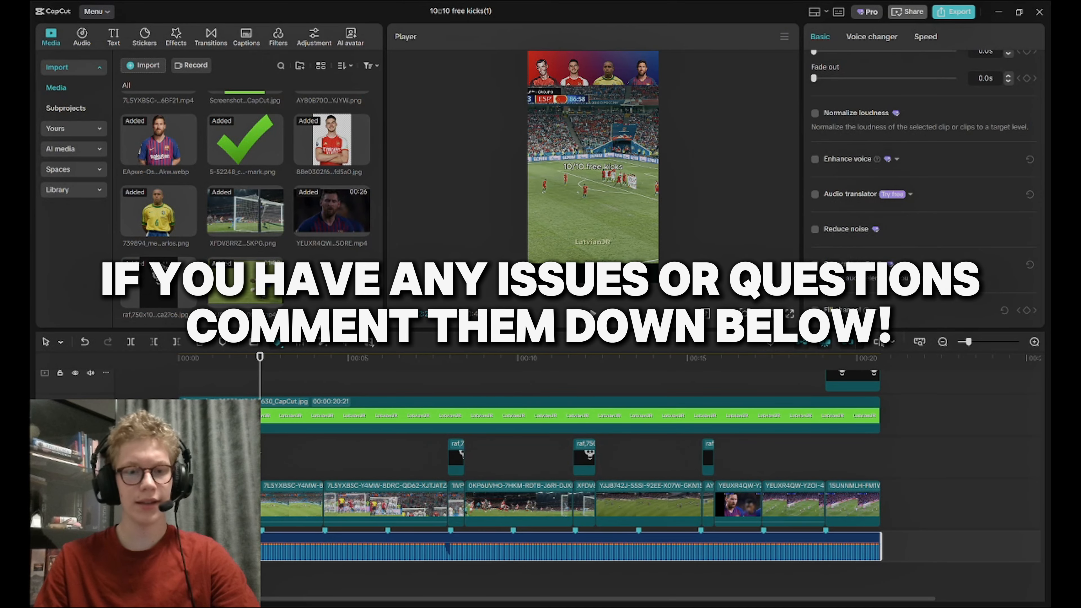
Scrub along the main track to compare the clip cuts with the beat markers on the music
click(250, 450)
drag(250, 450, 323, 450)
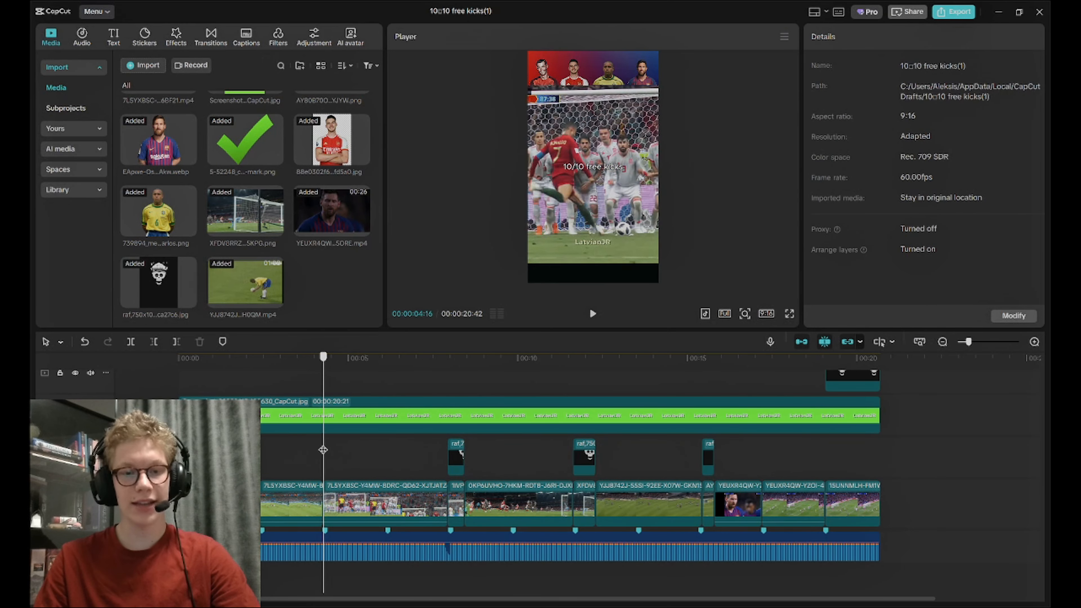
click(388, 474)
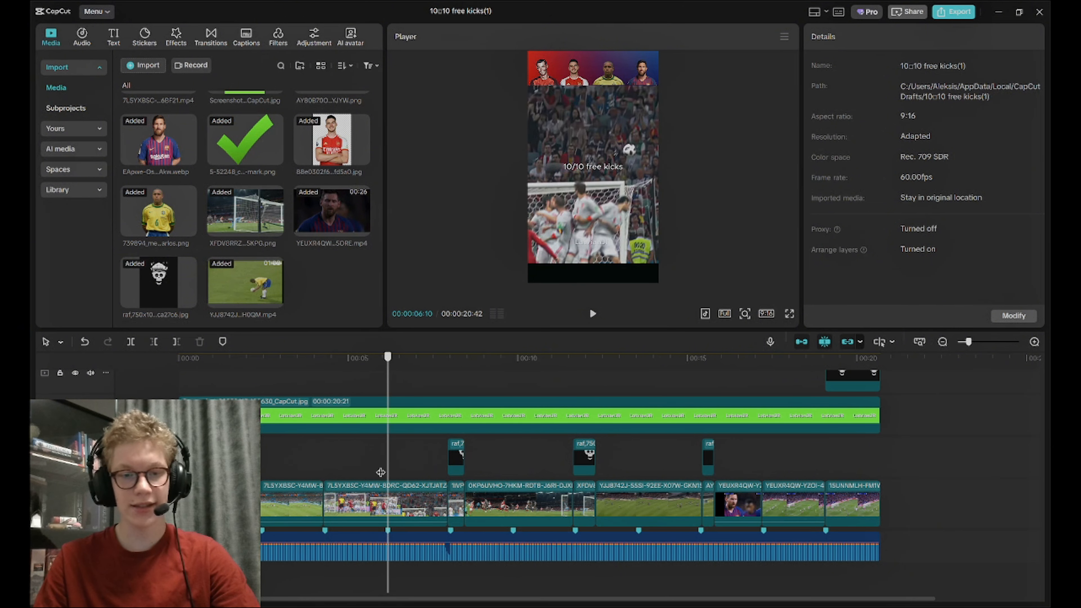
drag(380, 473, 513, 441)
click(205, 451)
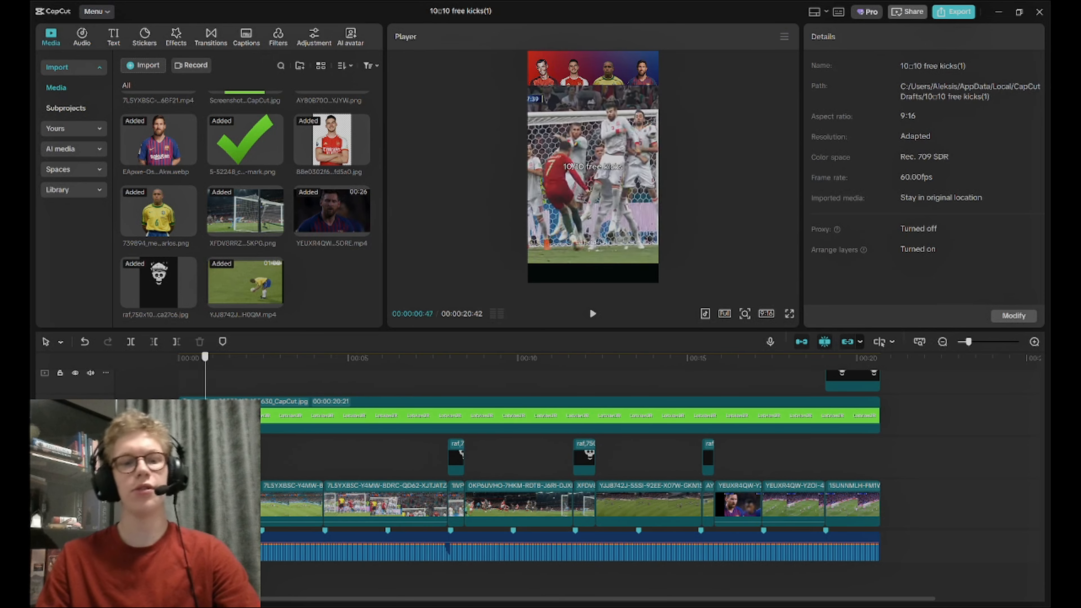
Extend the first main-track clip to the end of the music and return the playhead to the start
click(265, 490)
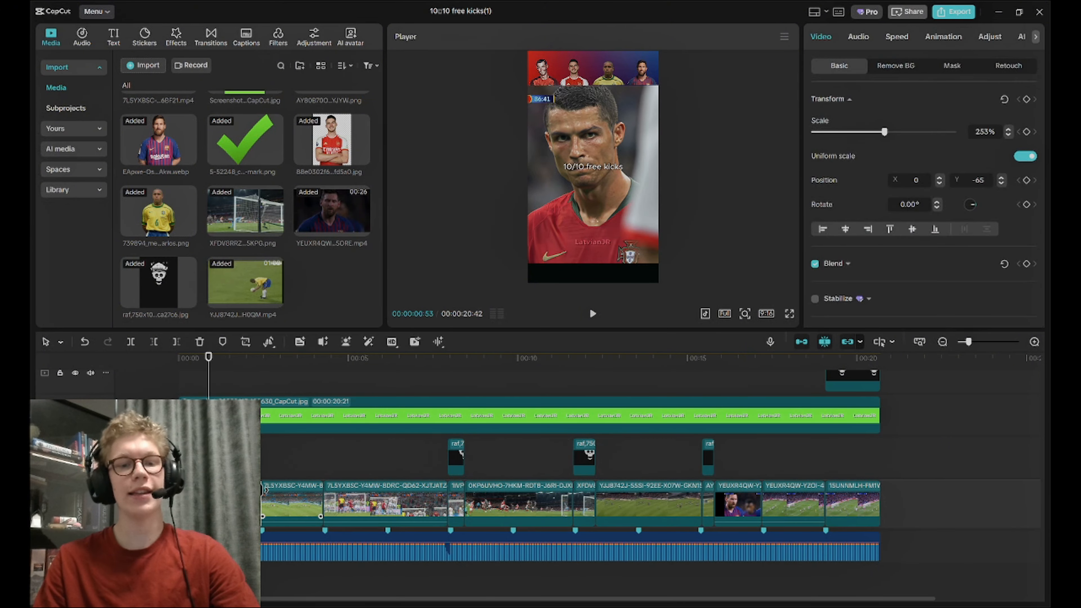
drag(264, 490, 612, 454)
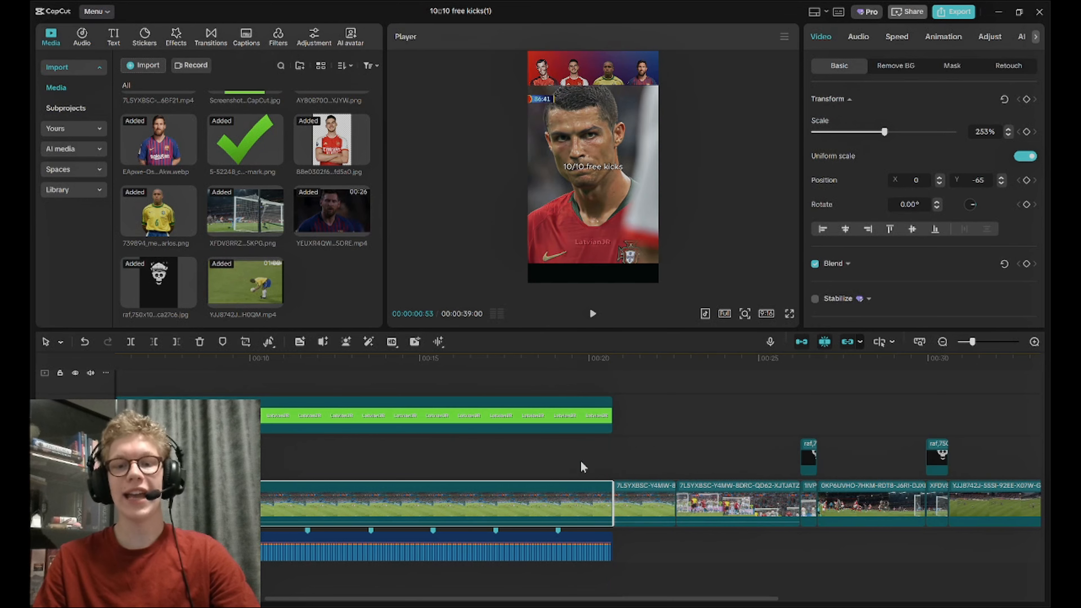
click(481, 480)
key(Home)
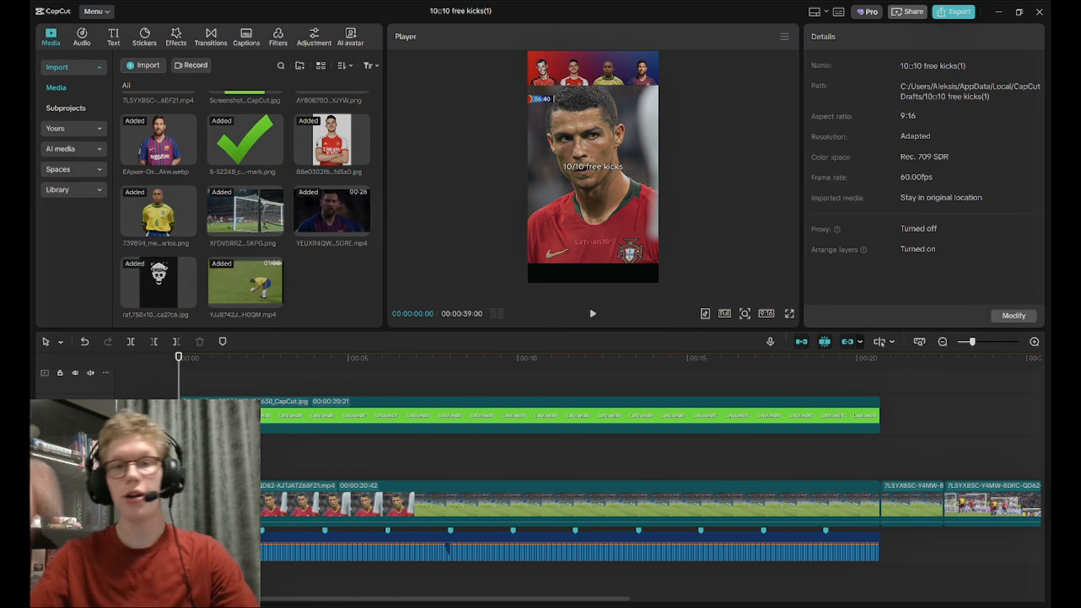
Split the extended main clip at the beat markers at 00:00:02:27 and 00:00:04:19
key(space)
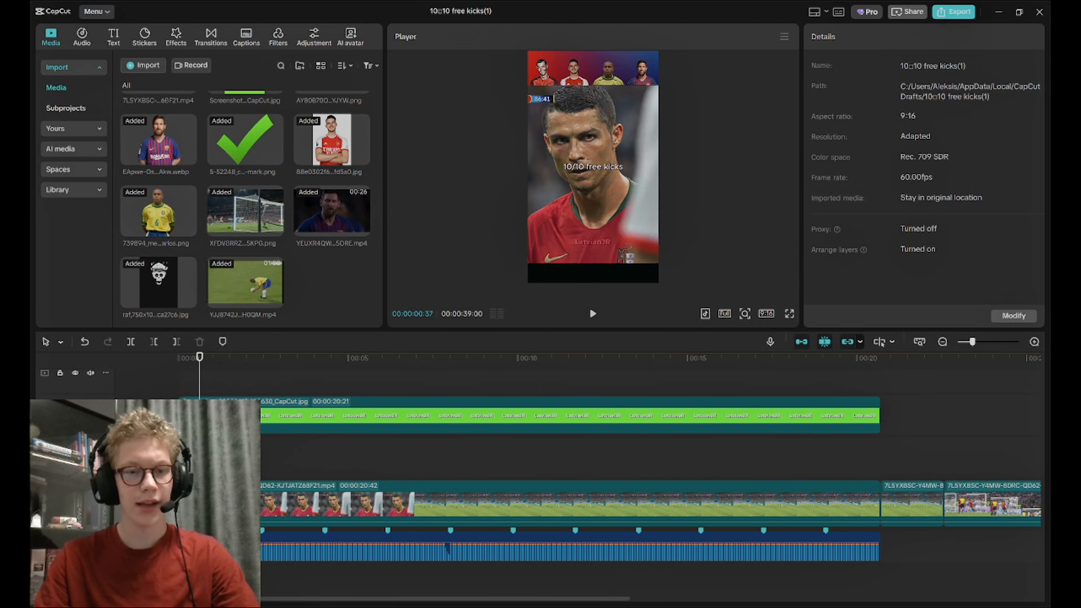
drag(199, 467, 262, 466)
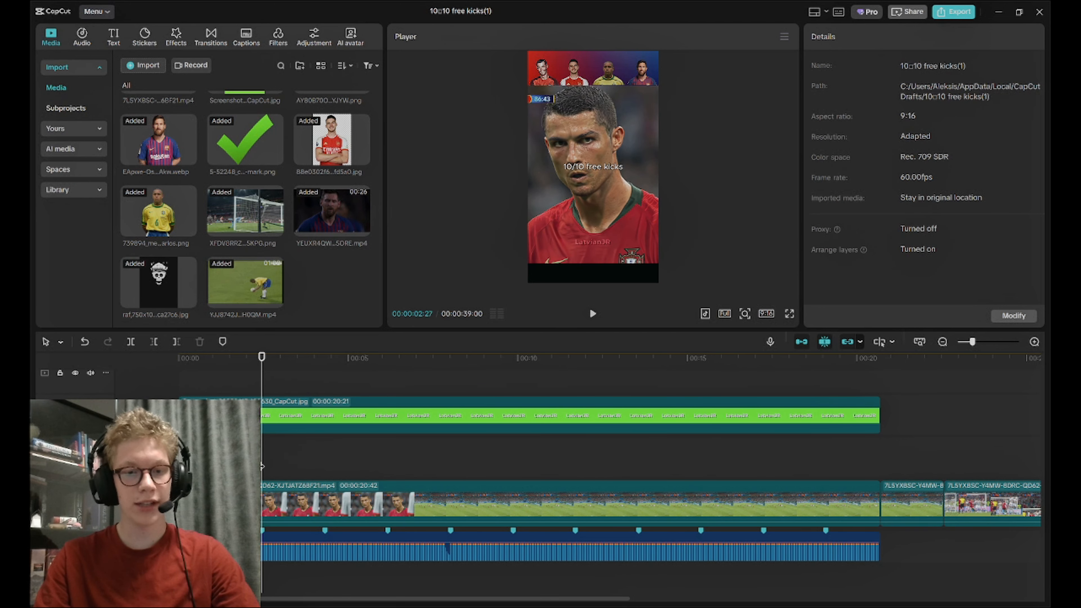
click(278, 508)
click(131, 342)
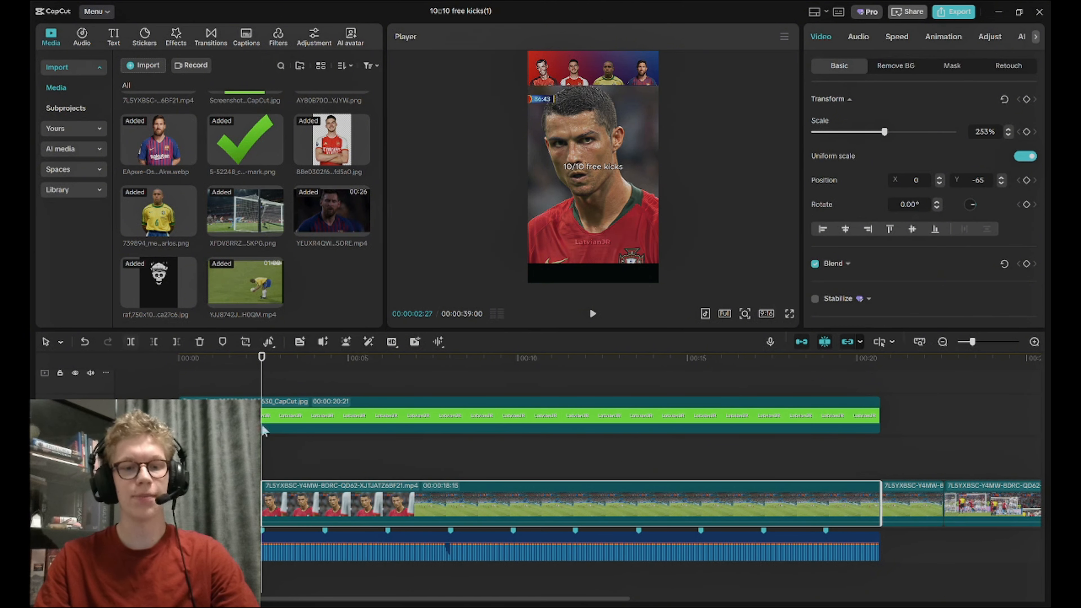
drag(294, 466, 326, 466)
click(343, 498)
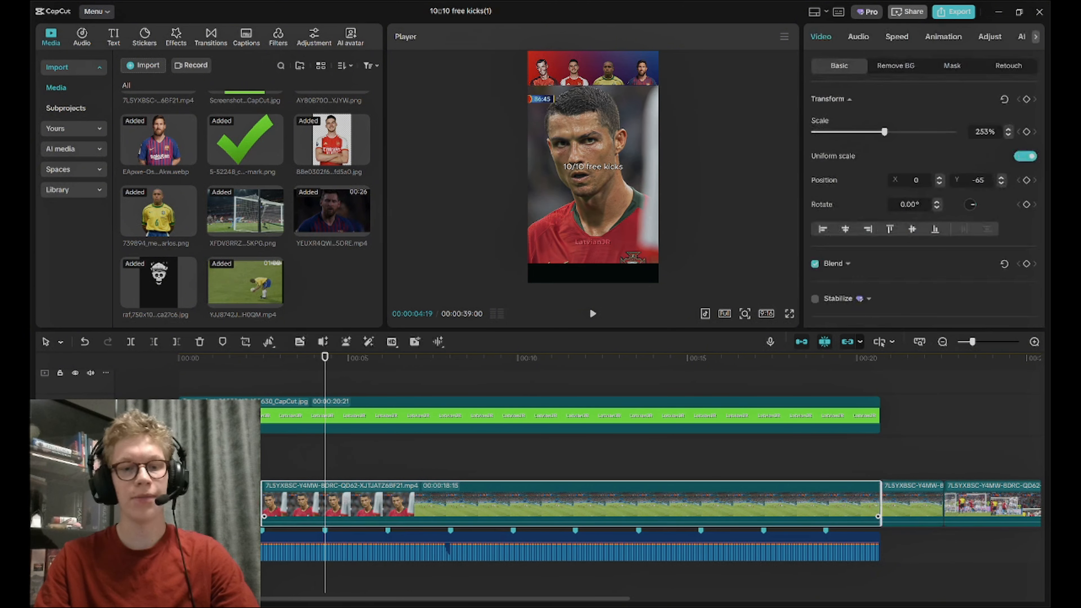
click(132, 342)
Replace the segment between the two splits with the imported YJJ8742J...H0QM.mp4 footage of the player in yellow
click(290, 470)
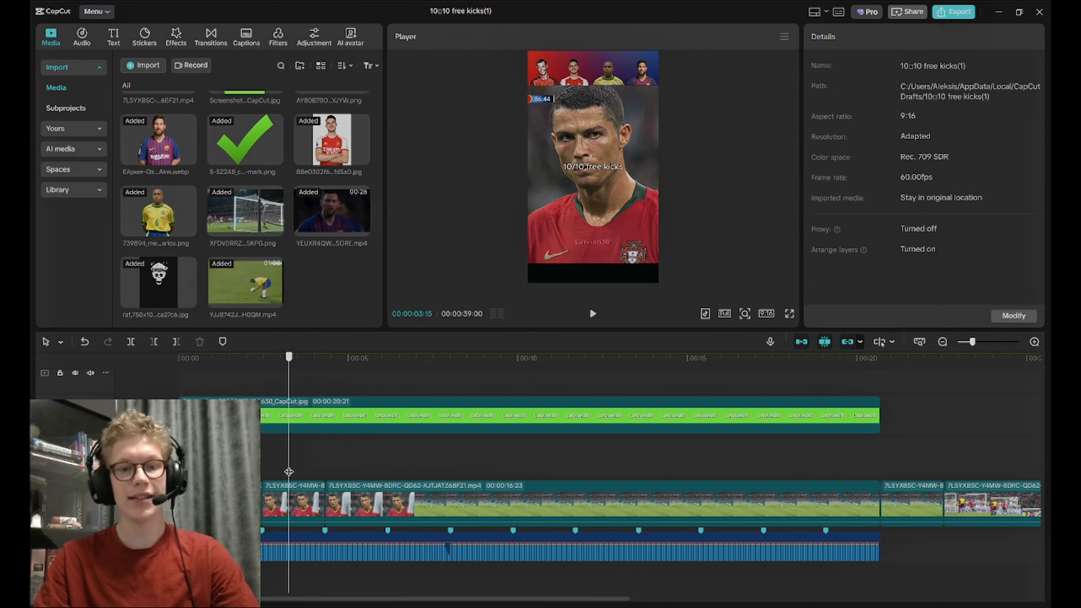
mouse_move(233, 283)
mouse_down()
mouse_move(356, 337)
mouse_move(374, 439)
mouse_move(324, 509)
mouse_move(404, 498)
mouse_up()
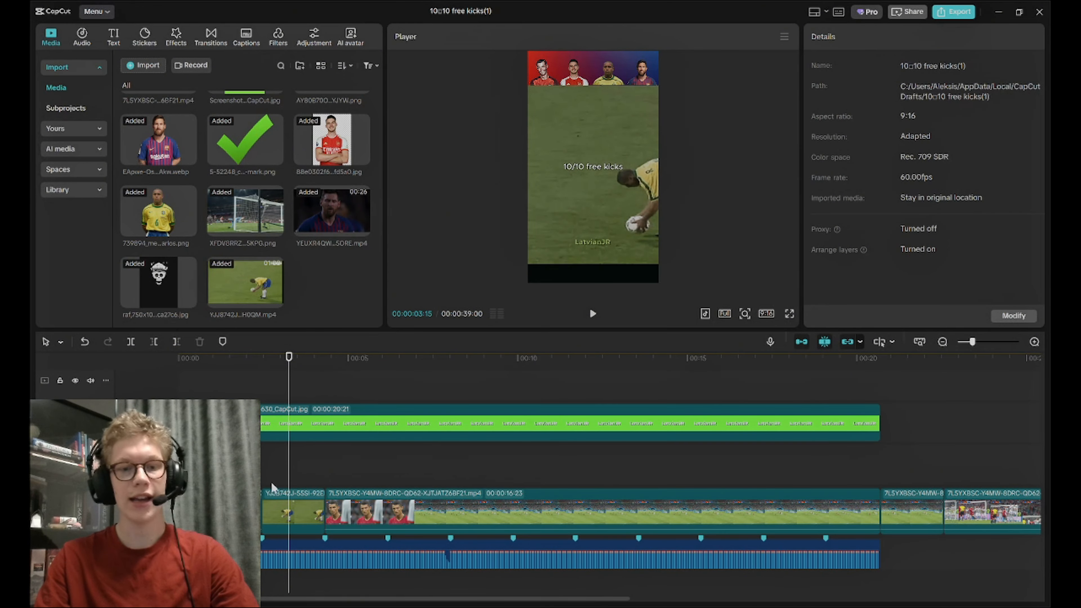
click(245, 471)
click(586, 321)
click(295, 460)
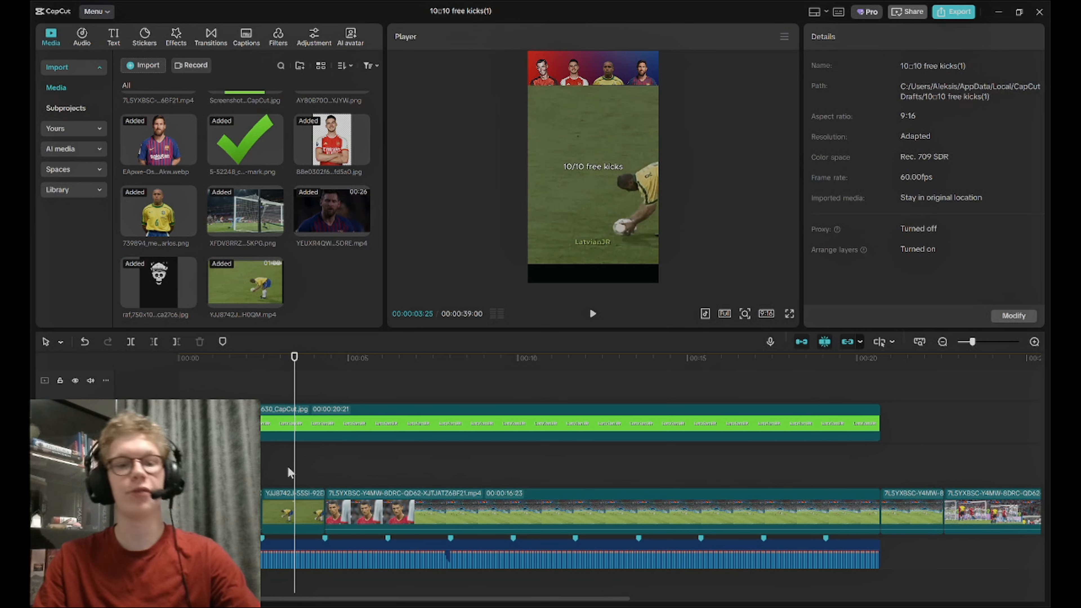
Undo the clip extension, both splits and the footage replacement, and select the first main-track clip
key(ctrl+z)
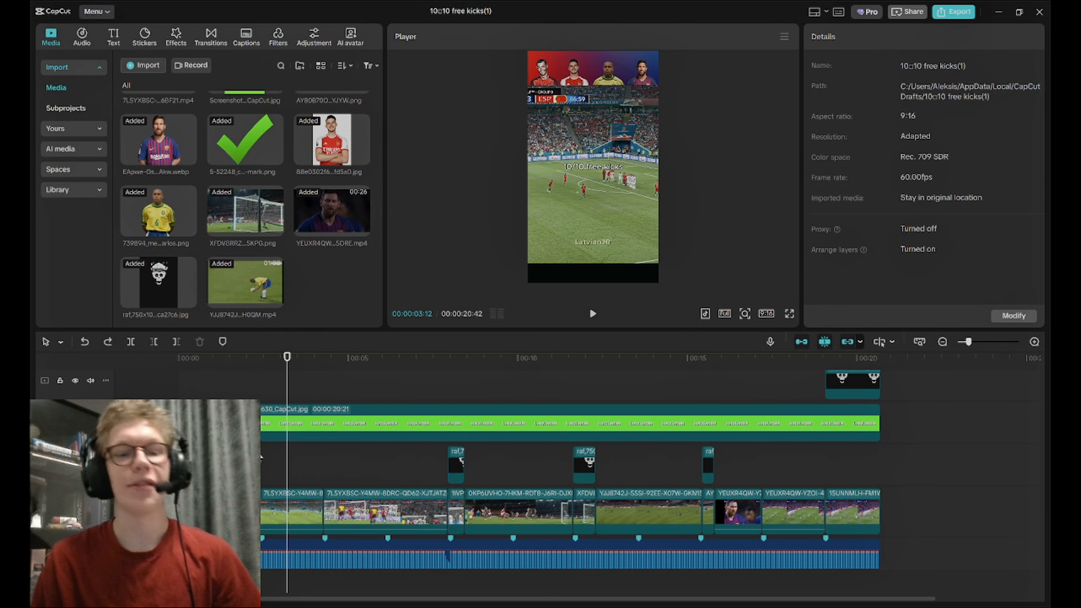
click(249, 511)
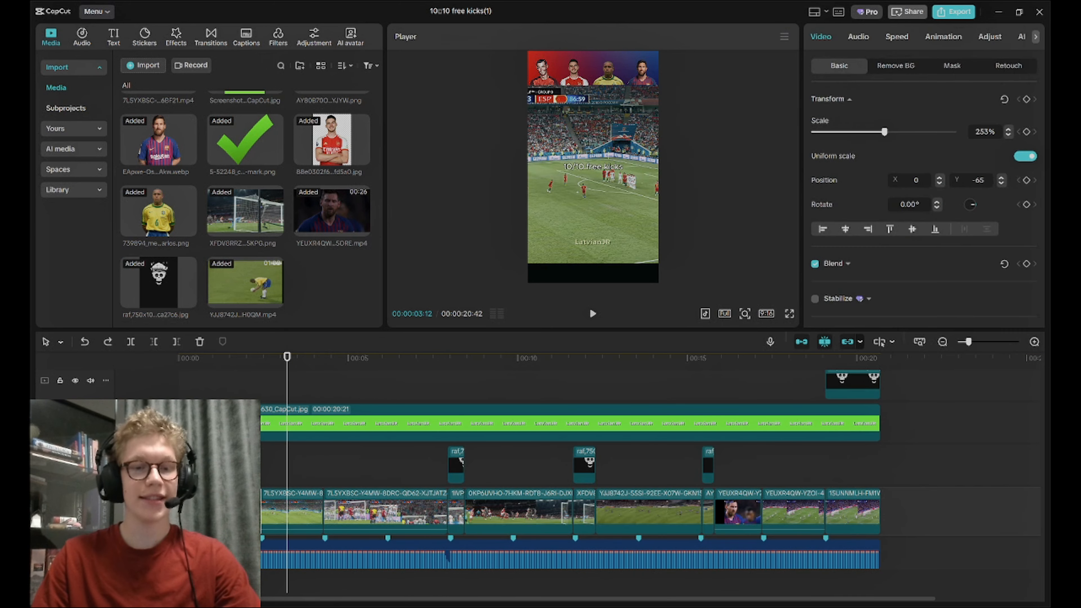
Scrub the edit from the opening portrait shot to the end of the first free kick, checking its cuts against the beat markers
click(231, 466)
click(597, 218)
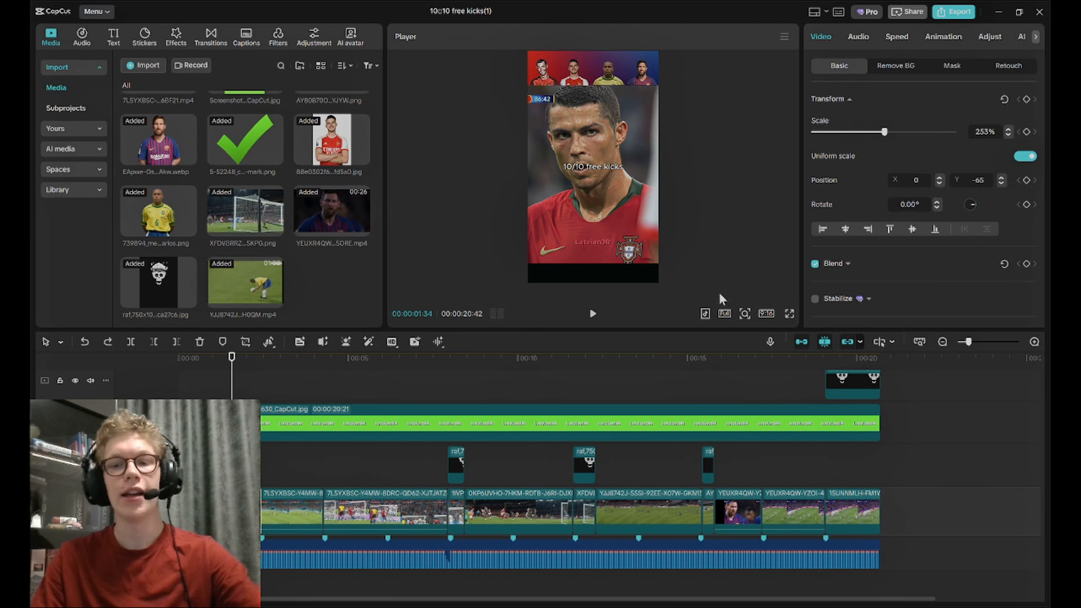
click(222, 395)
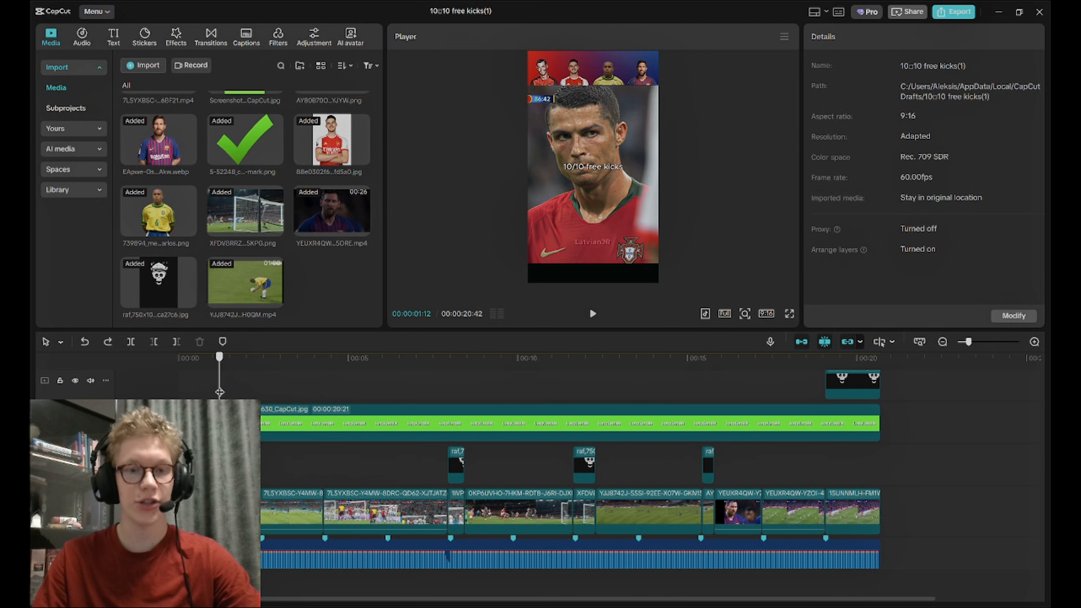
drag(220, 392, 260, 392)
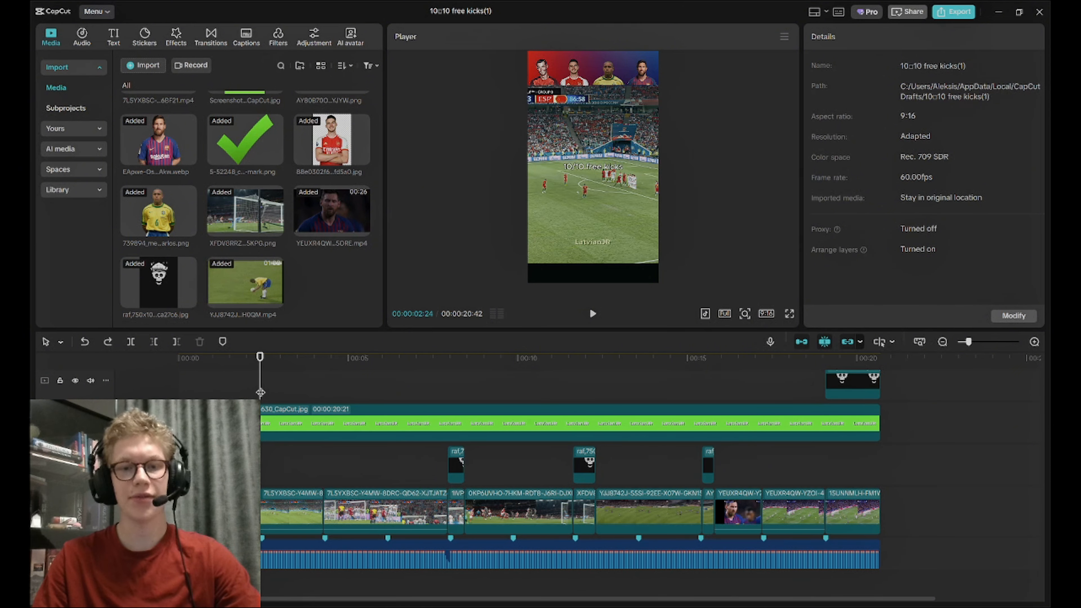
drag(261, 392, 323, 385)
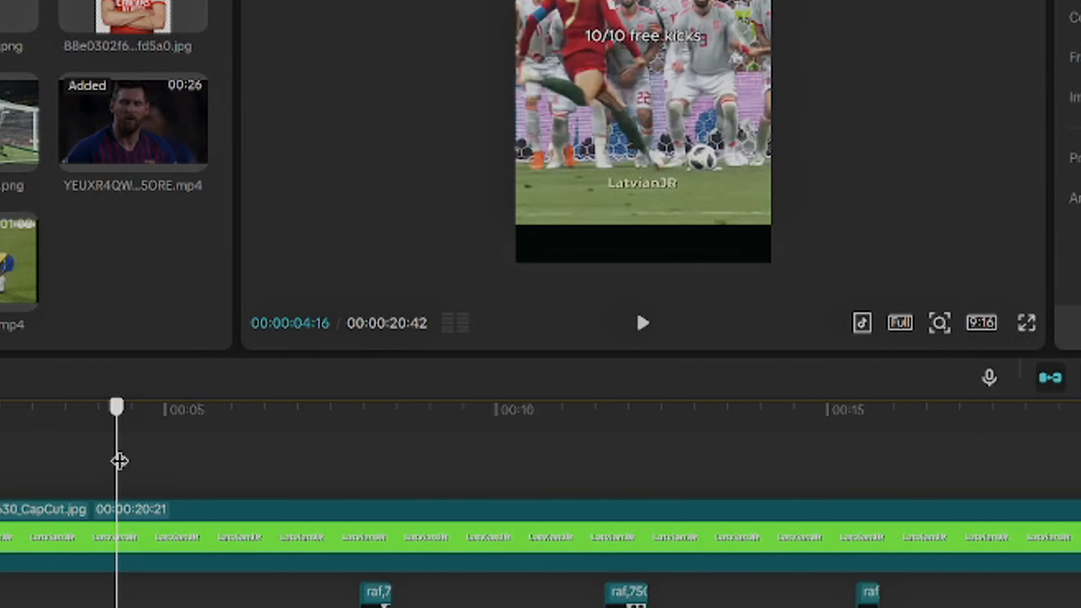
drag(119, 461, 172, 463)
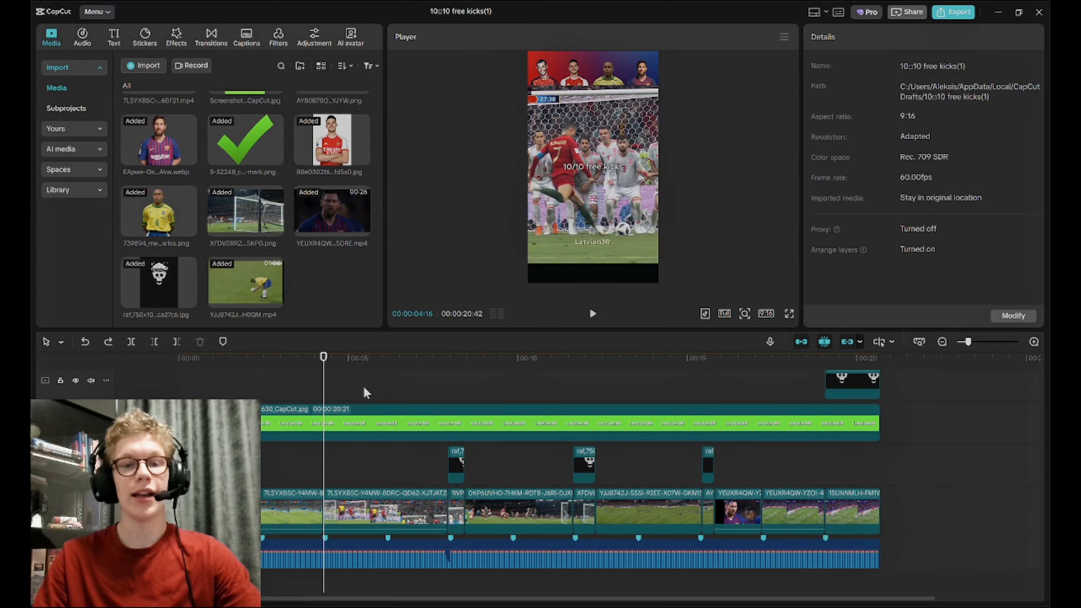
drag(369, 391, 390, 396)
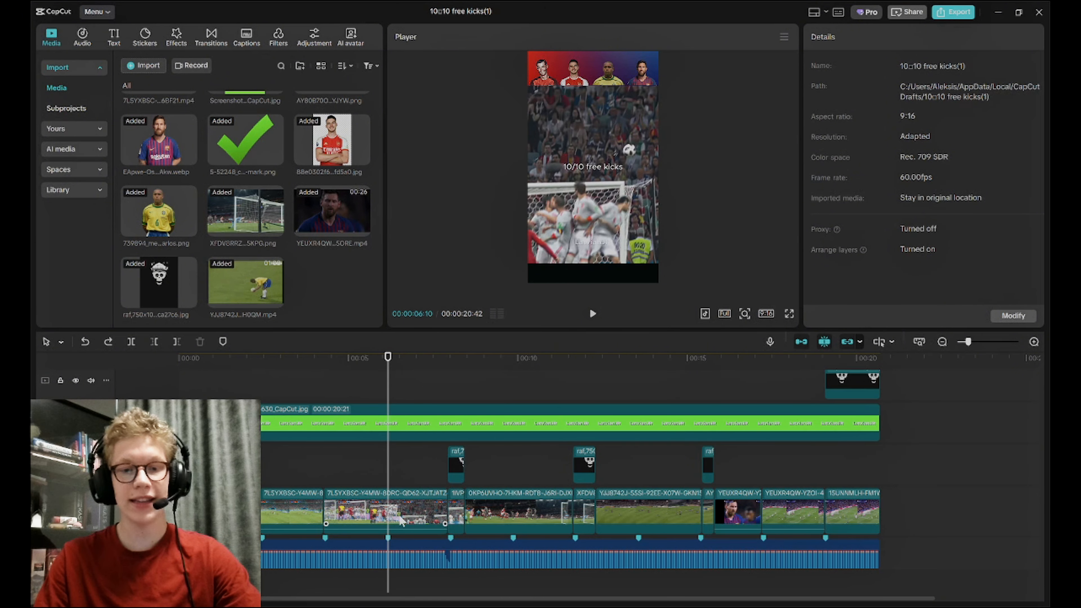
click(407, 516)
drag(385, 371, 373, 383)
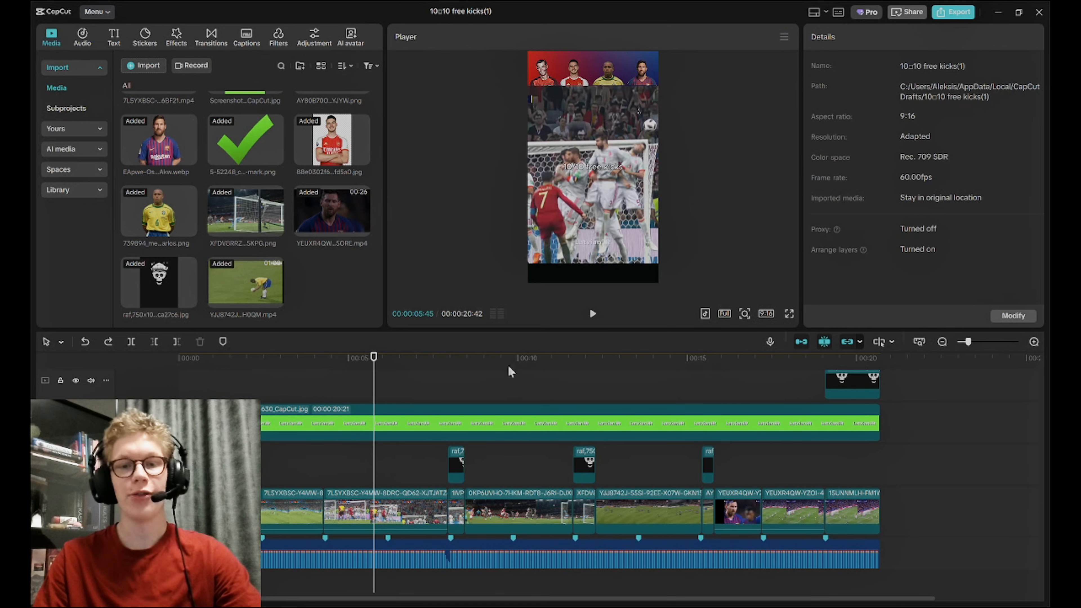
drag(422, 381, 441, 453)
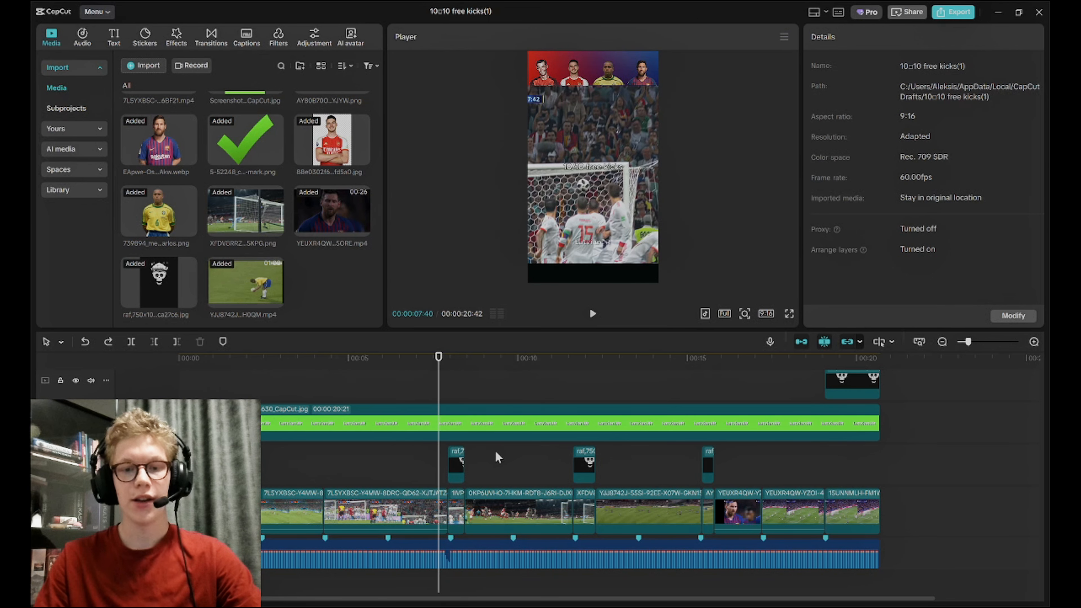
Examine the darkened still with the skull overlay and green check mark at the end of the first free kick
drag(464, 396, 455, 397)
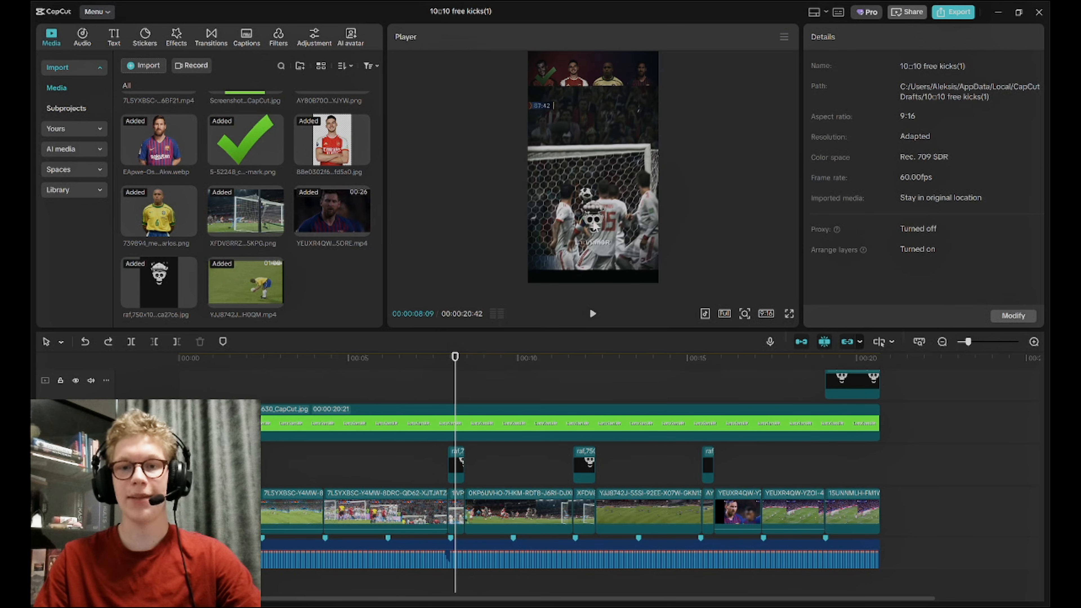
click(596, 226)
click(592, 208)
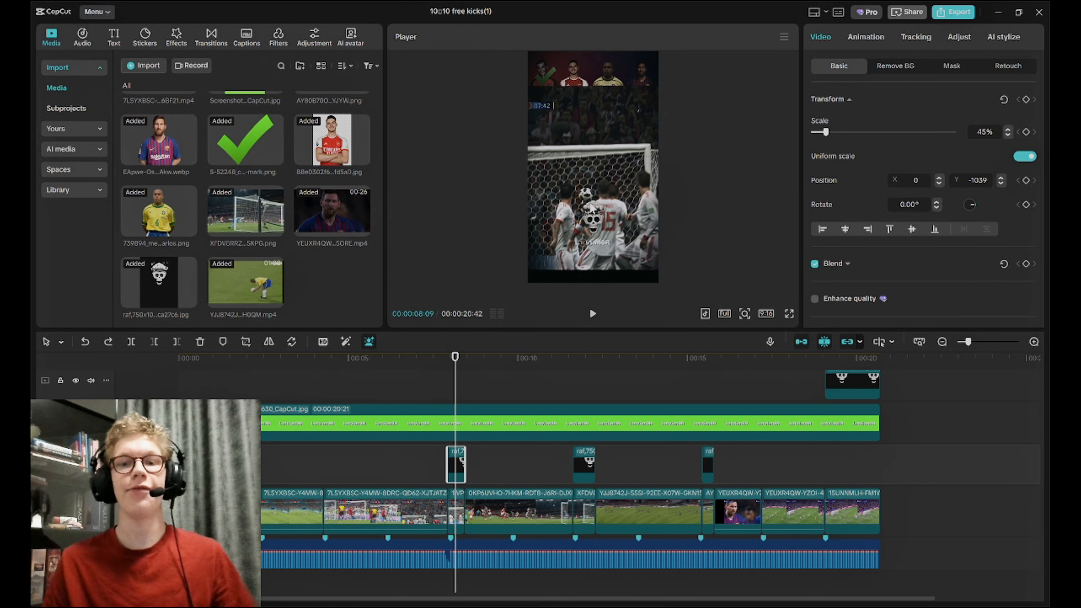
click(463, 394)
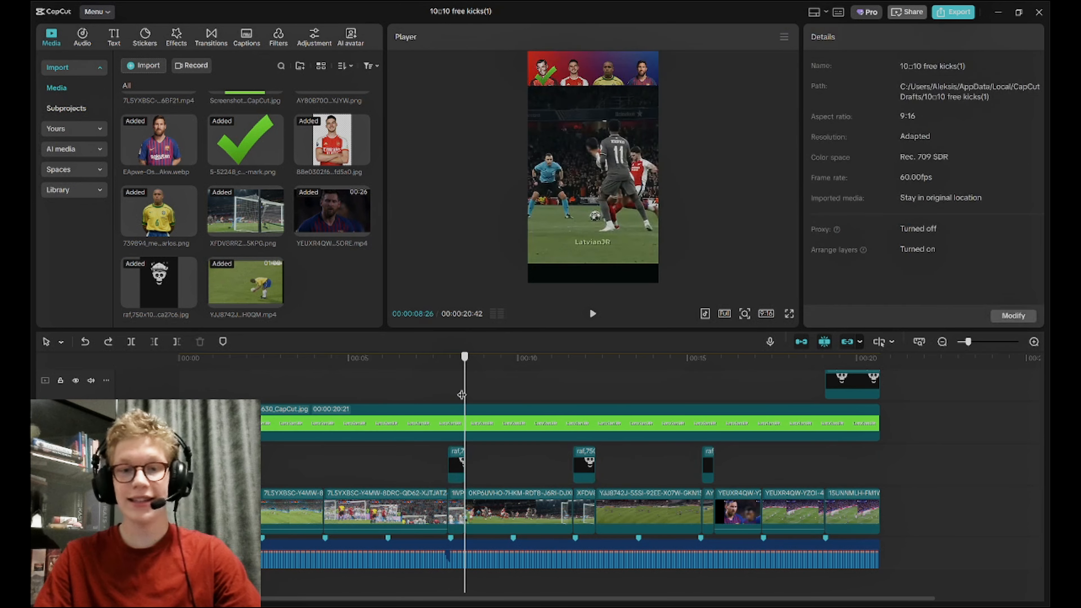
mouse_move(462, 395)
mouse_down()
mouse_move(449, 395)
mouse_move(466, 385)
mouse_move(457, 385)
mouse_up()
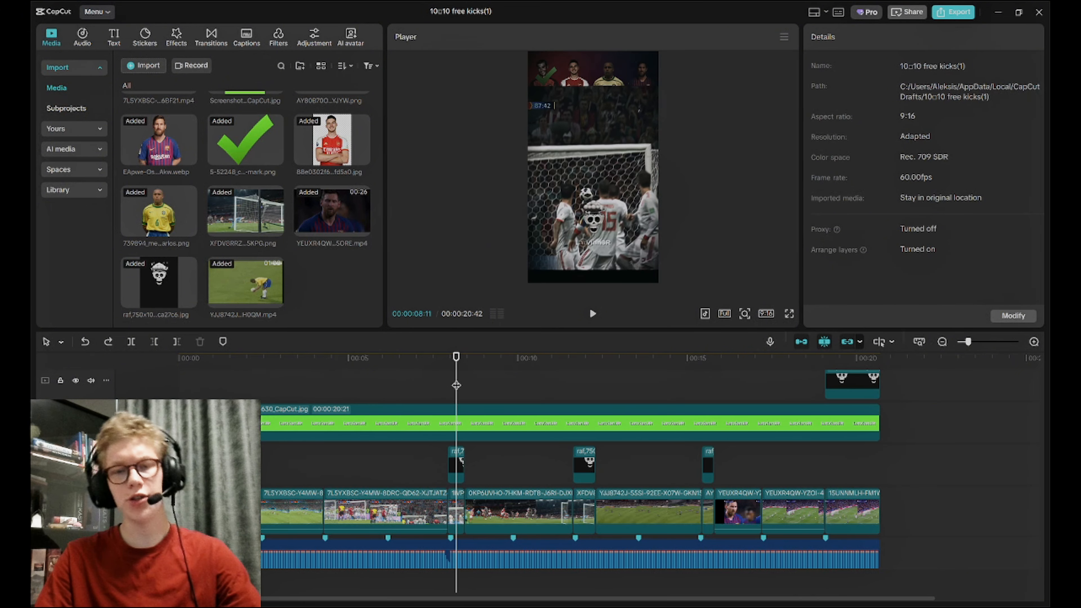
click(449, 388)
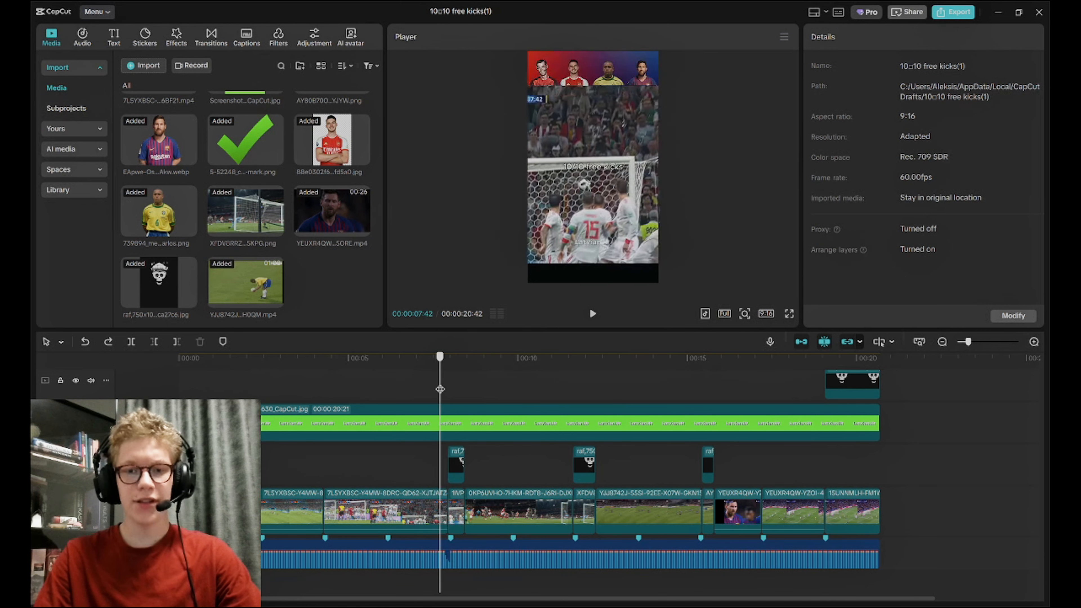
Add a freeze frame at 00:00:07:56, the end of the first player's second free-kick clip
click(429, 510)
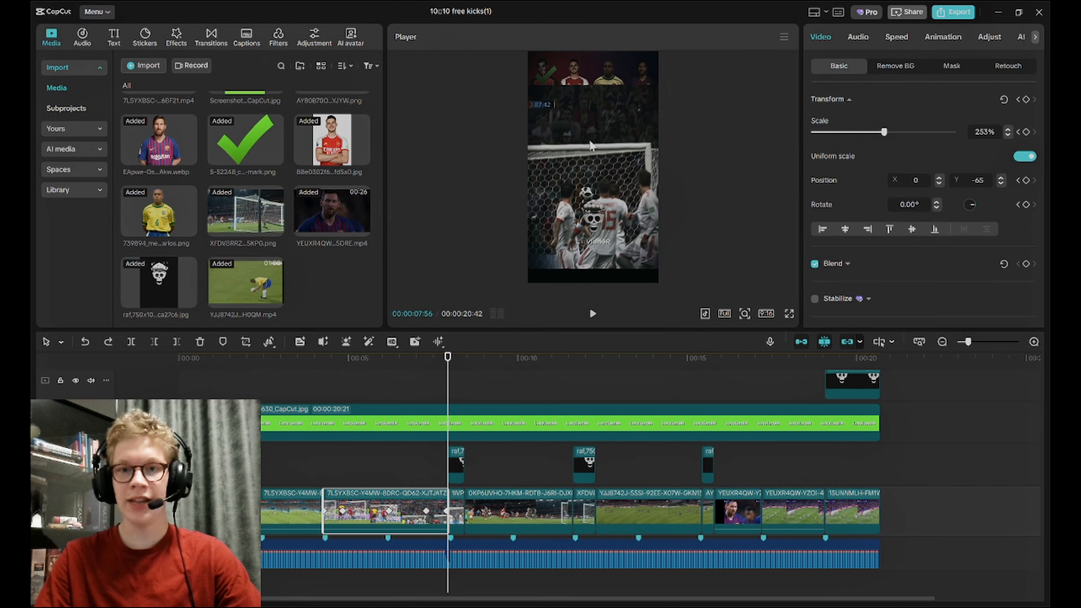
click(443, 464)
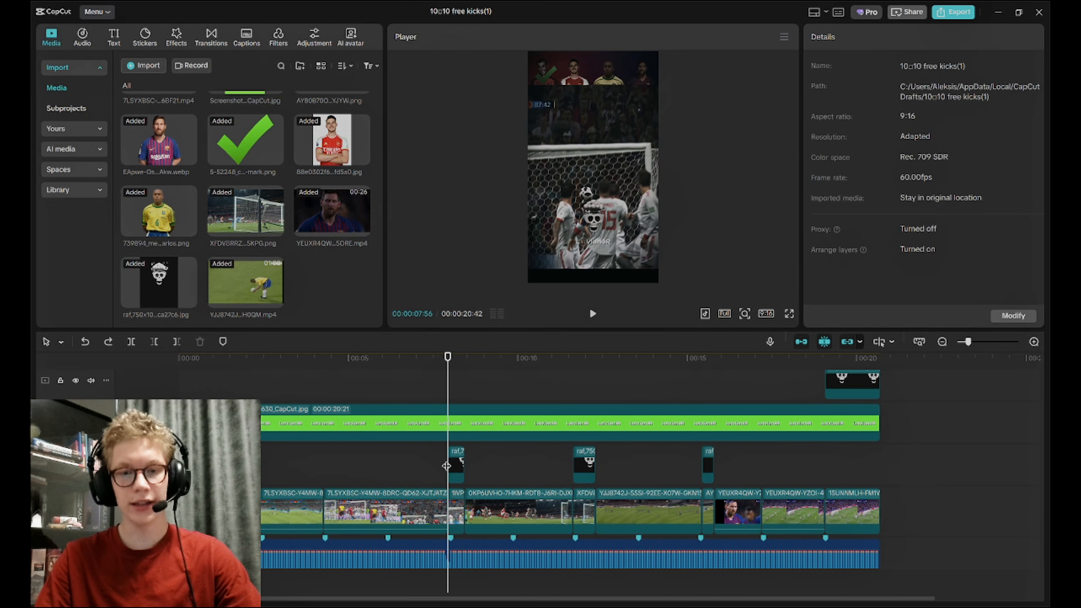
click(427, 515)
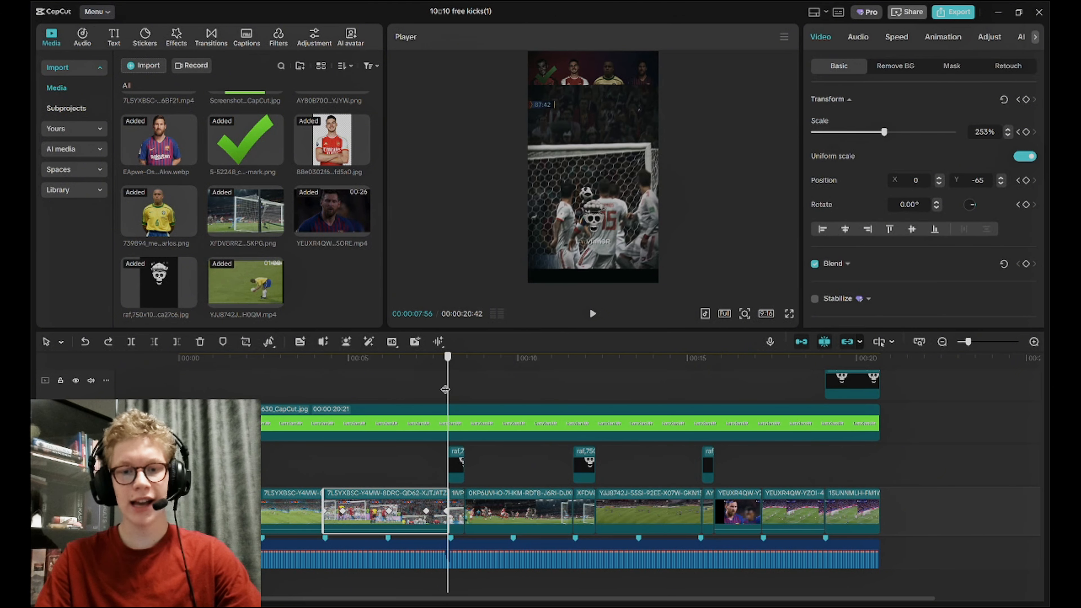
click(461, 510)
click(433, 513)
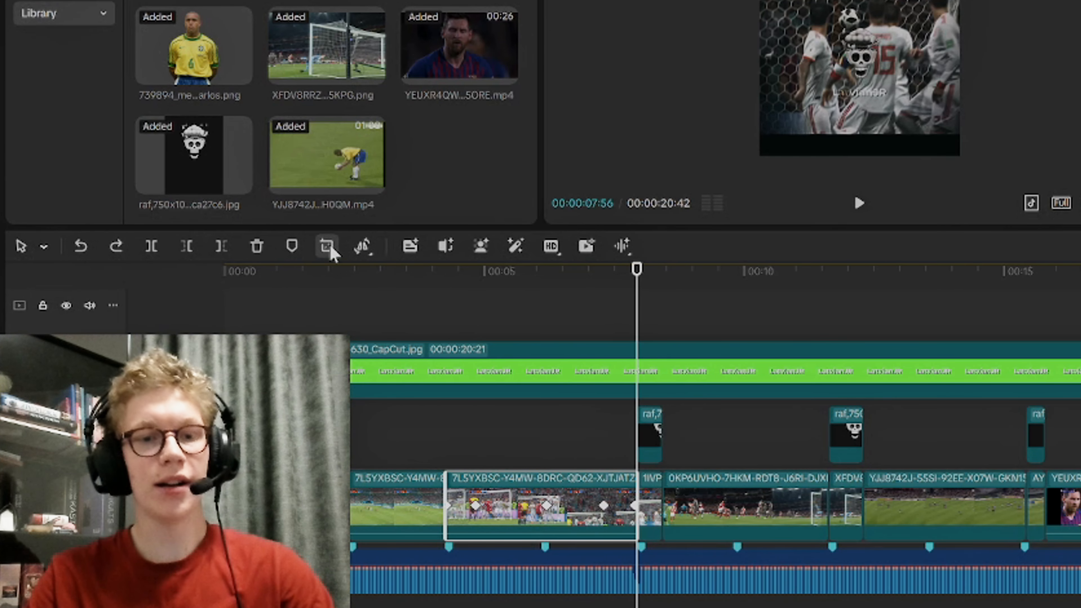
click(362, 250)
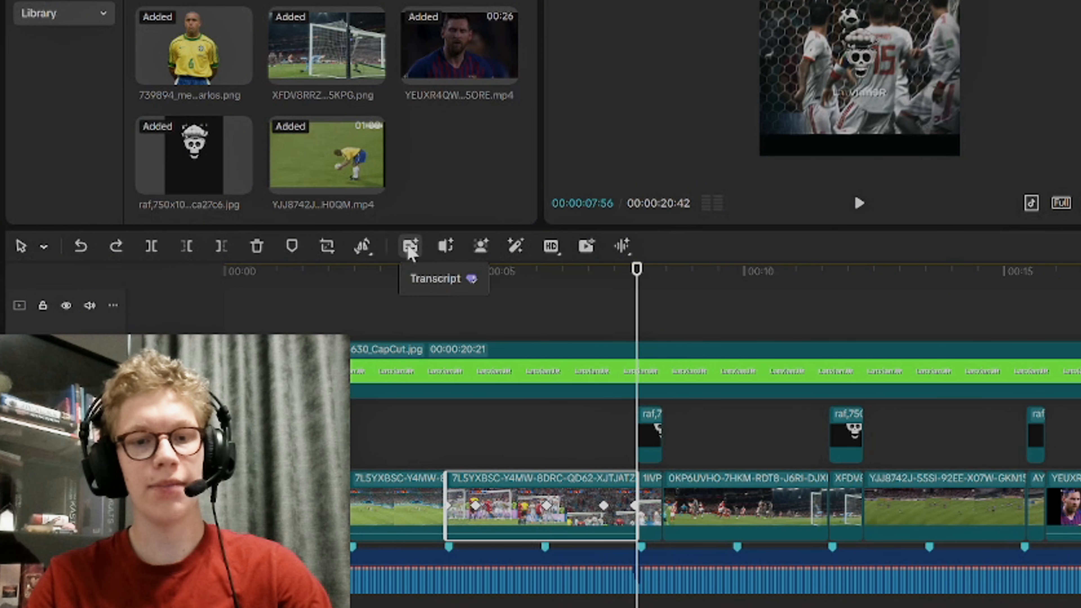
click(363, 247)
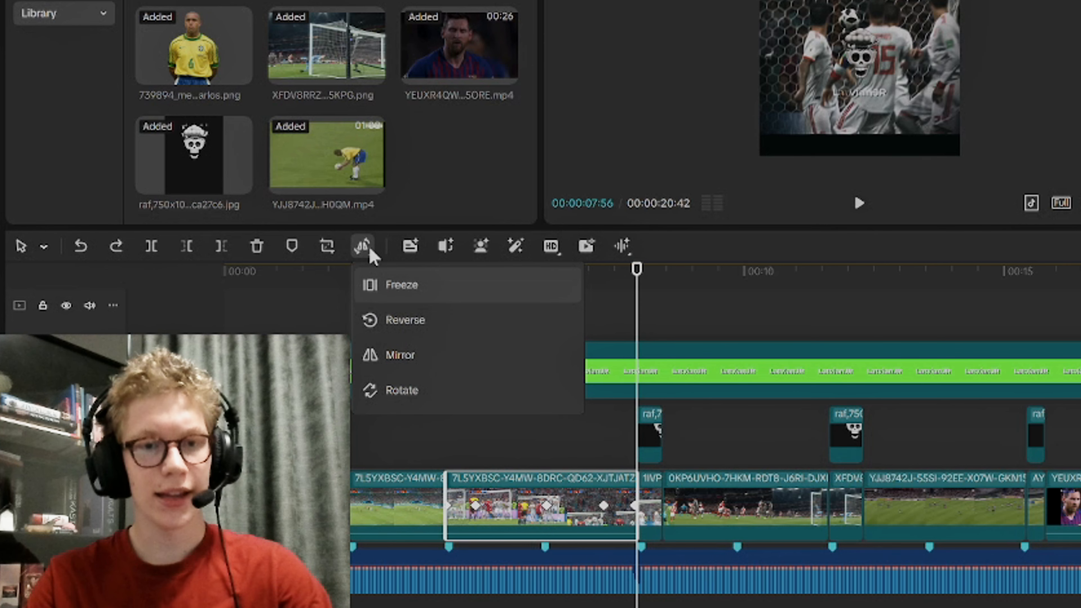
click(368, 255)
click(364, 255)
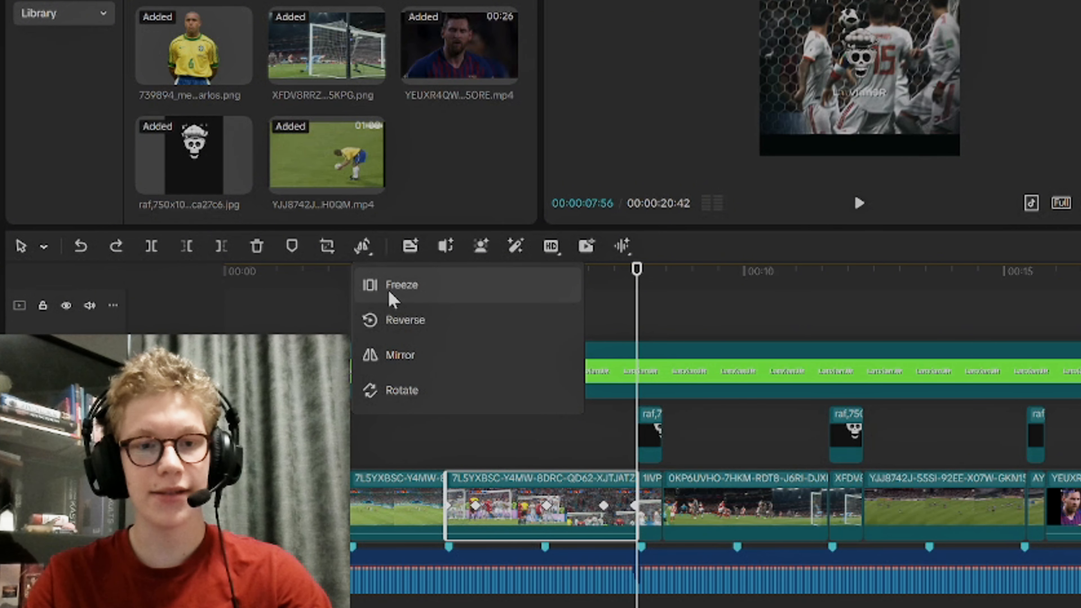
click(396, 285)
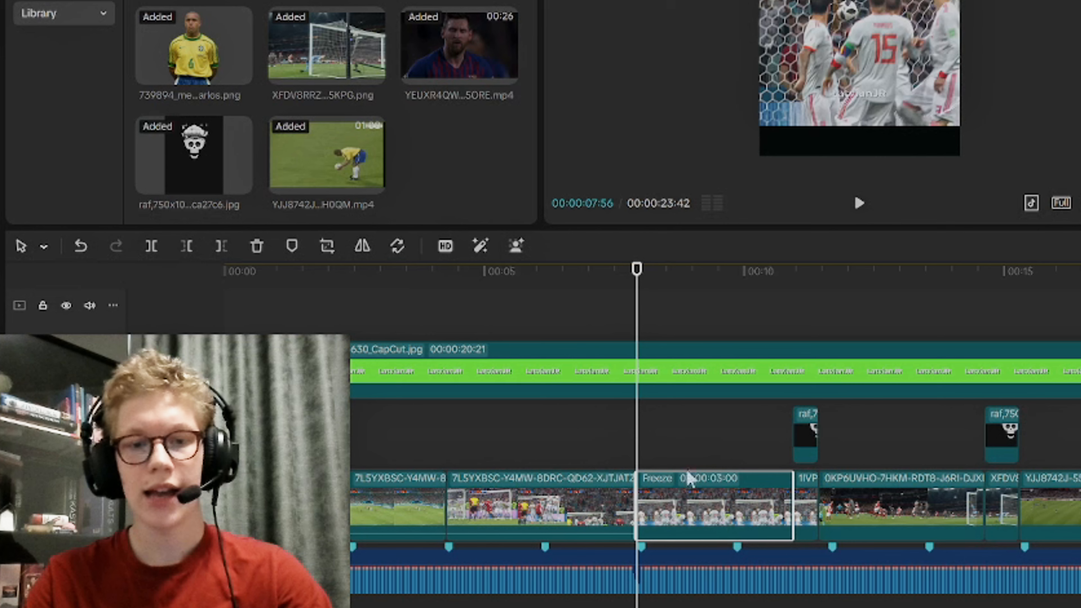
Shorten the freeze frame so that it ends at 00:00:08:26
click(662, 448)
drag(661, 454, 706, 456)
click(722, 514)
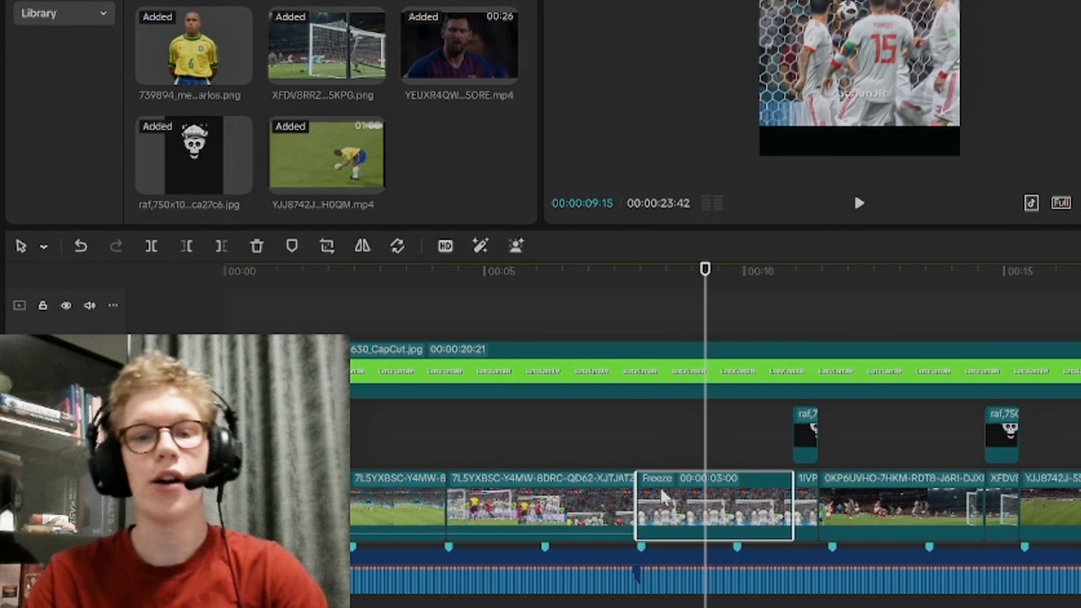
drag(793, 479, 662, 473)
click(640, 454)
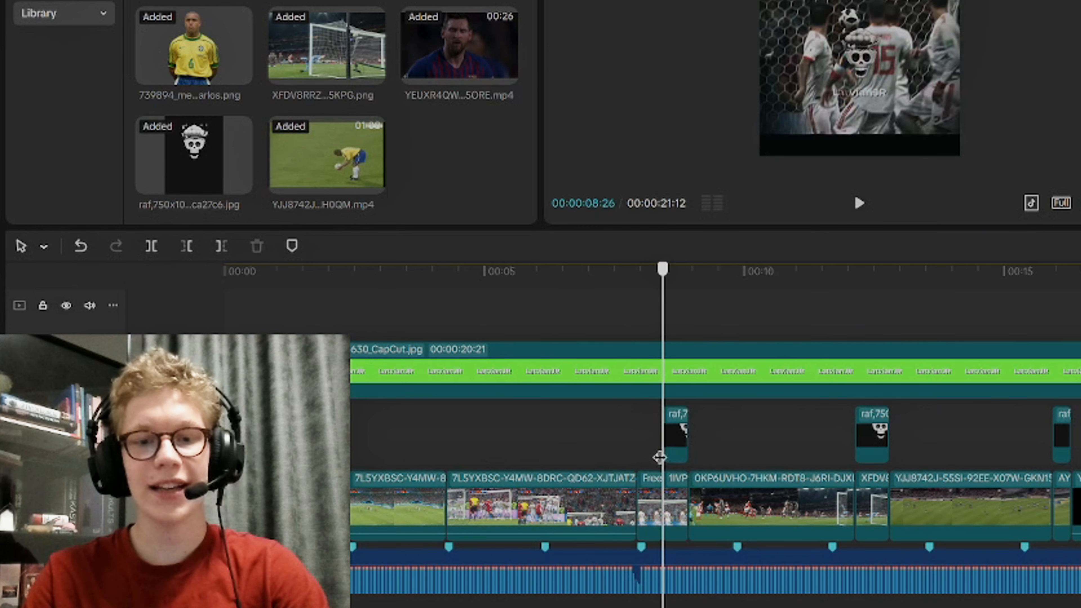
Set the music track's automatic beat marking to Beats 2
click(643, 577)
click(377, 246)
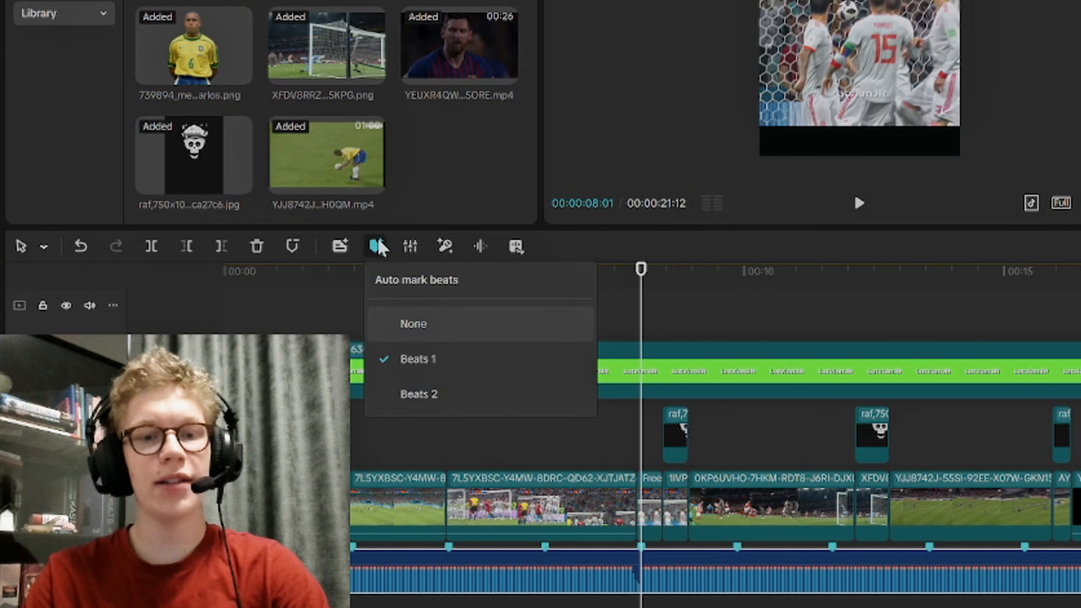
click(450, 402)
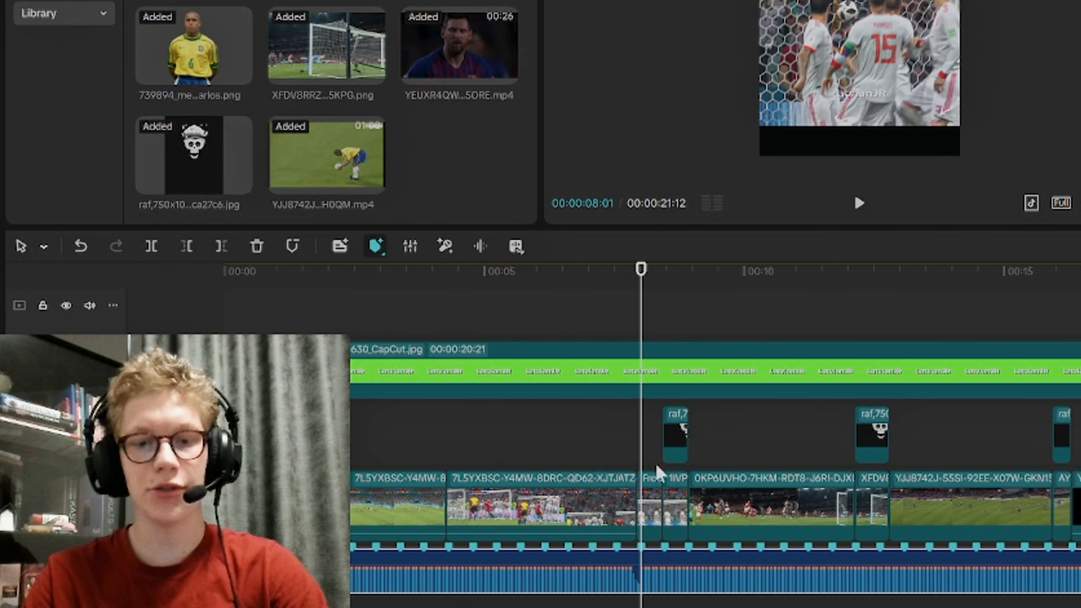
Extend the end of the freeze frame slightly so that it meets the nearest beat marker
click(633, 434)
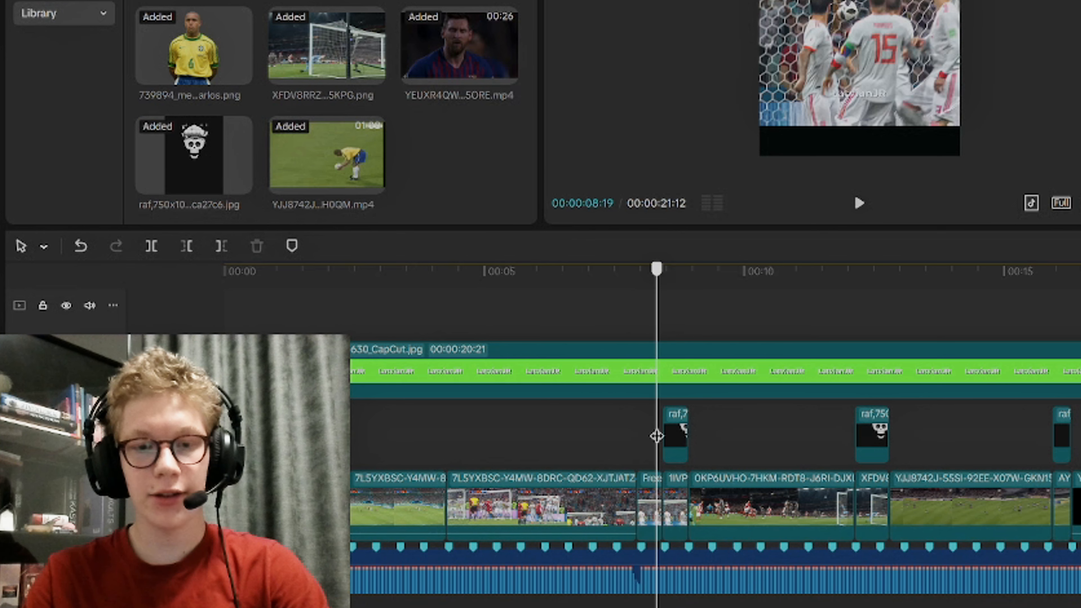
click(660, 506)
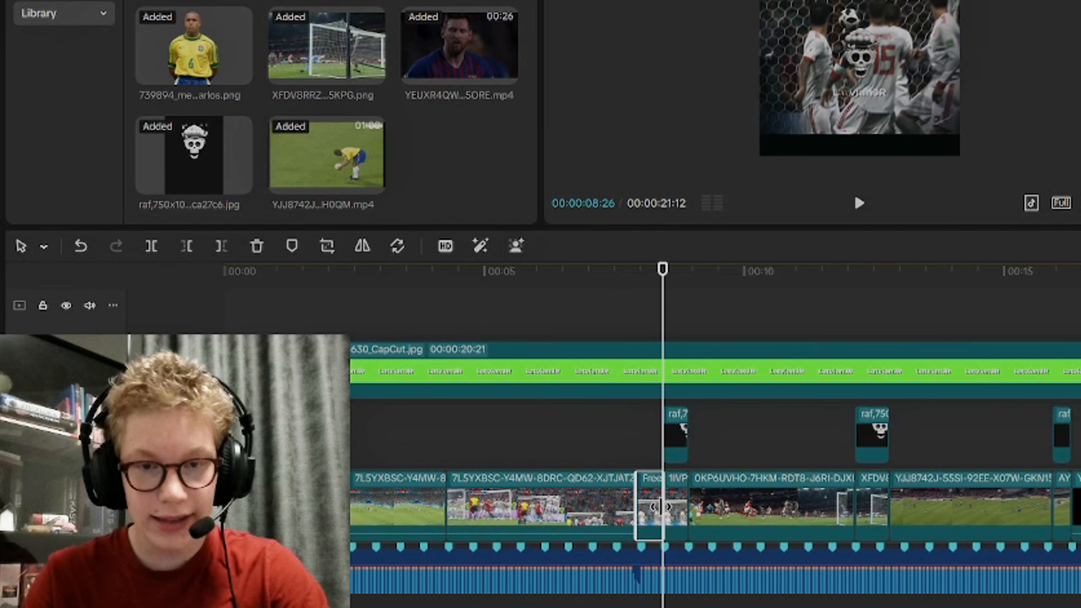
drag(660, 507, 667, 506)
click(637, 423)
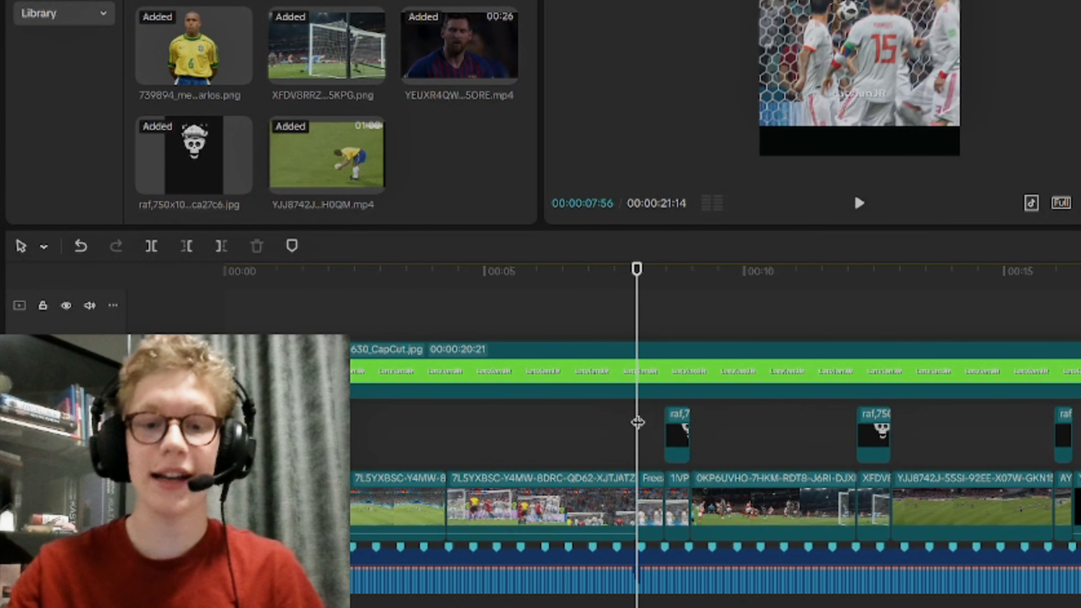
click(637, 492)
drag(638, 493, 643, 491)
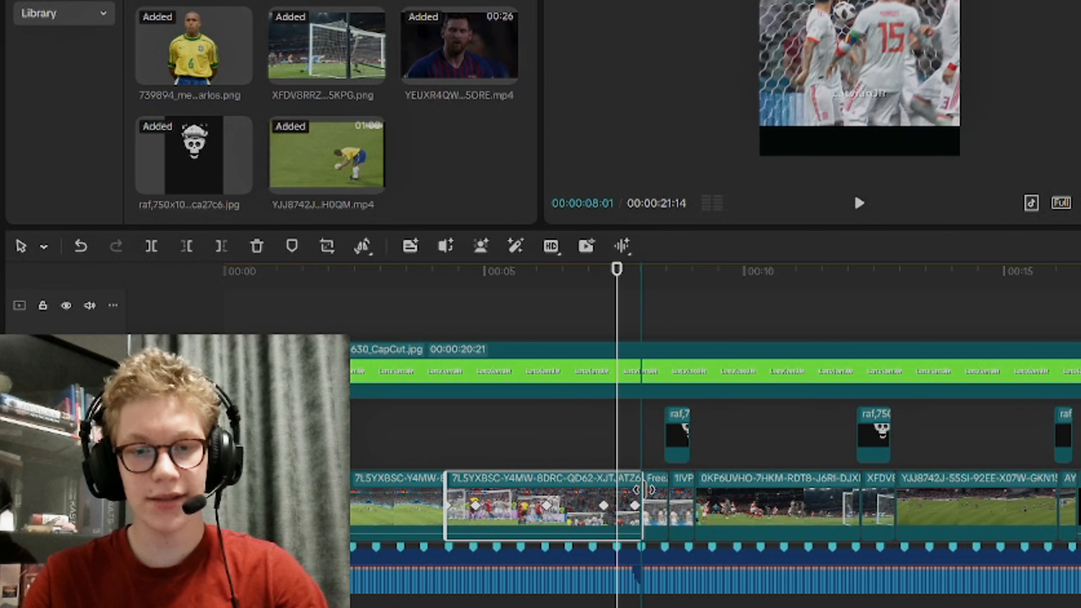
key(ctrl+z)
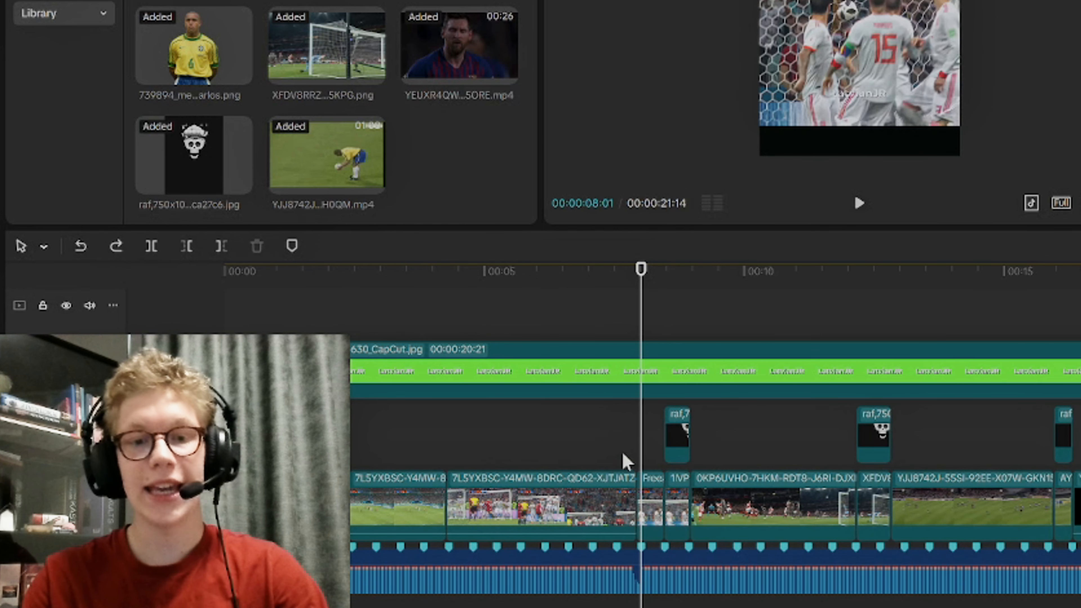
Extend the end of the free-kick clip before the freeze frame to the beat marker at 00:00:08:01
click(634, 494)
drag(636, 490, 642, 489)
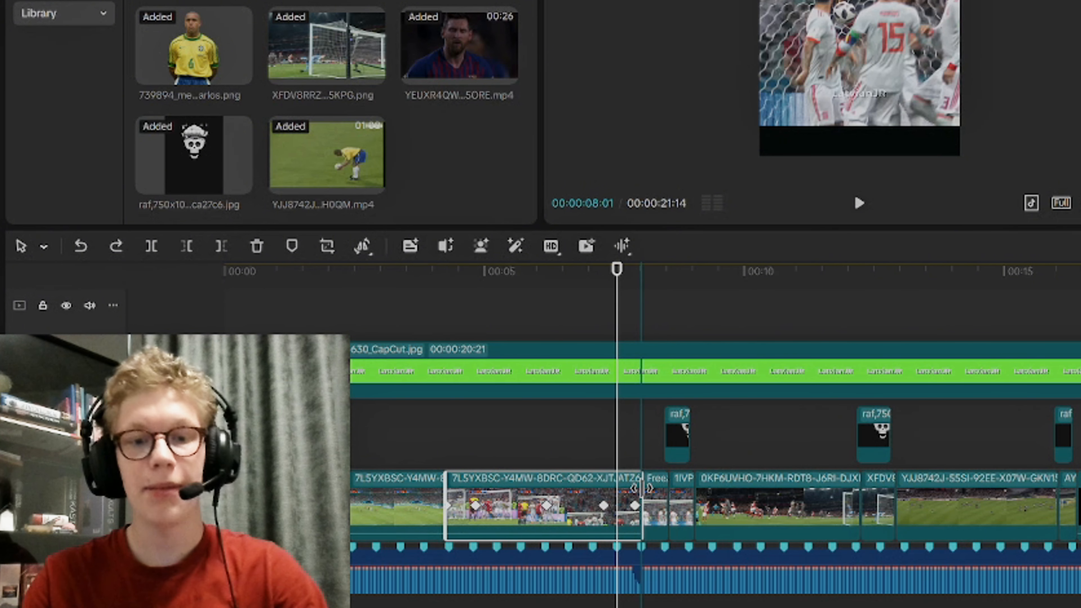
click(646, 465)
mouse_move(642, 488)
mouse_down()
mouse_move(652, 468)
mouse_move(640, 467)
mouse_up()
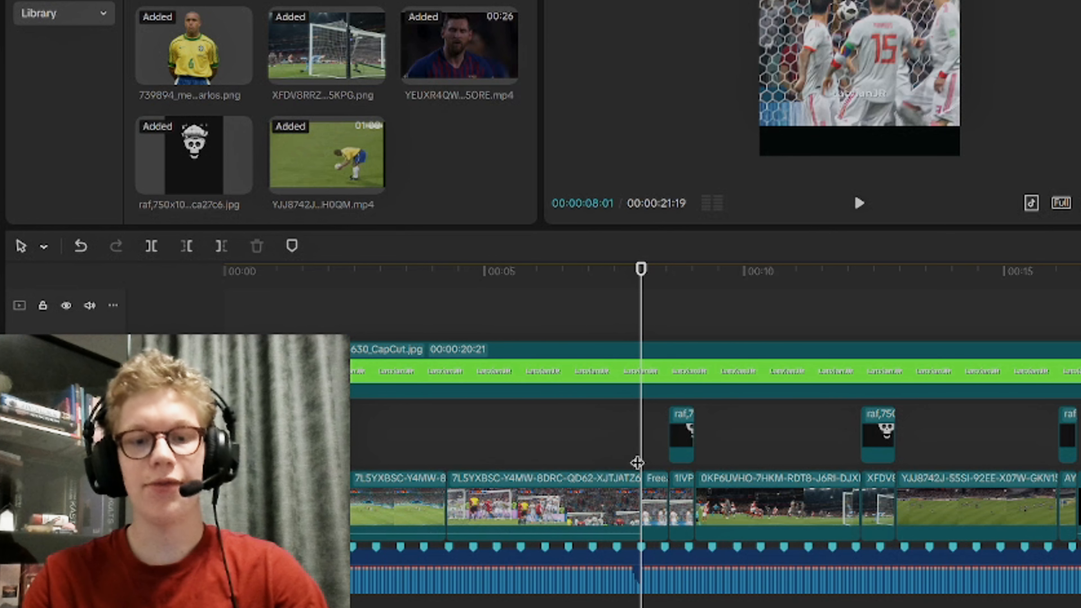
click(629, 491)
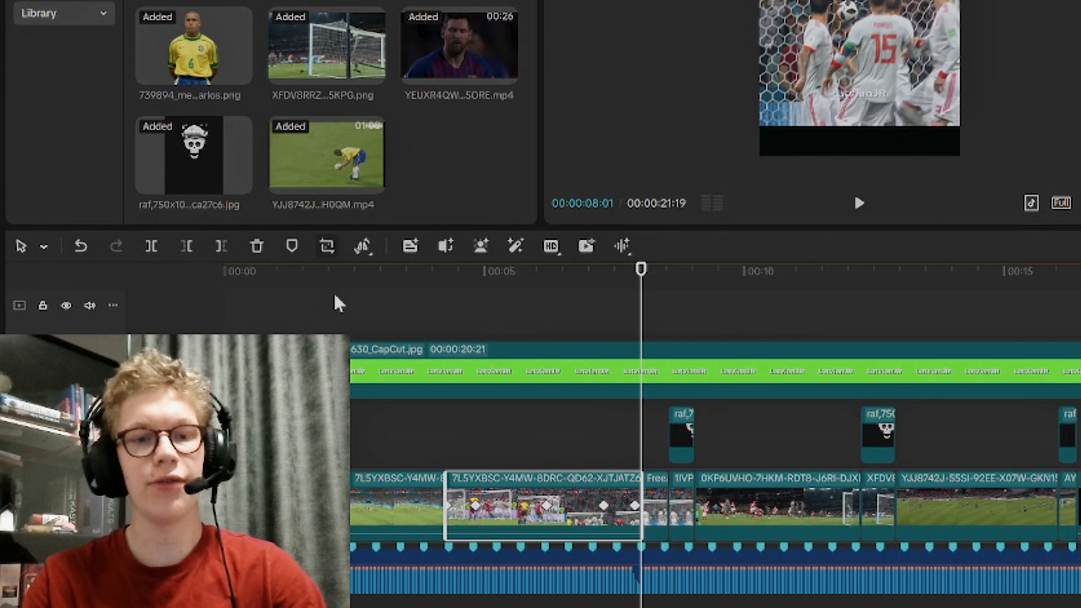
click(363, 246)
click(617, 324)
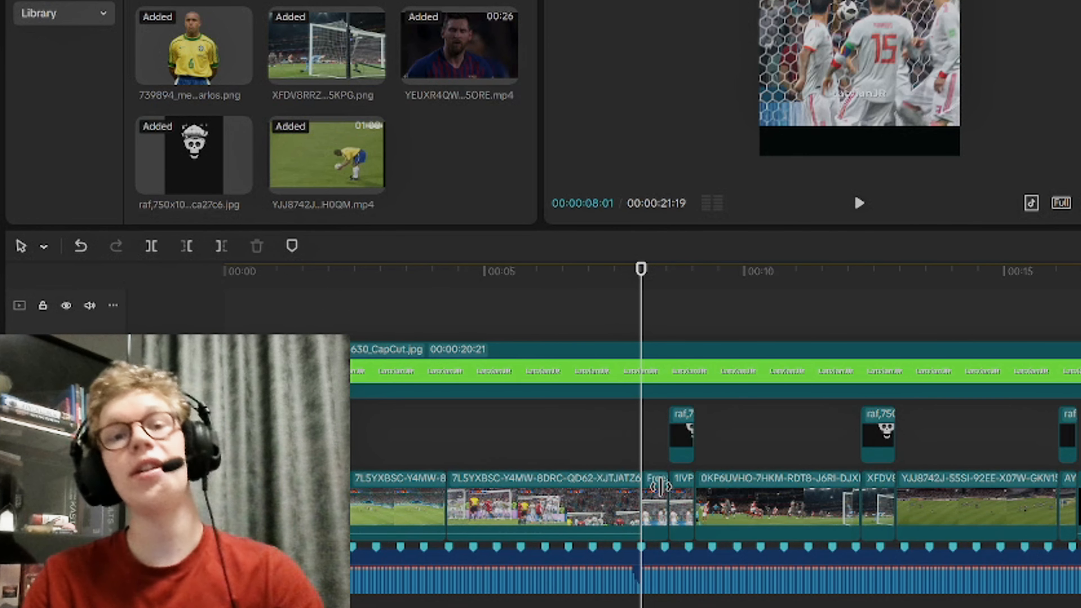
click(659, 500)
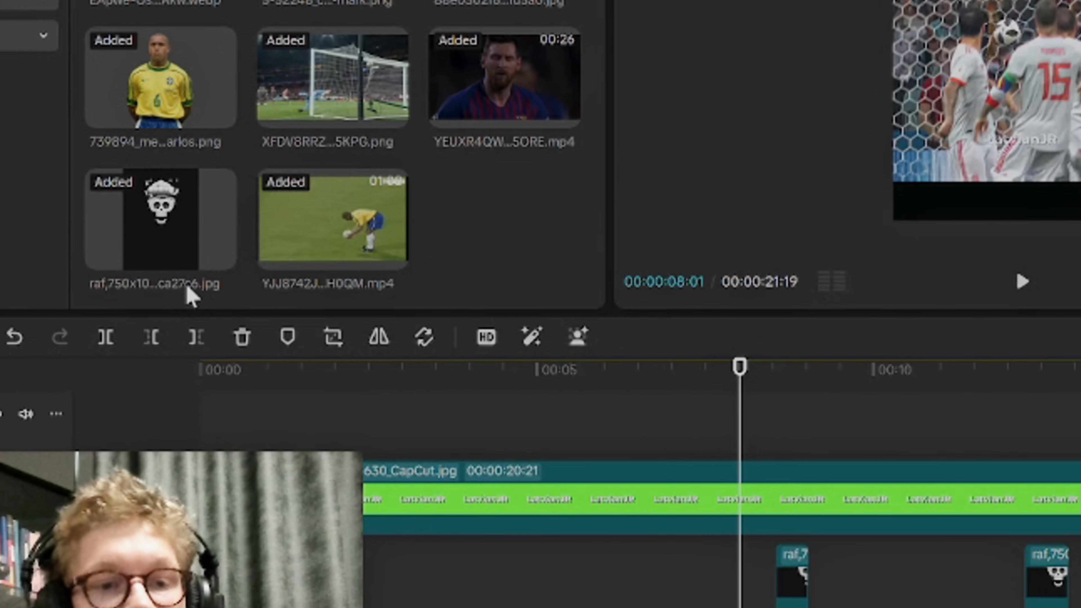
mouse_move(196, 190)
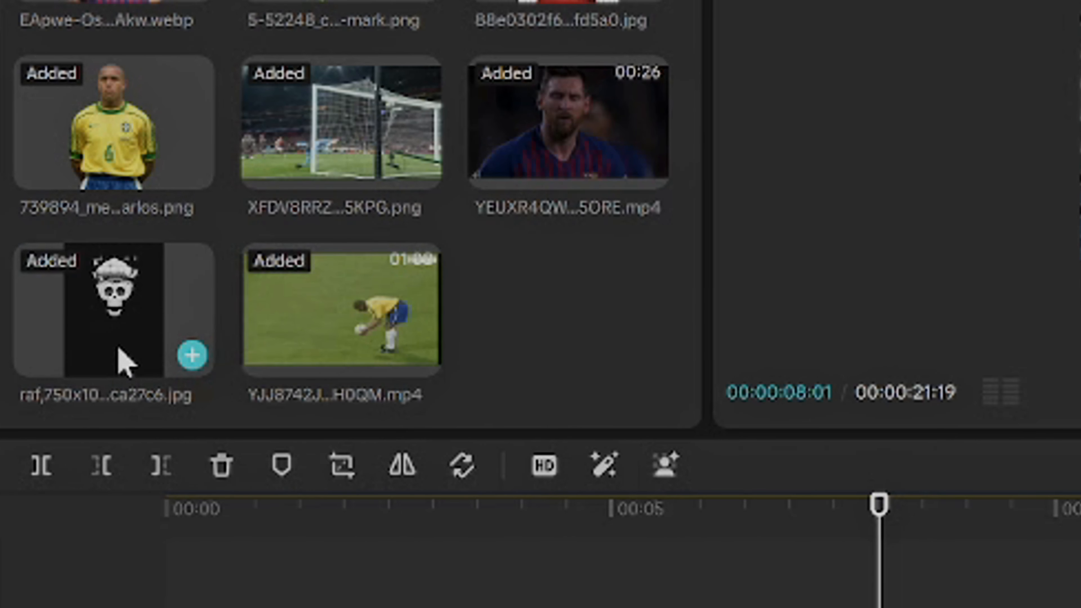
drag(115, 338, 832, 581)
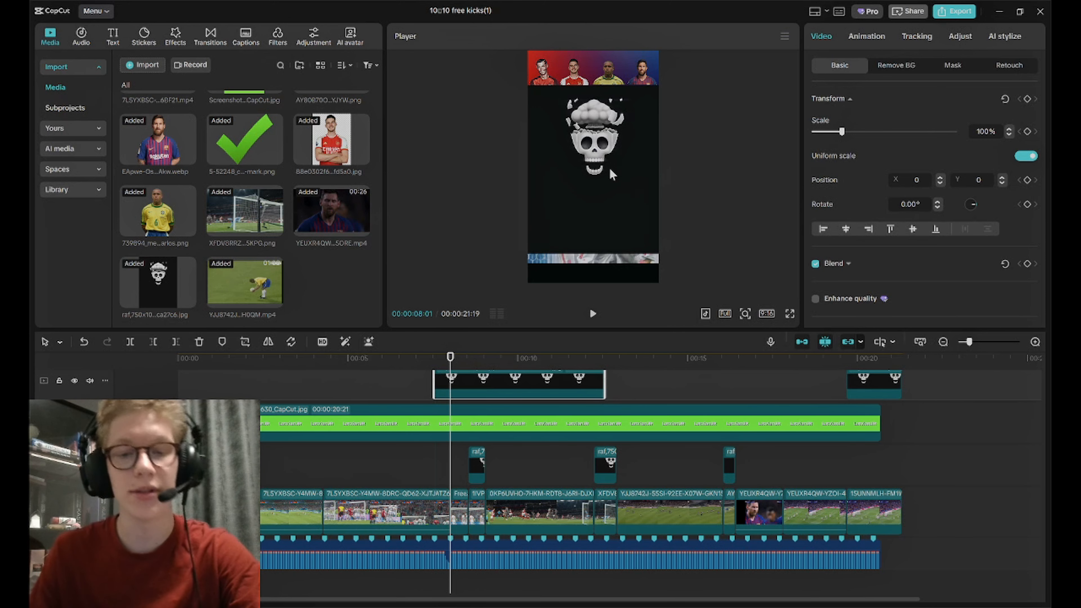
key(Delete)
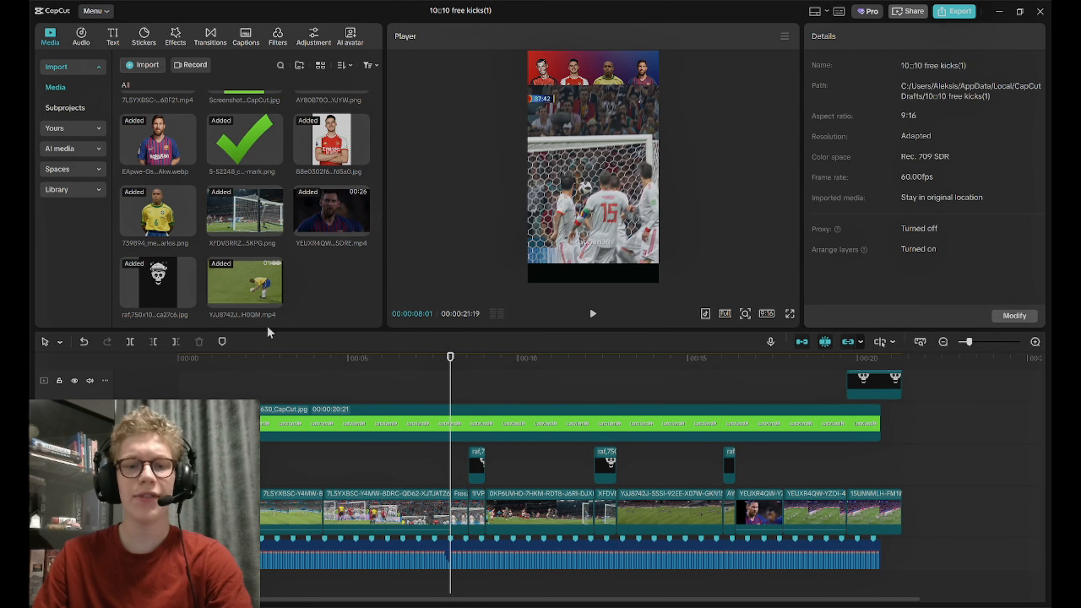
Place the skull image on the track above the freeze frame at 00:00:08:01 and trim it to the freeze frame's length
drag(183, 288, 448, 465)
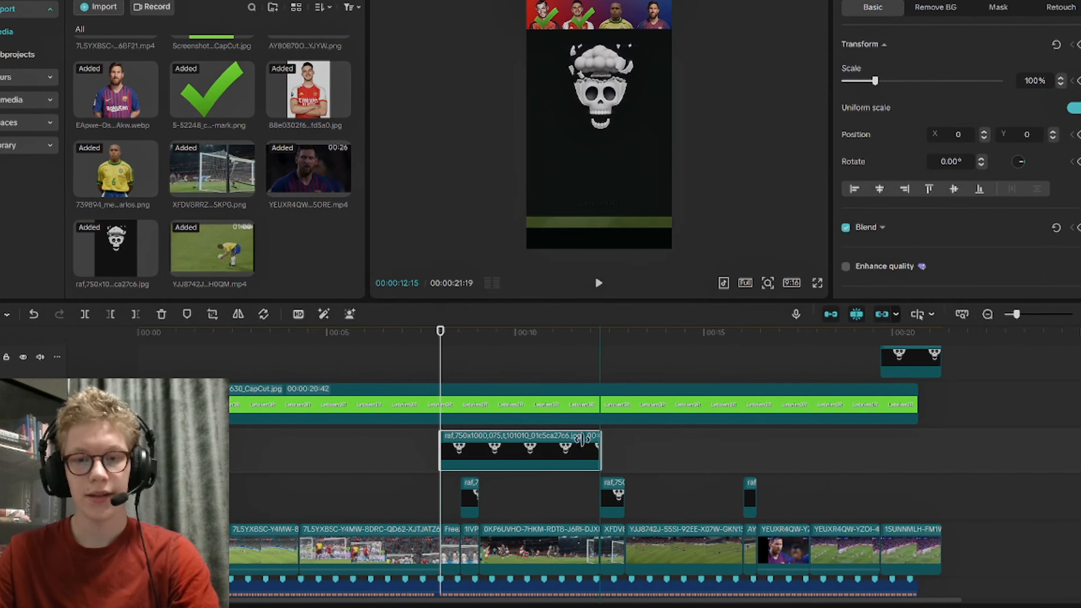
drag(616, 462, 464, 443)
drag(405, 325, 404, 326)
Scale the skull image over the freeze frame to 42% and lower it to Y position -997
click(396, 219)
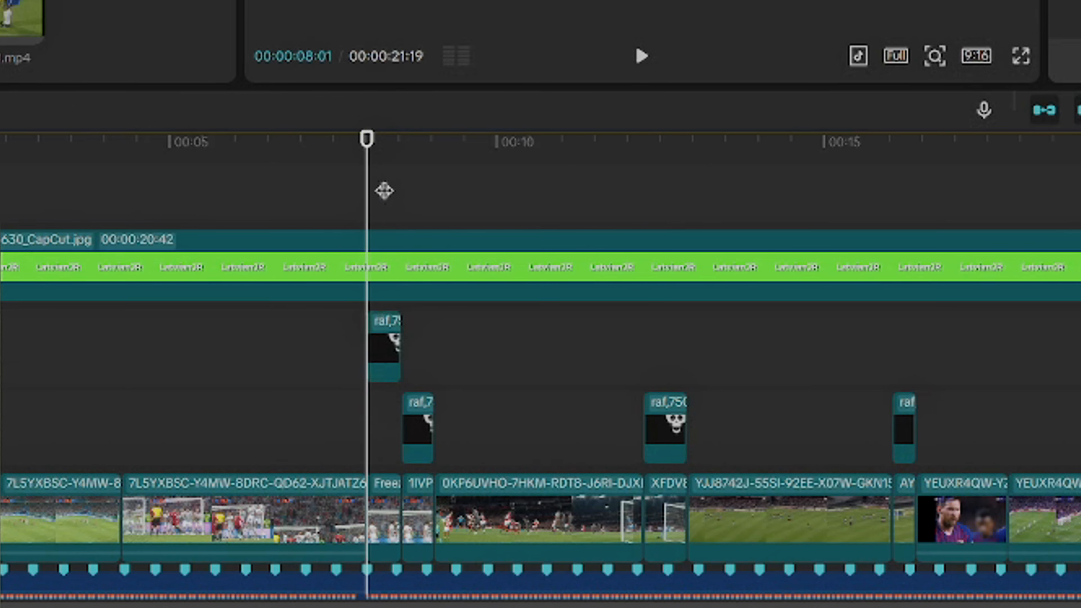
click(387, 337)
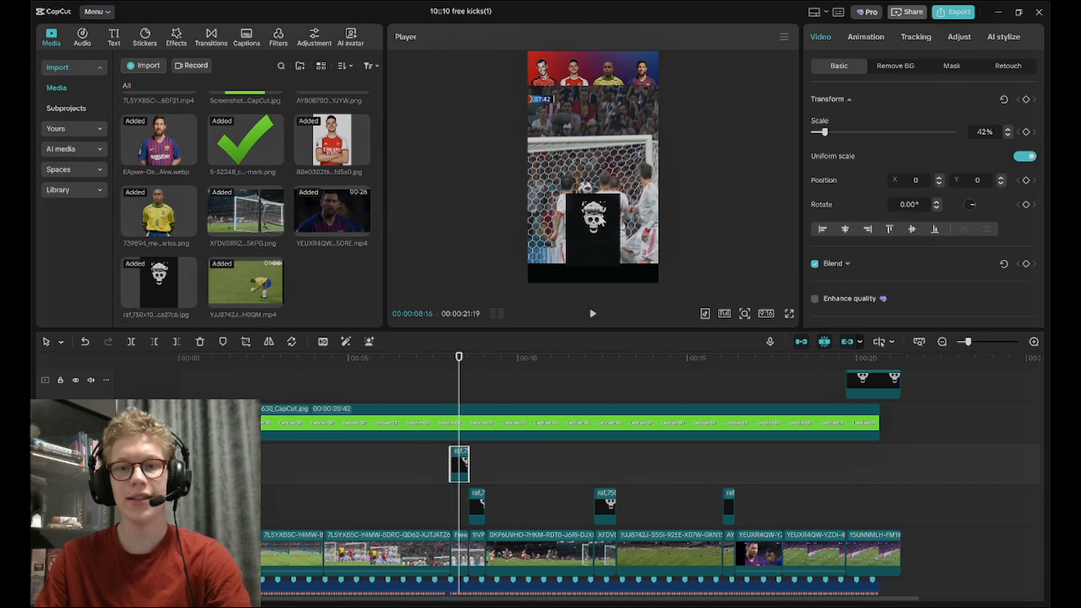
drag(599, 211, 599, 212)
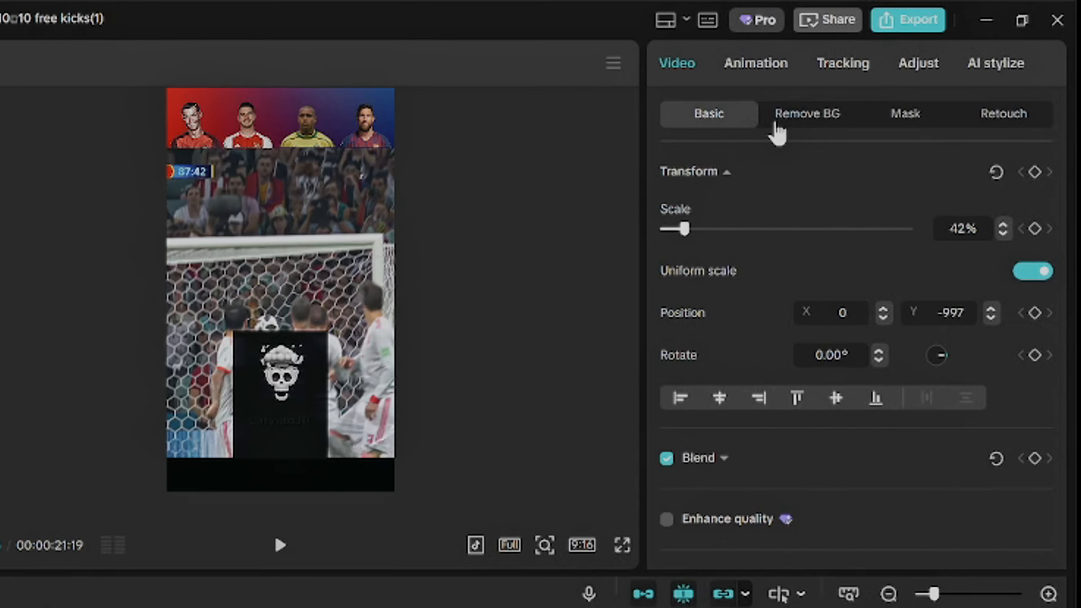
Turn on automatic background removal for the skull image above the freeze frame
click(885, 68)
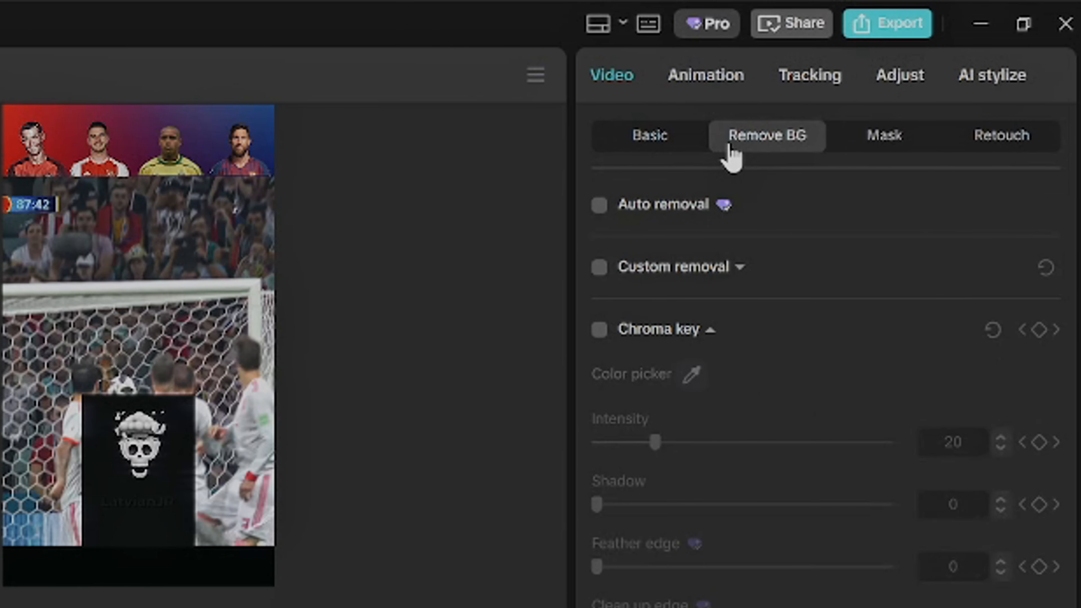
click(599, 210)
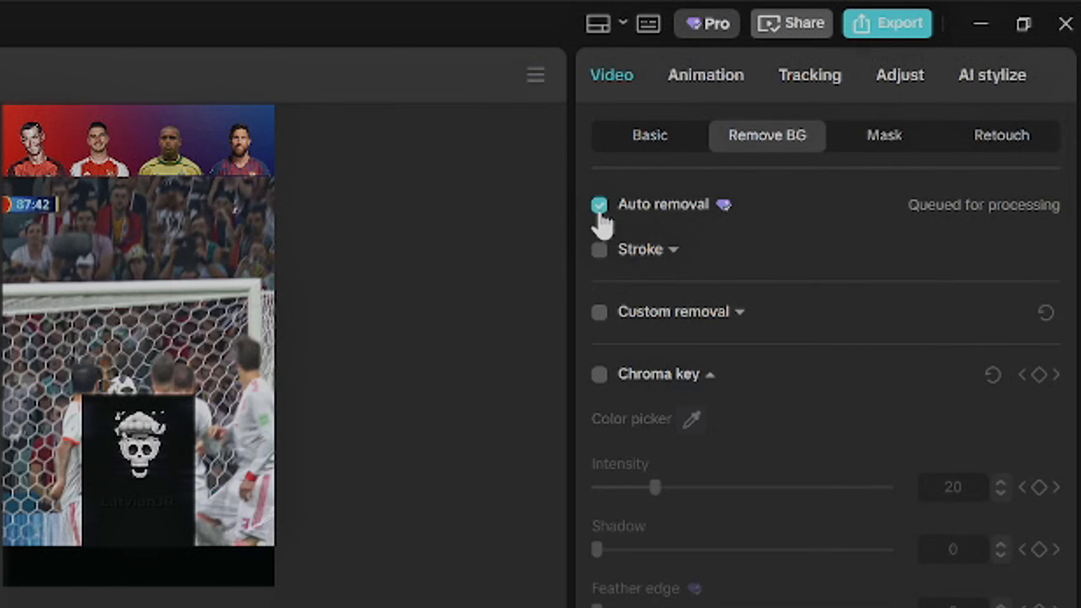
click(600, 207)
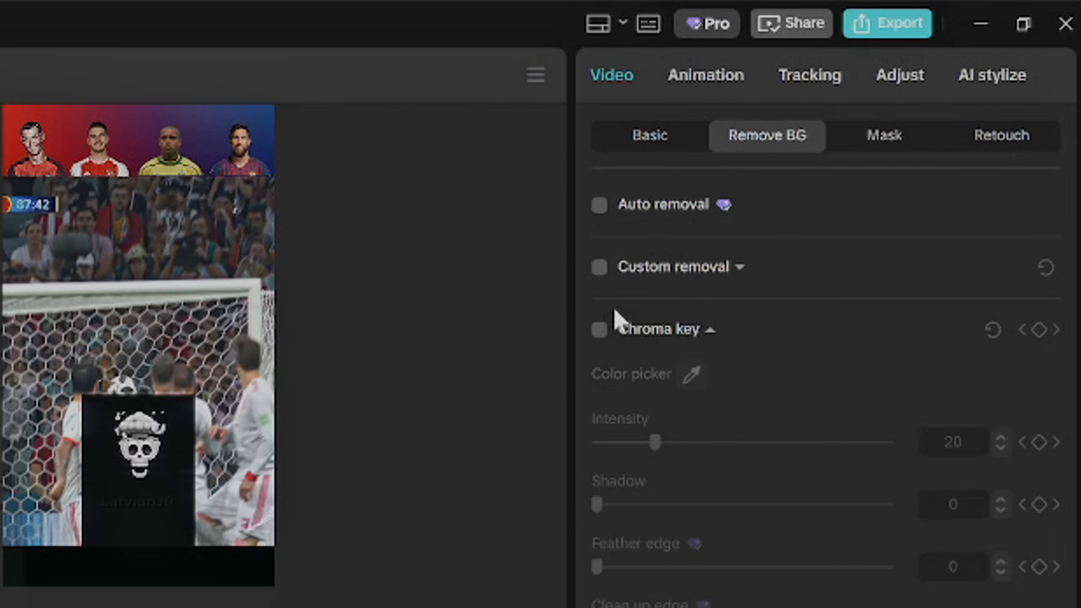
click(599, 207)
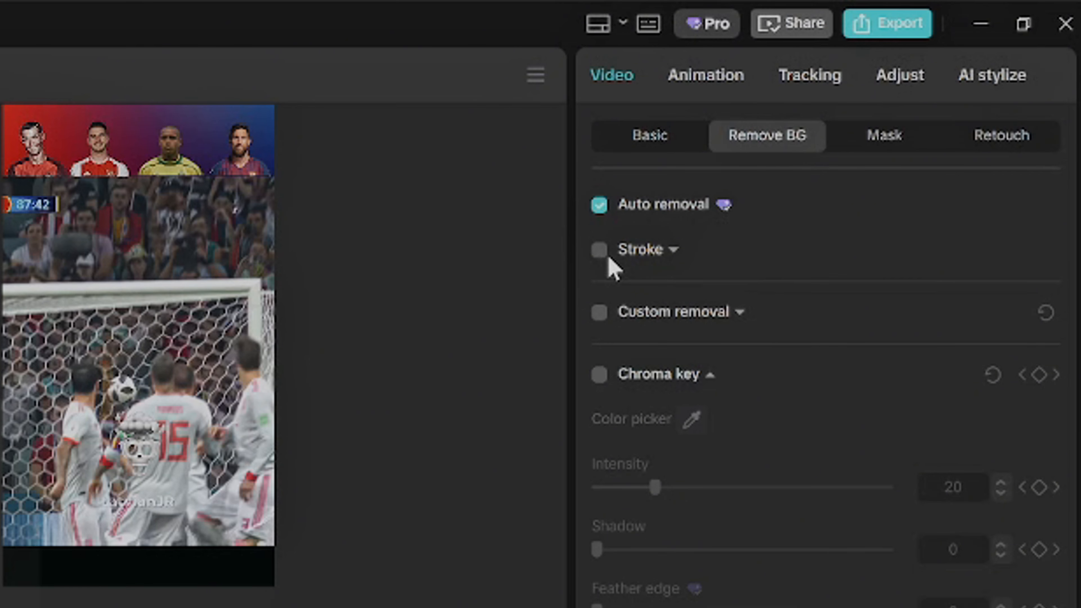
Outline the cut-out skull with the Luminescence stroke, comparing the preview without it before restoring it
click(600, 250)
click(841, 338)
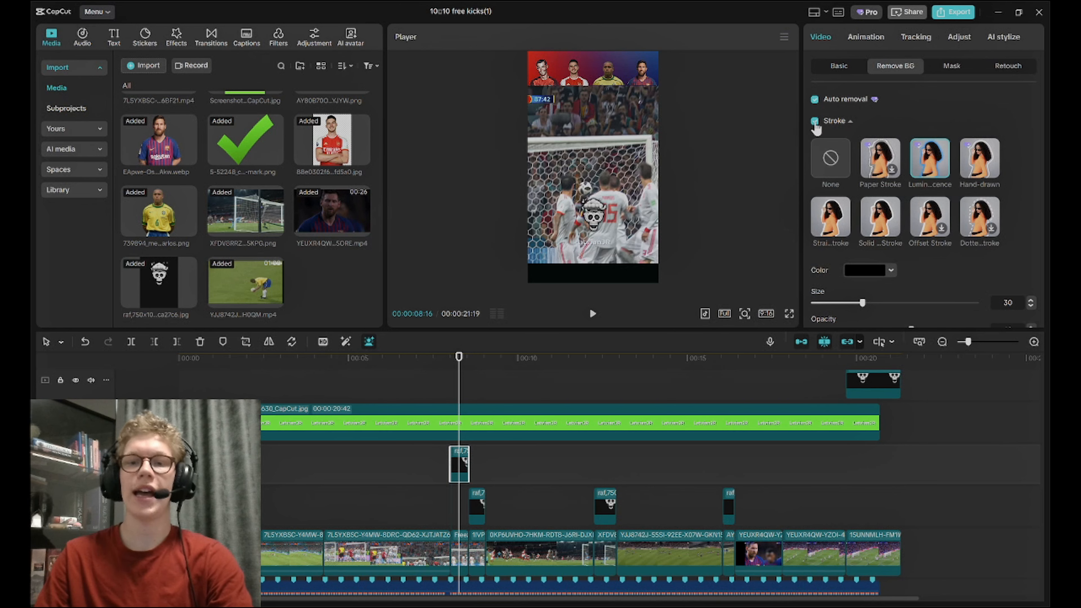
click(815, 122)
click(455, 394)
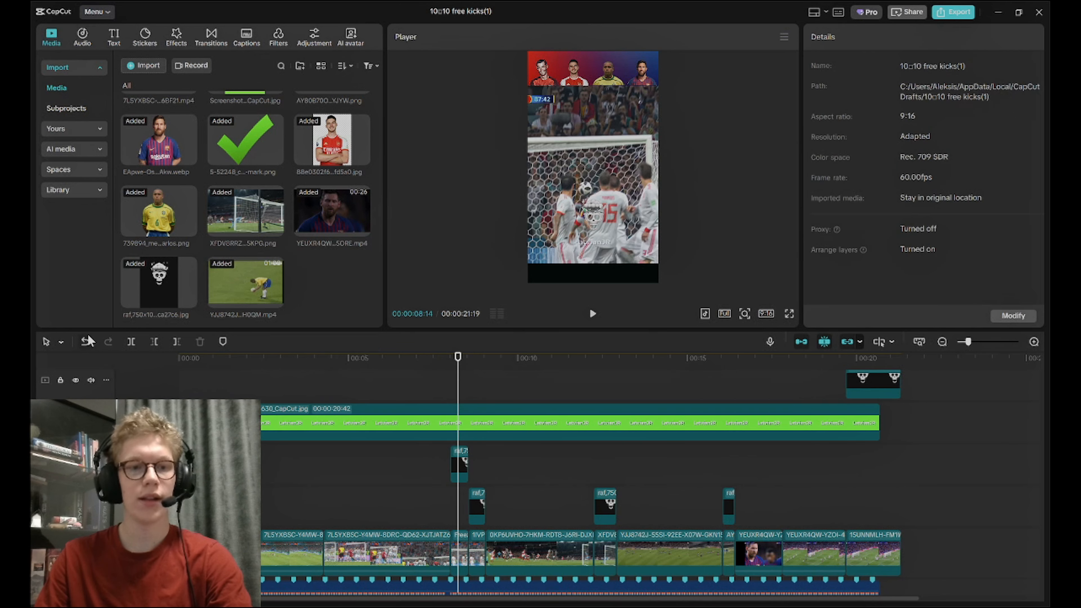
click(590, 267)
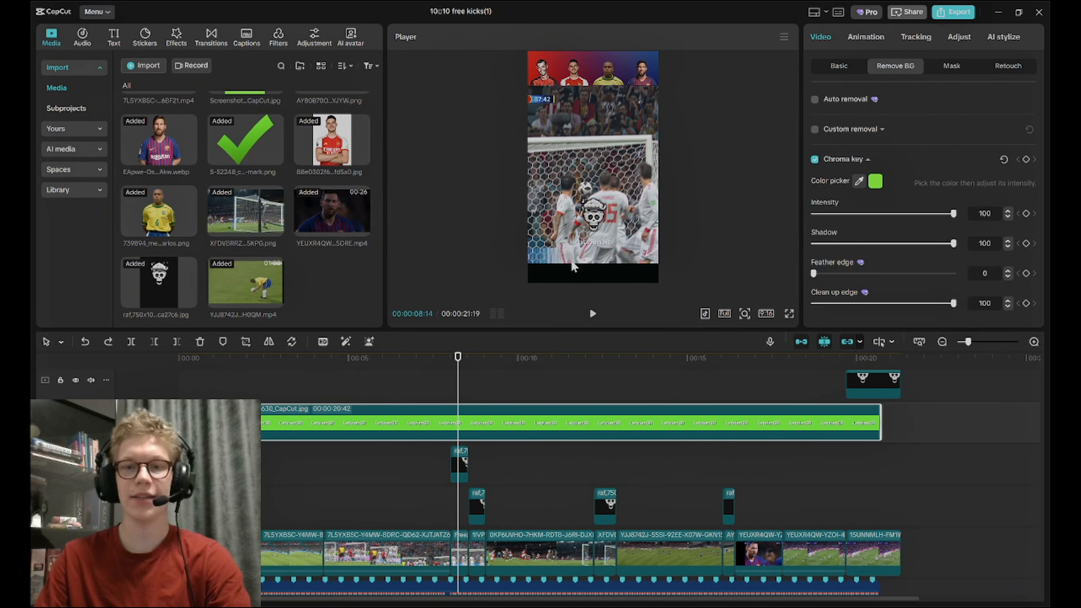
Compare the freeze frame's look with the following darkened clip up to 00:00:08:51 and examine the effects stacked above it
click(457, 394)
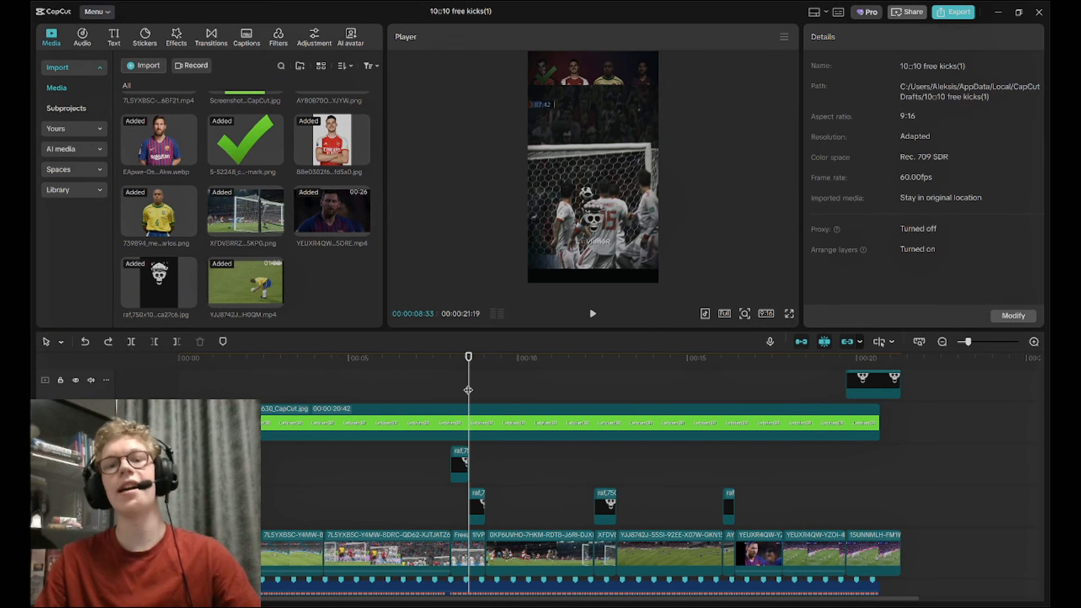
click(482, 394)
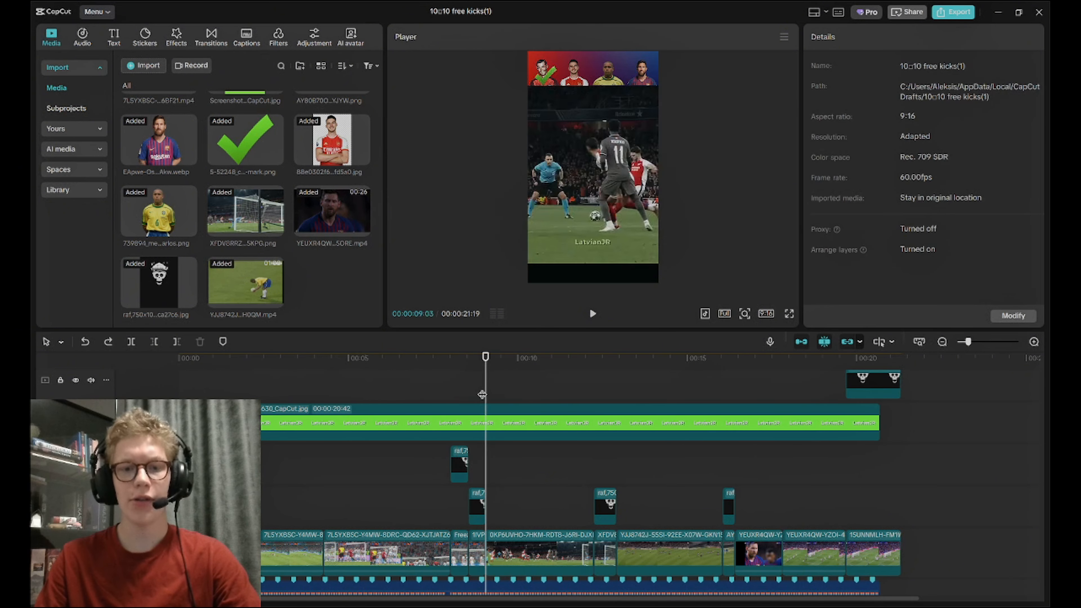
drag(481, 394, 476, 394)
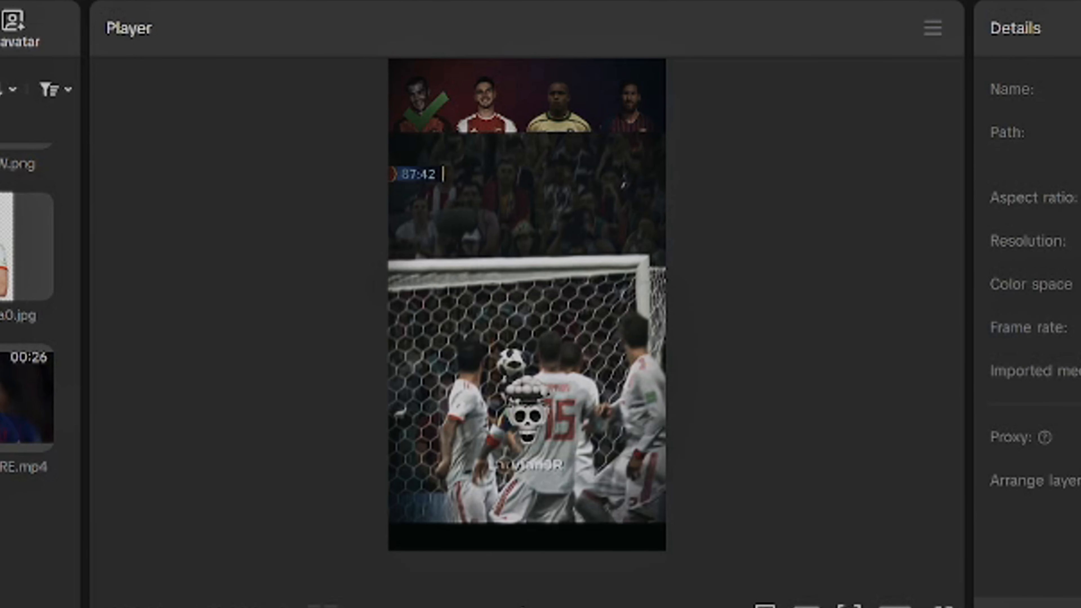
scroll(459, 402, up, 1)
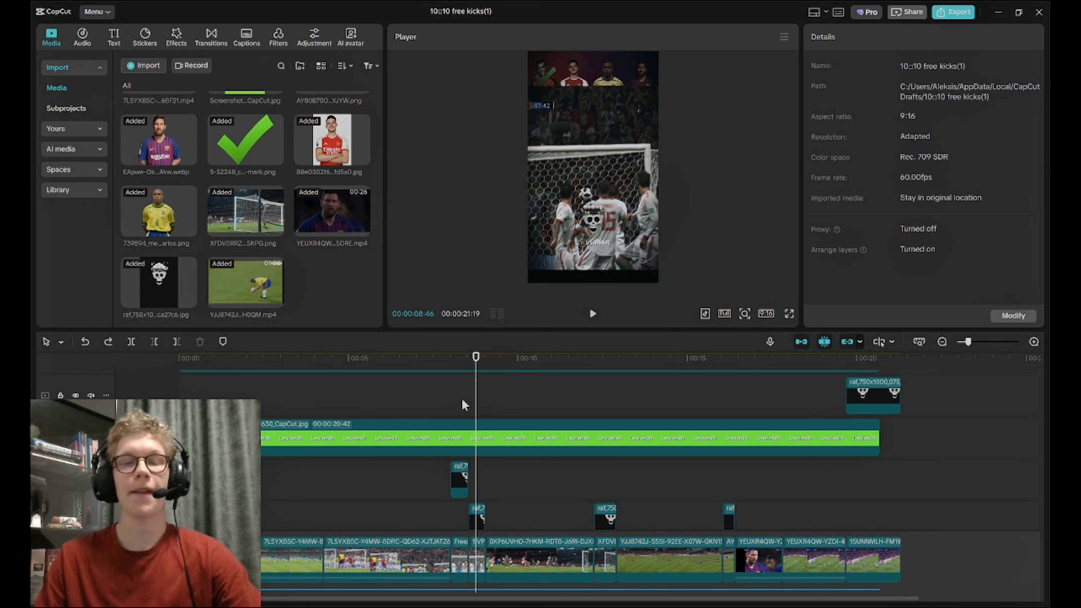
click(463, 398)
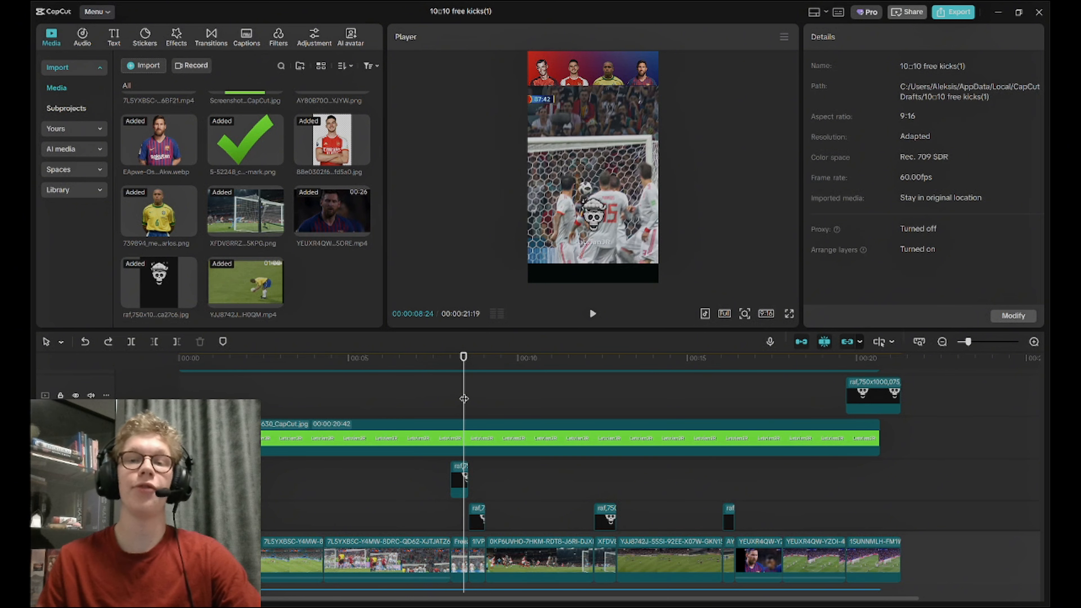
scroll(459, 490, up, 5)
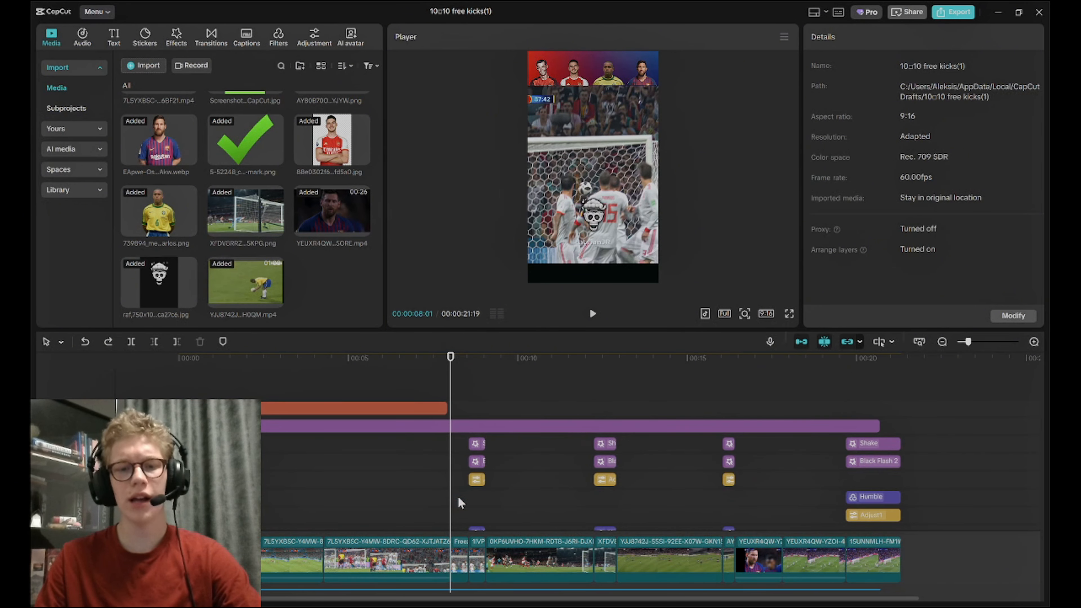
click(479, 415)
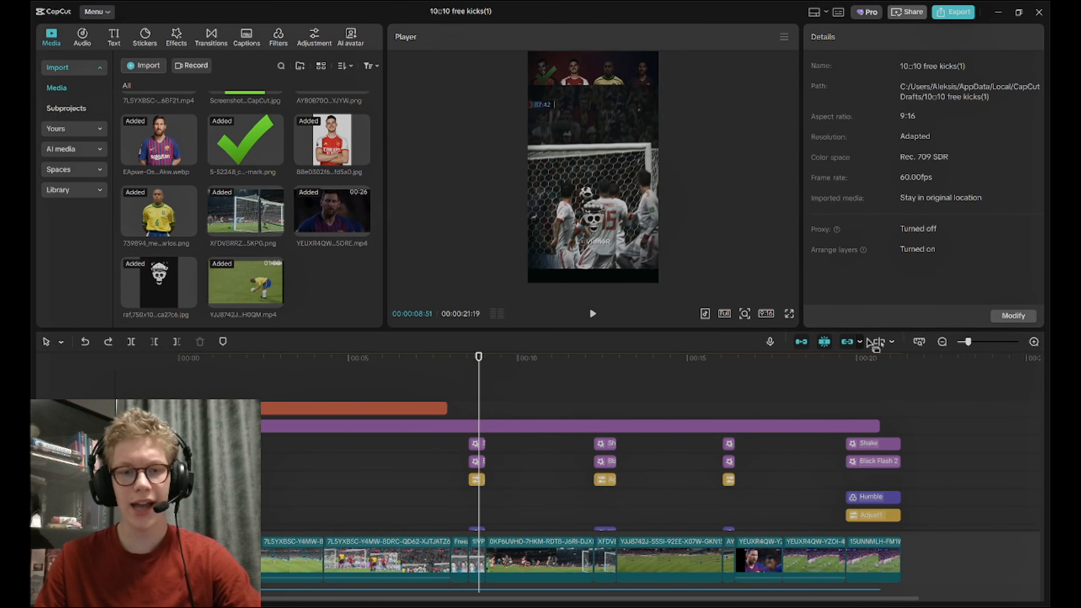
Move the Shake and Black Flash 2 effects from the following clip so that they cover the freeze frame
click(981, 341)
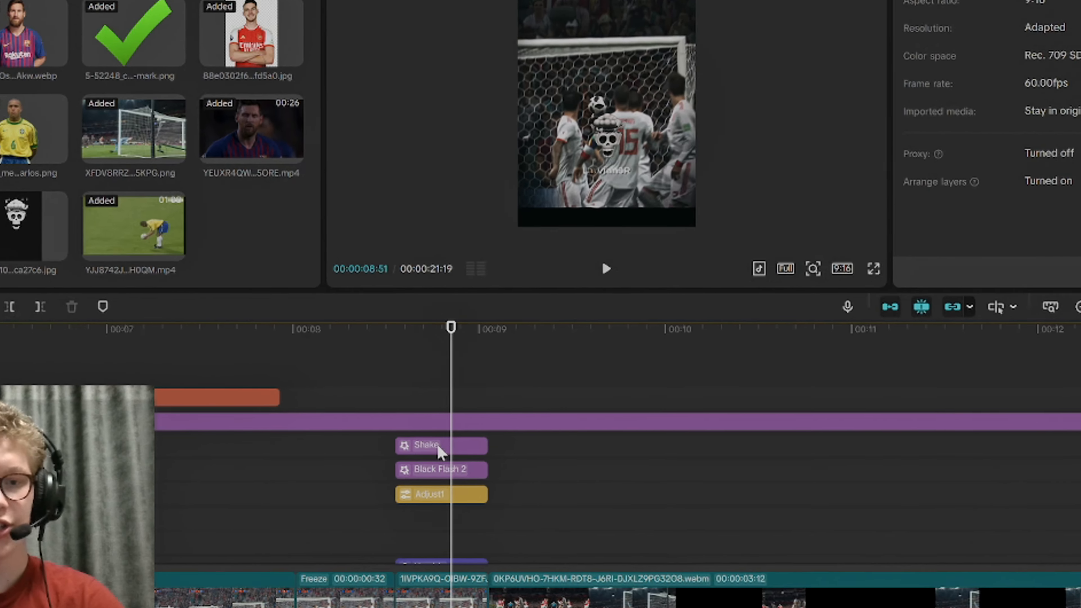
click(470, 445)
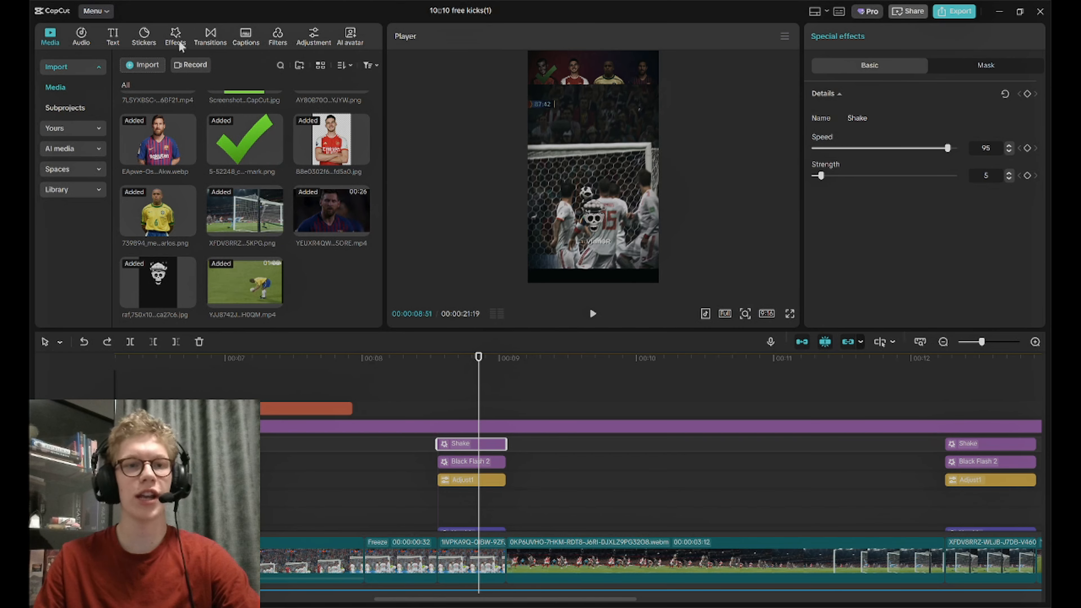
click(179, 46)
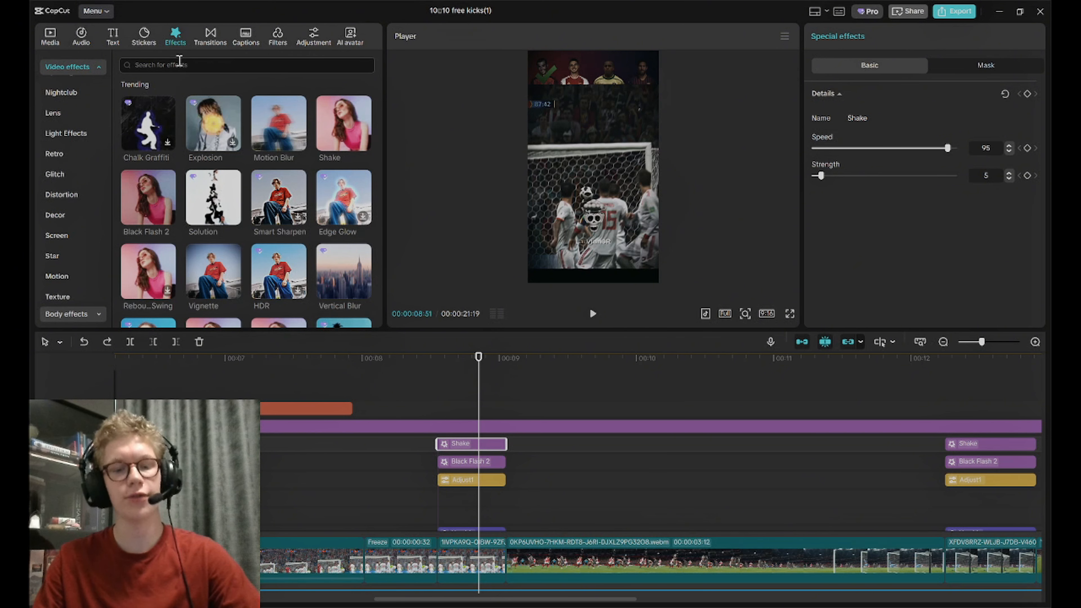
drag(481, 445, 437, 459)
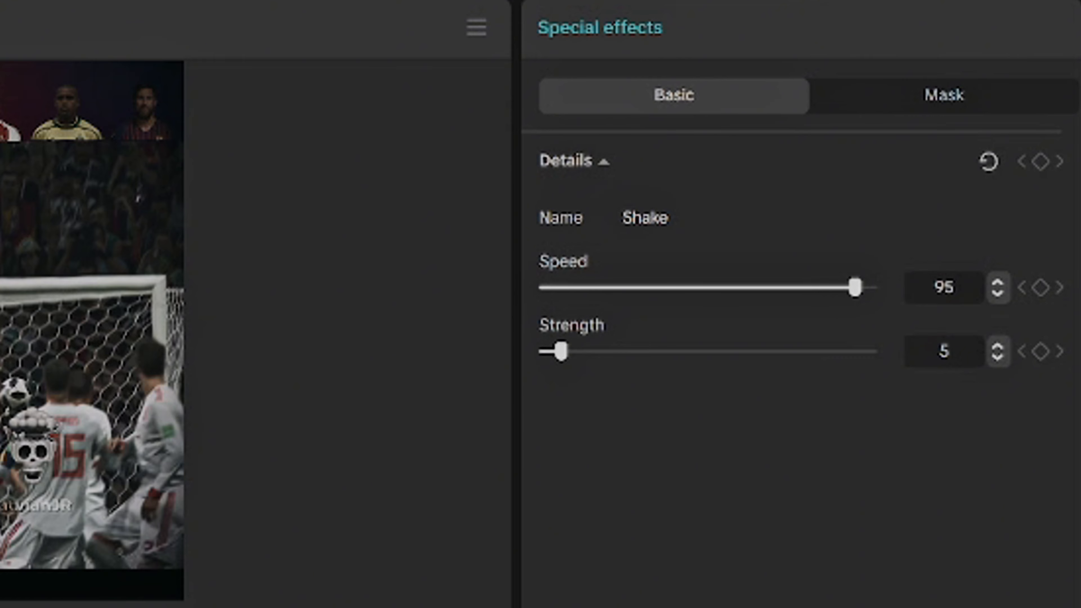
click(377, 480)
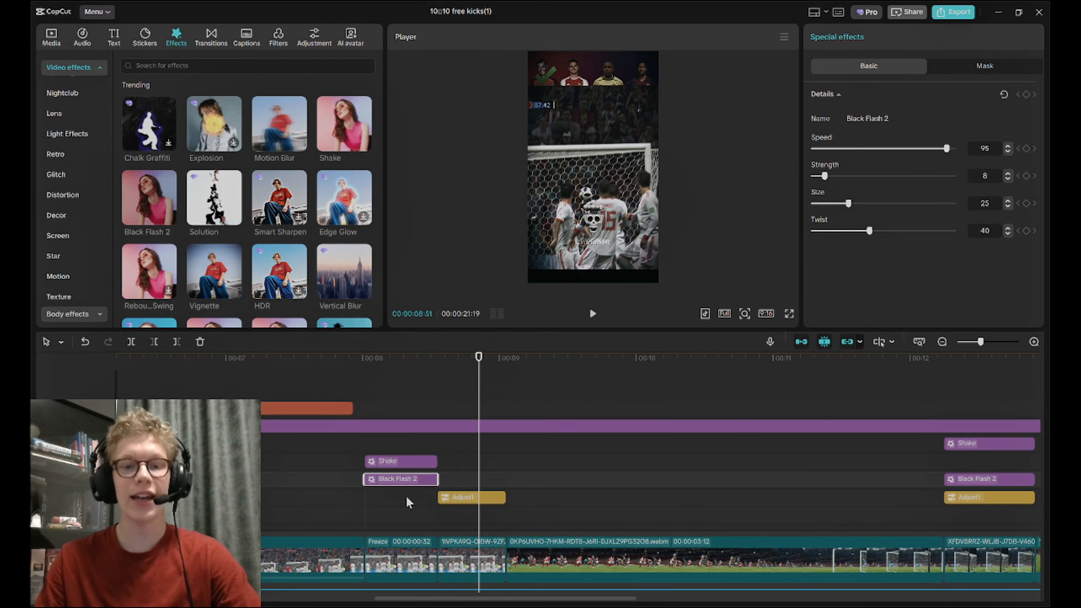
Move the Adjust1 layer over the freeze frame and review its basic adjustment settings
click(392, 497)
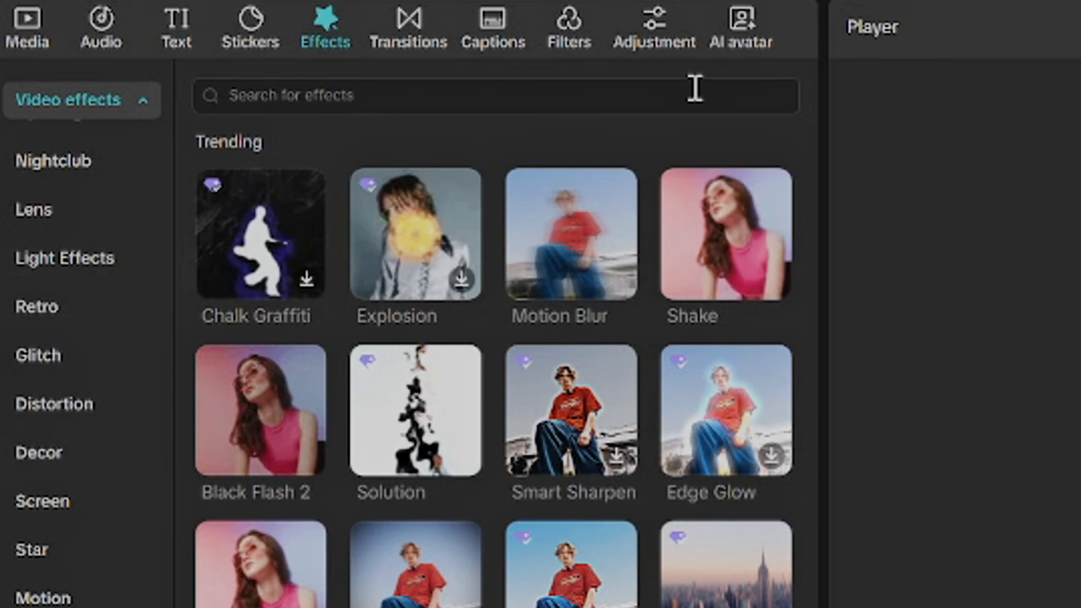
click(625, 33)
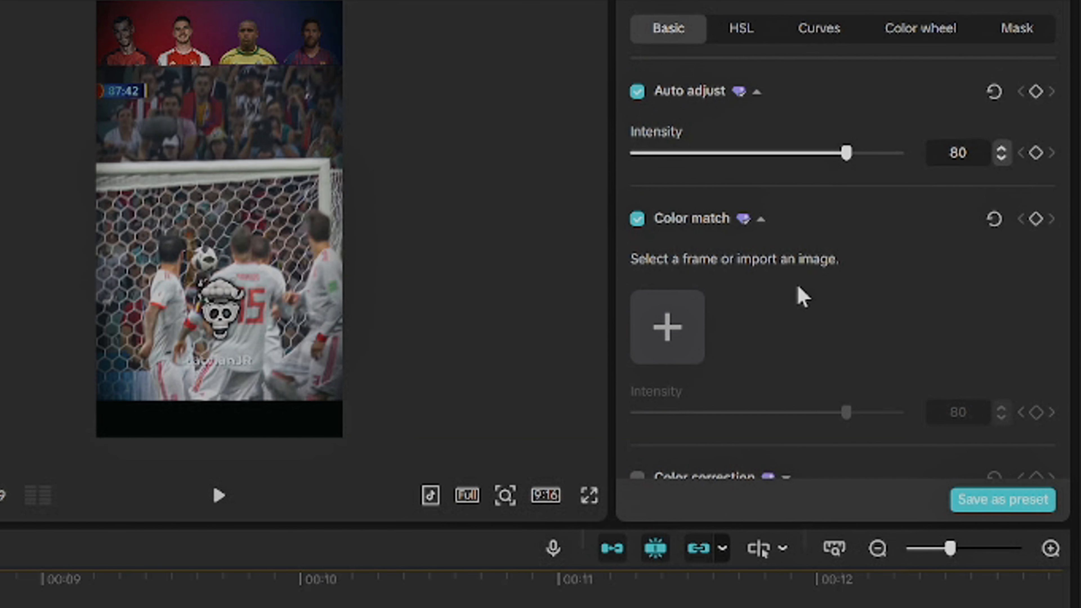
scroll(898, 200, down, 10)
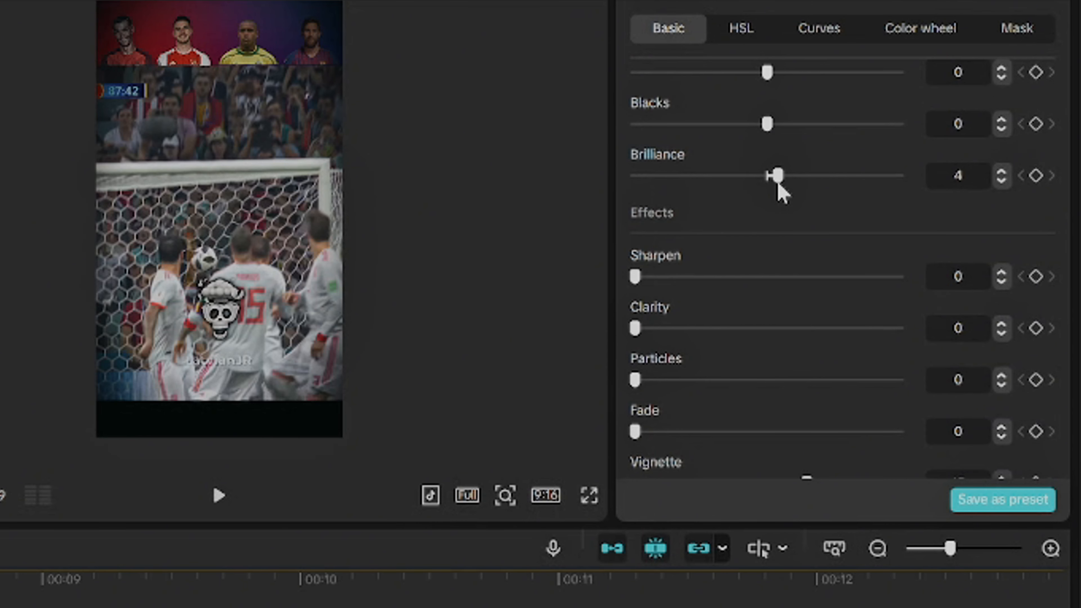
scroll(781, 255, down, 1)
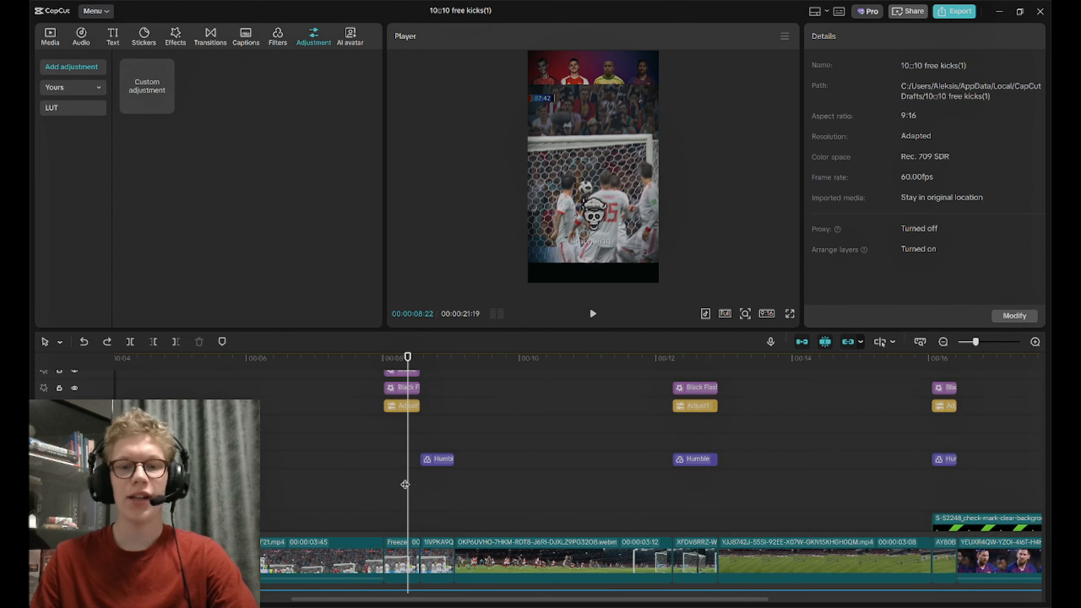
Move the Humble filter from the following clip over the freeze frame and extend its end to the freeze frame's end
scroll(405, 485, up, 1)
drag(407, 483, 390, 459)
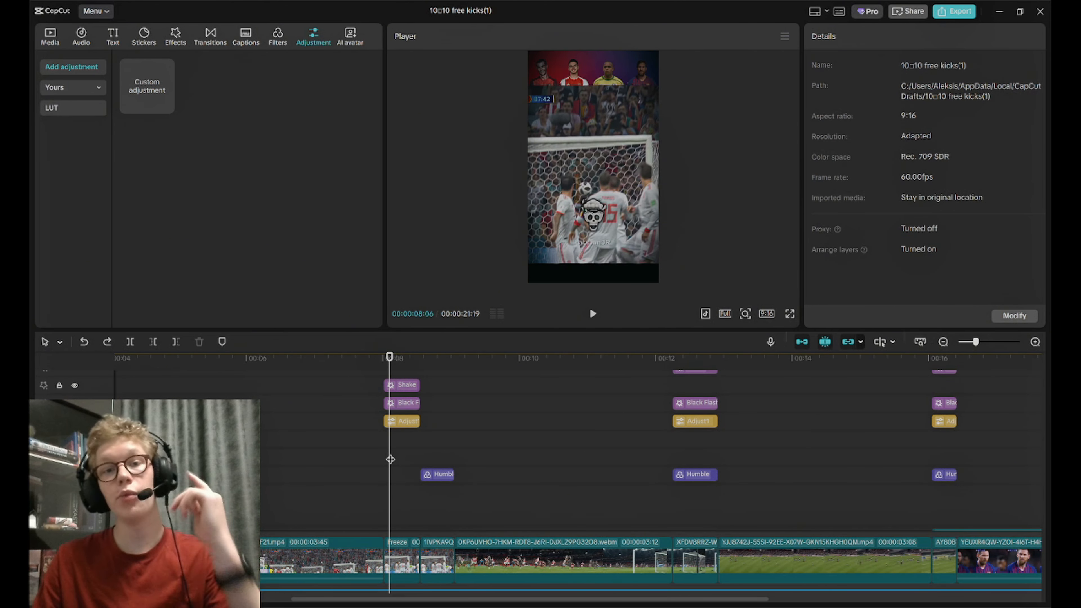
click(437, 475)
ctrl+scroll(560, 451, up, 2)
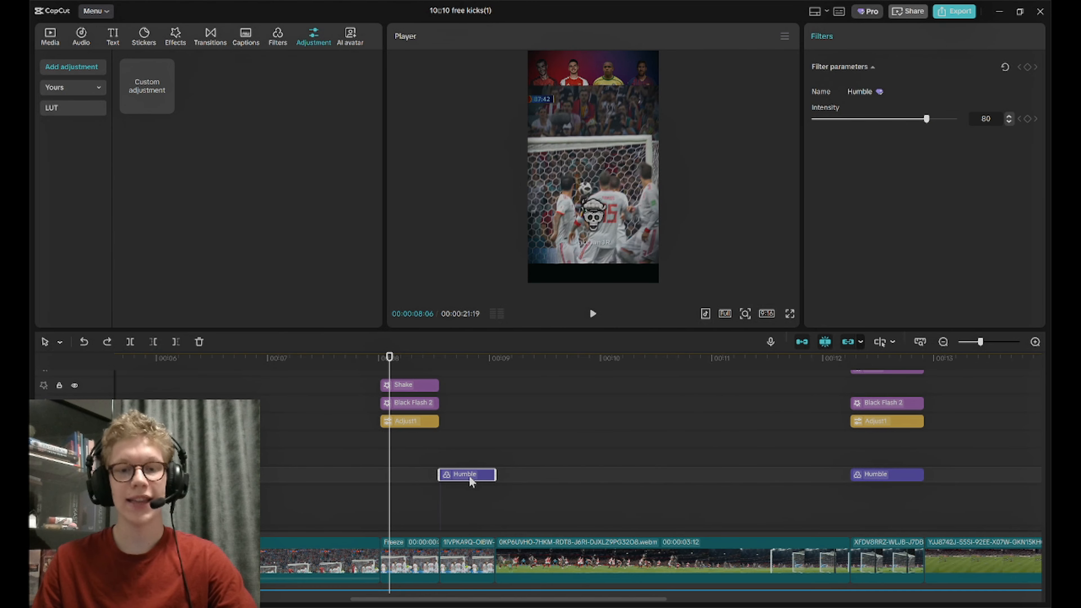
drag(470, 477, 408, 450)
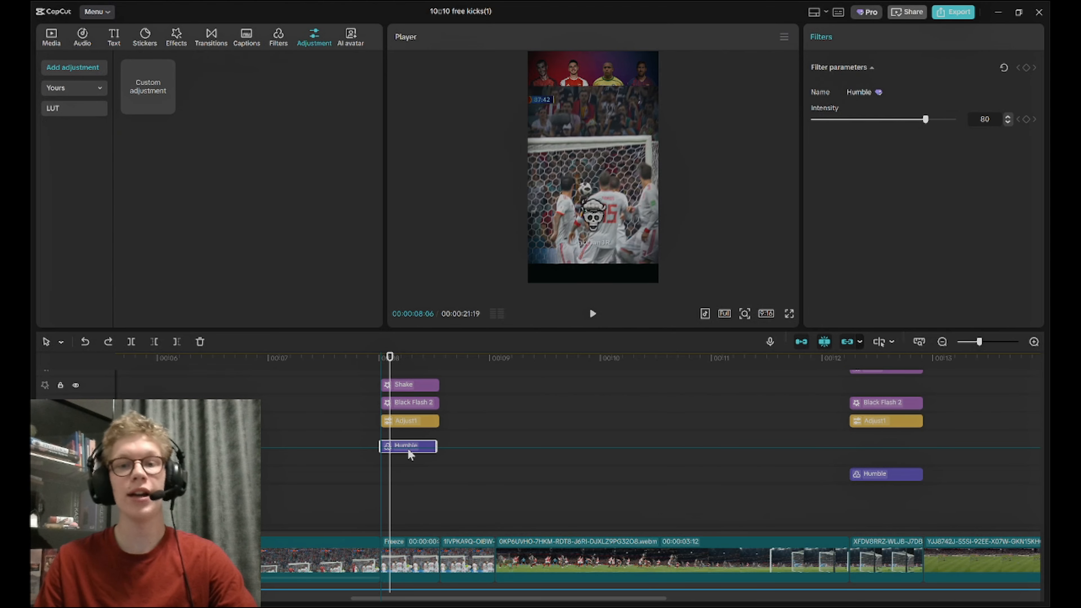
drag(409, 450, 440, 455)
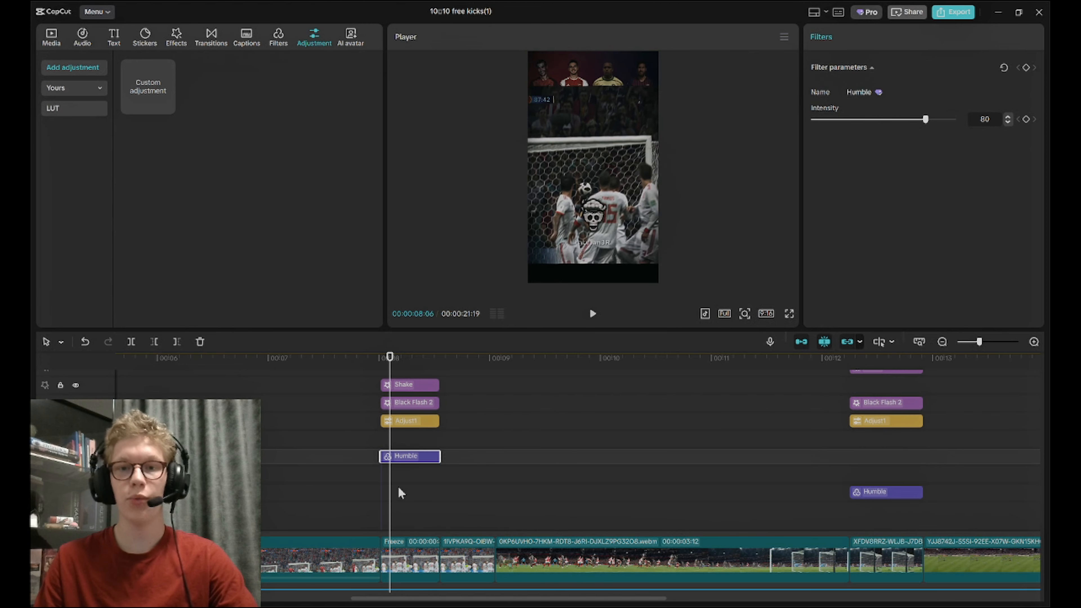
Inspect the player banner over the freeze frame at 00:00:08:15 and review a player cutout's Remove BG and basic transform settings
click(399, 488)
scroll(399, 490, down, 5)
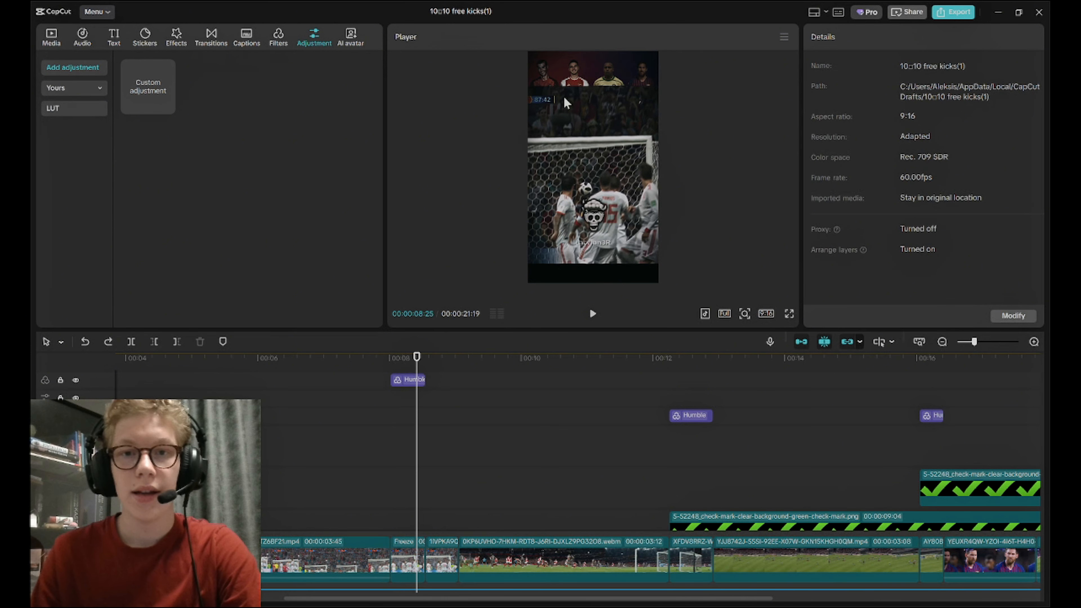
click(551, 84)
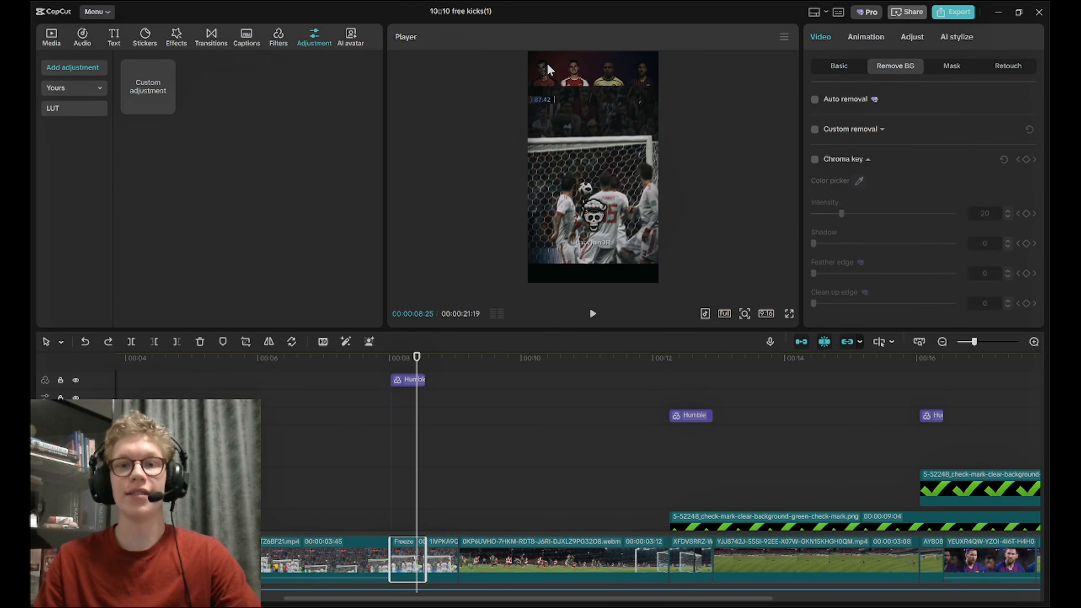
click(406, 446)
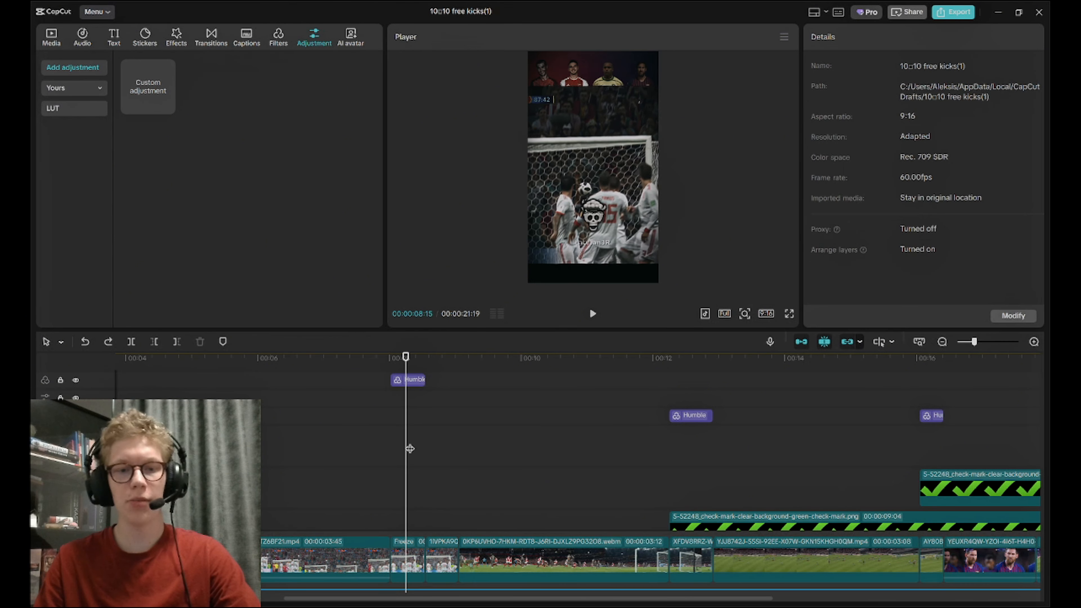
click(983, 341)
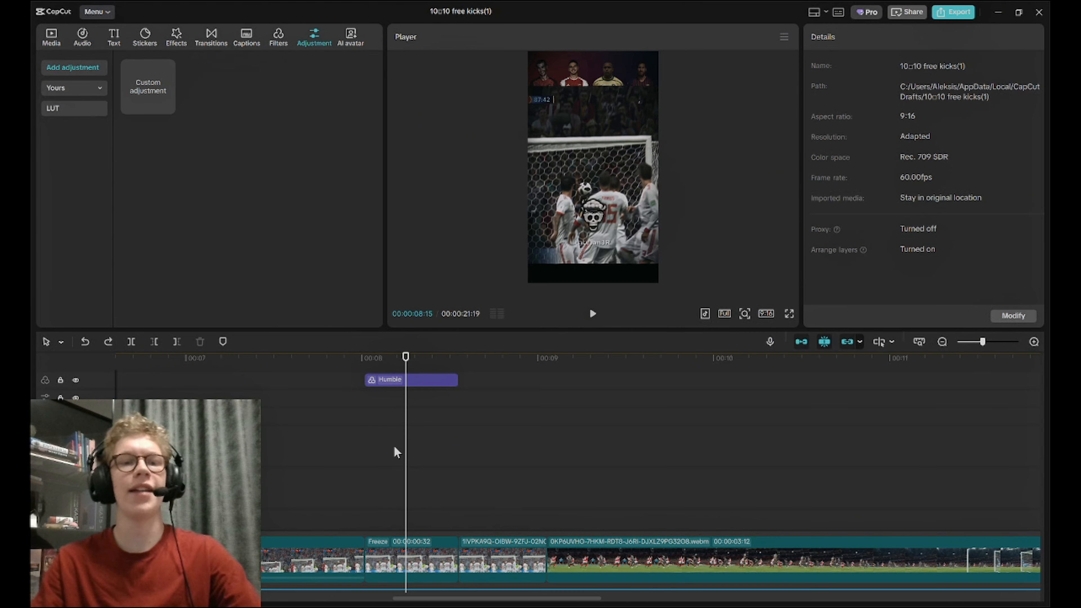
click(552, 76)
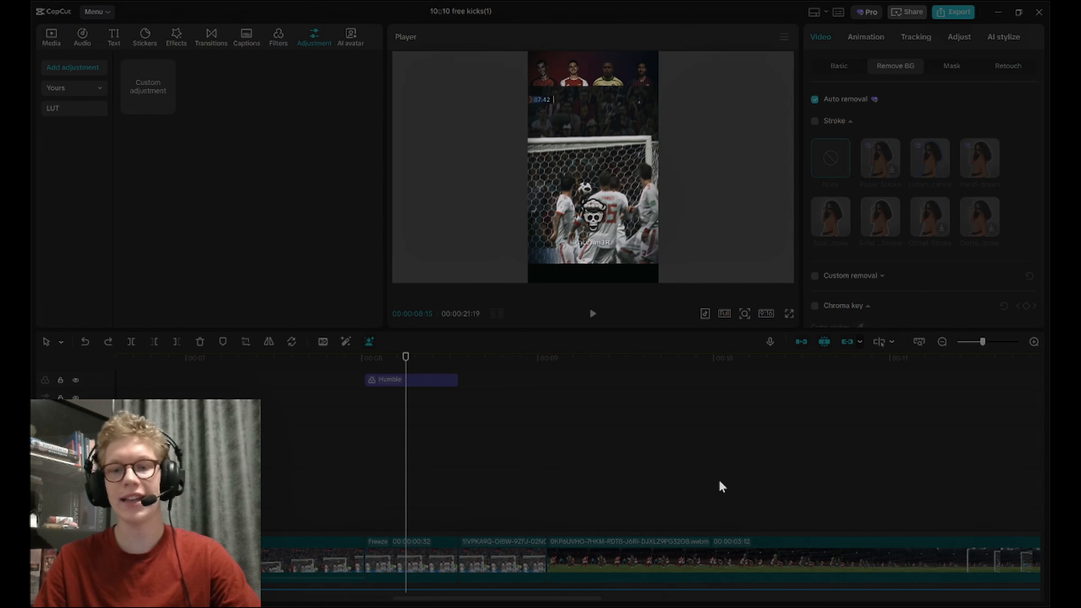
click(843, 121)
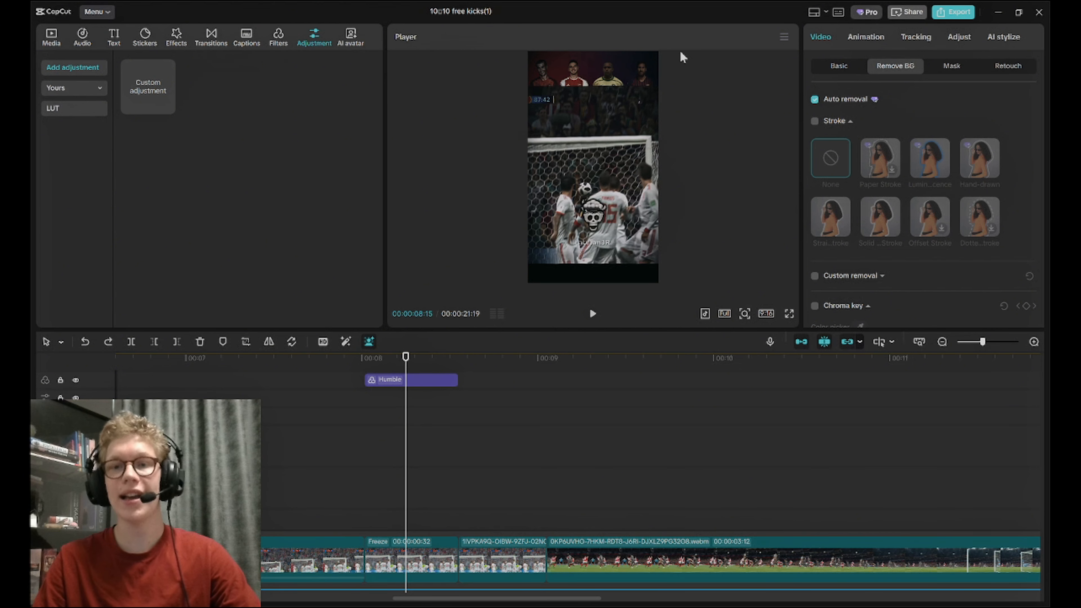
click(837, 65)
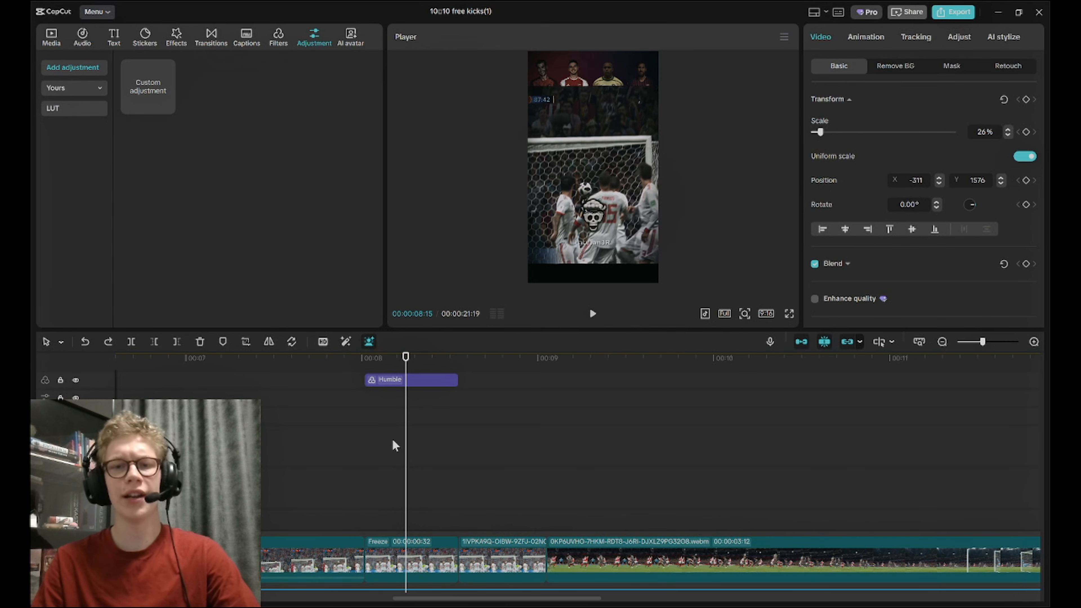
Add the Cristiano Ronaldo PNG as an overlay starting at the freeze frame and remove its background with Auto removal
scroll(403, 430, up, 2)
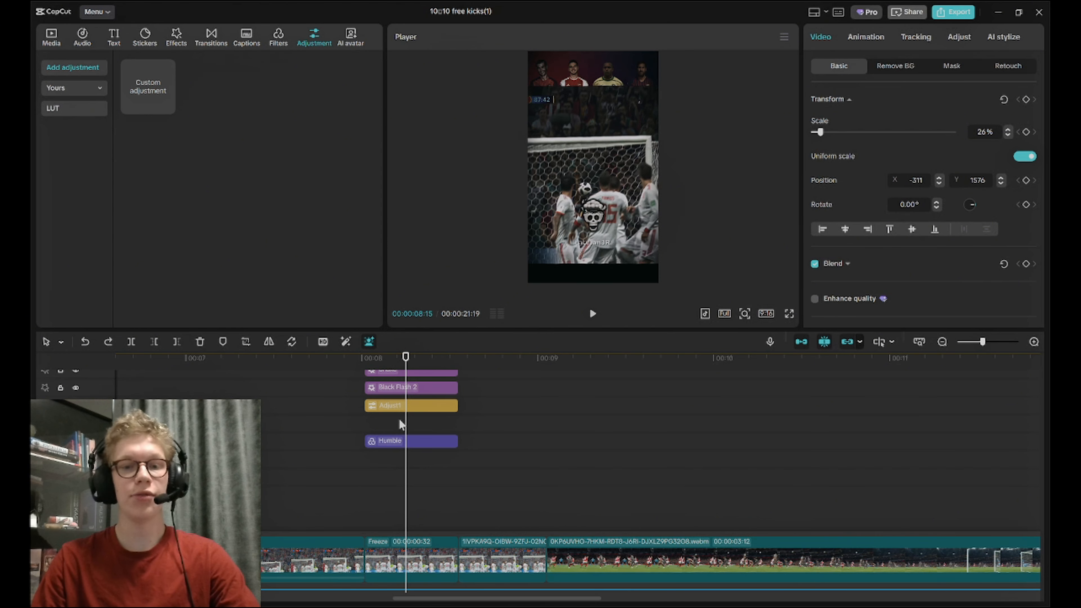
scroll(410, 445, up, 3)
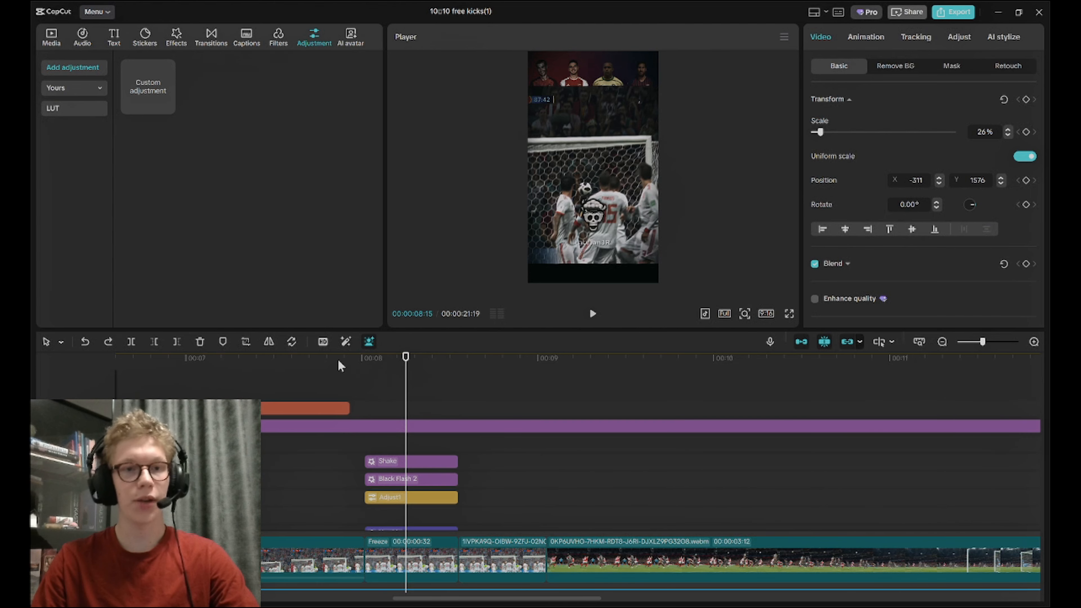
click(49, 42)
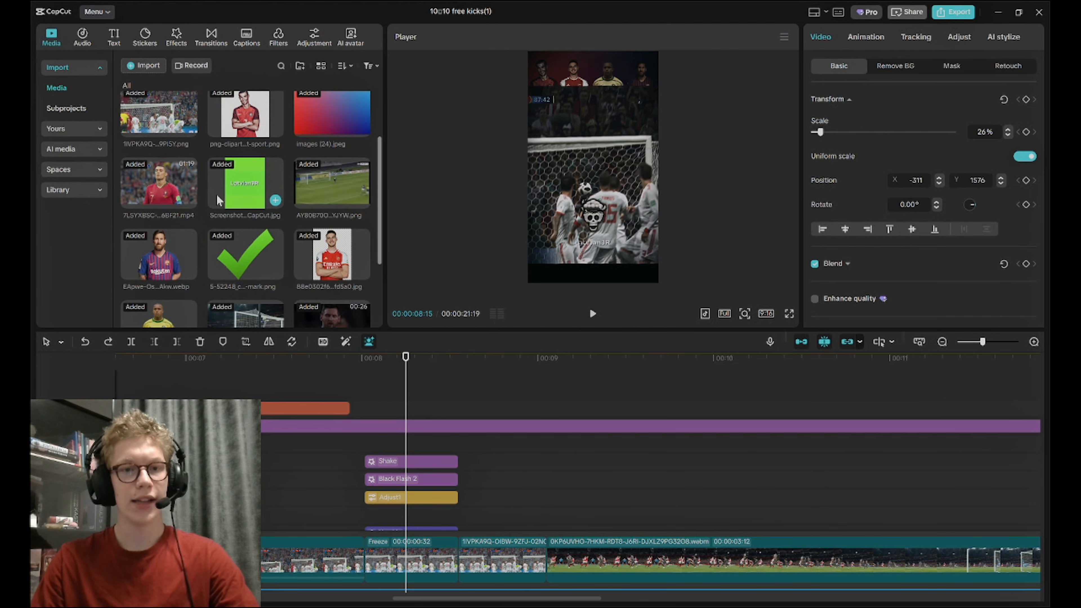
scroll(218, 200, up, 2)
drag(221, 189, 368, 443)
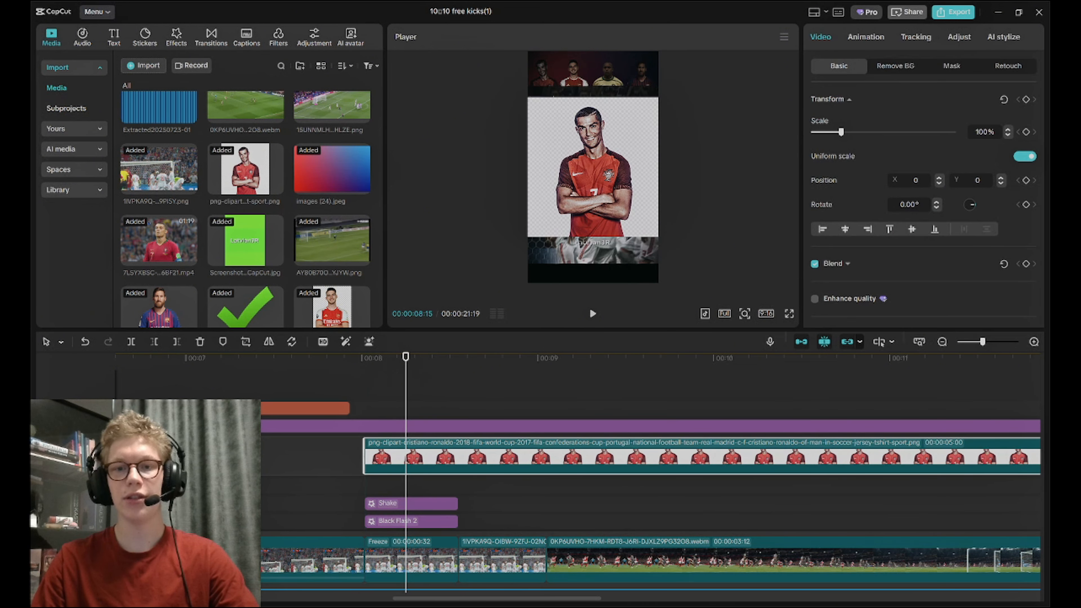
click(896, 66)
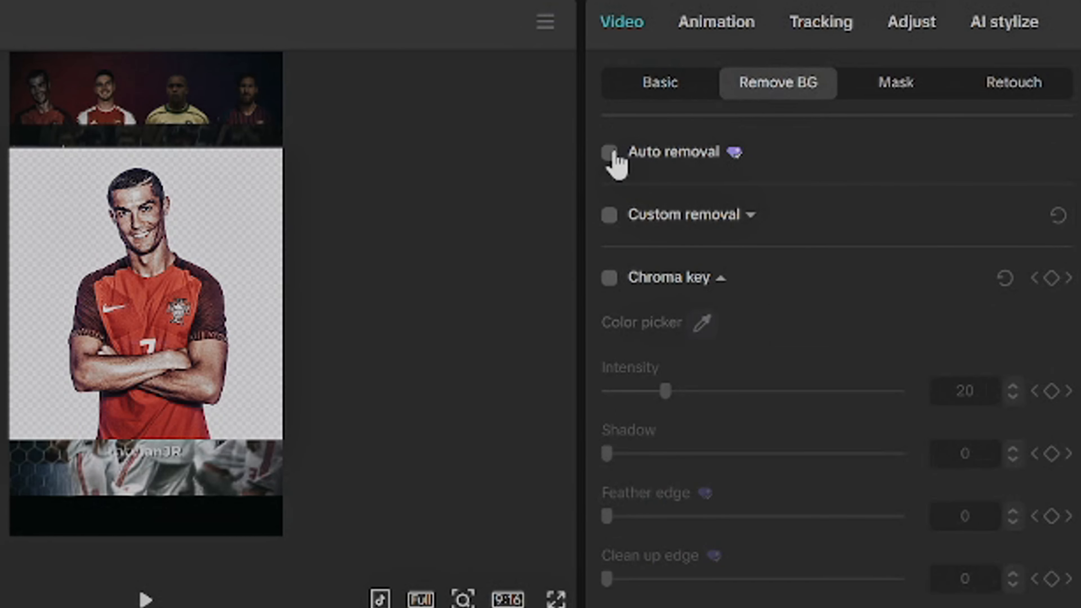
click(609, 152)
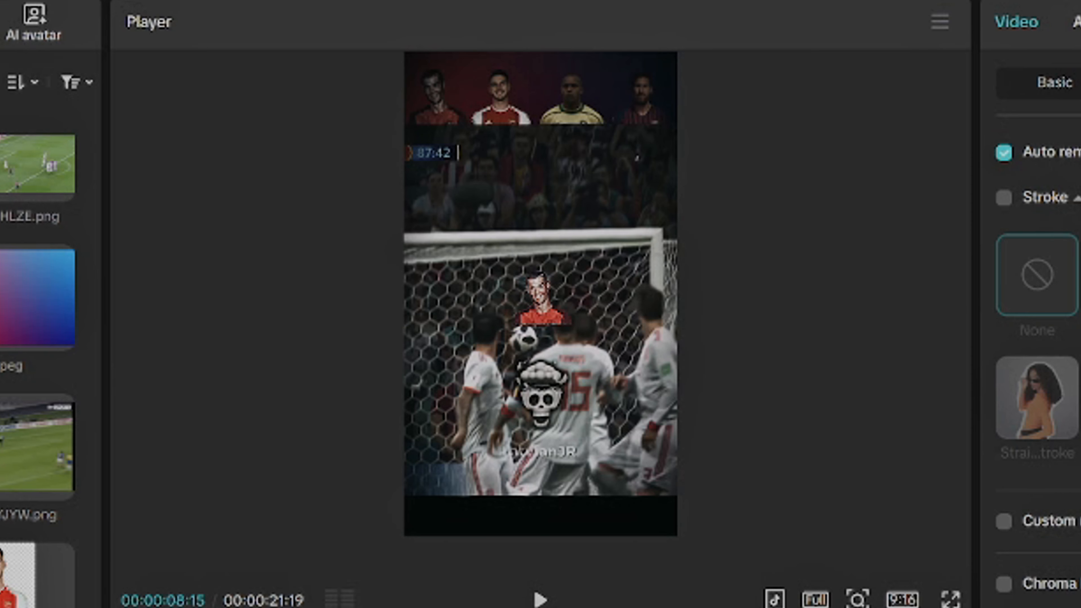
Place the shrunken Ronaldo cutout over his spot in the banner at 39% scale, position X -832, Y 1606
drag(547, 294, 441, 101)
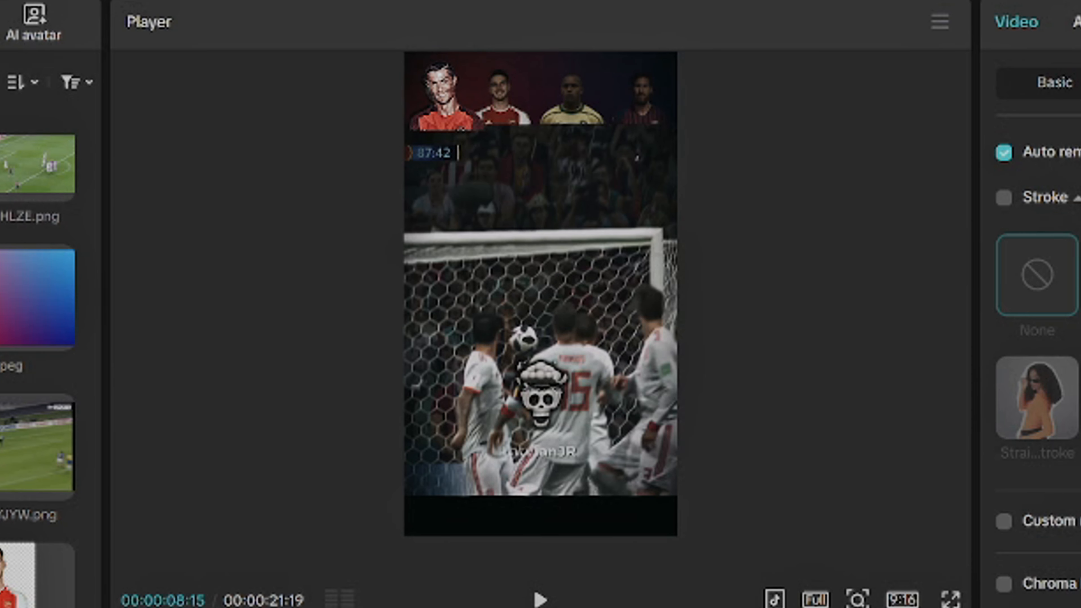
drag(485, 130, 473, 124)
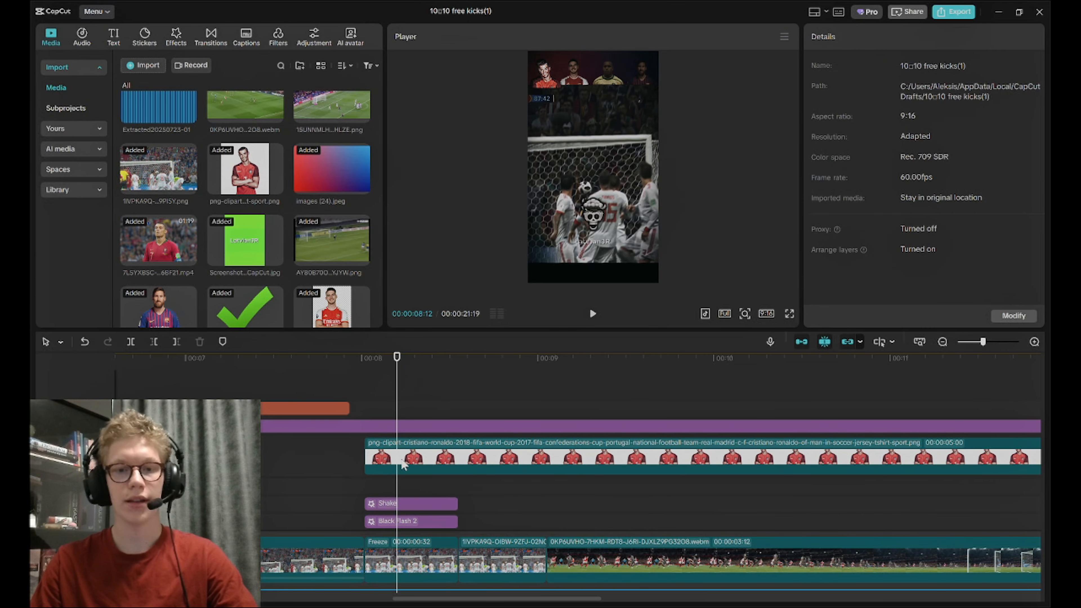
click(404, 464)
click(838, 65)
click(971, 181)
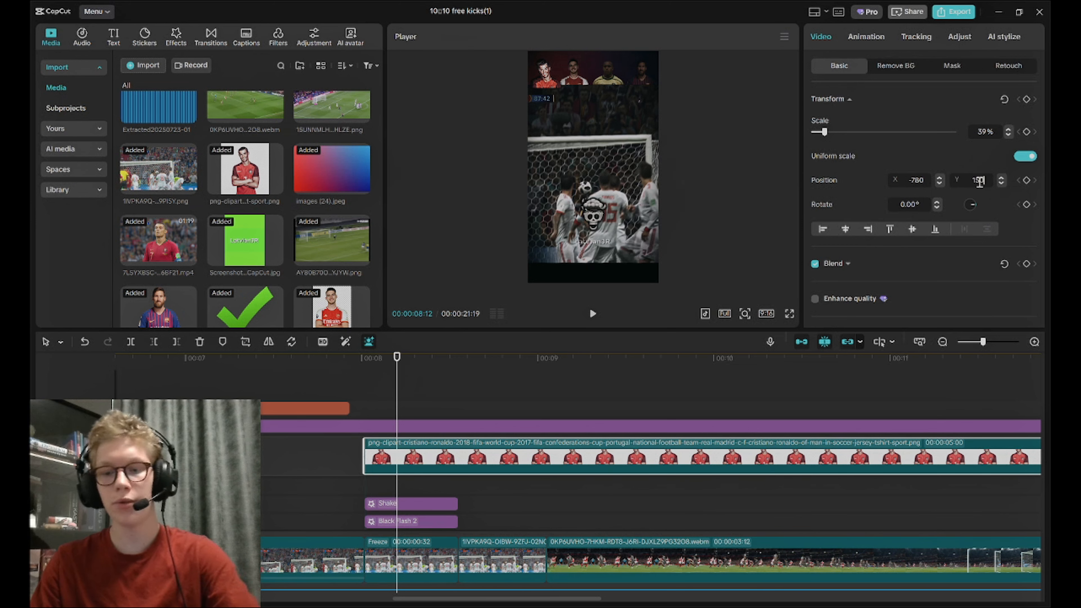
click(403, 407)
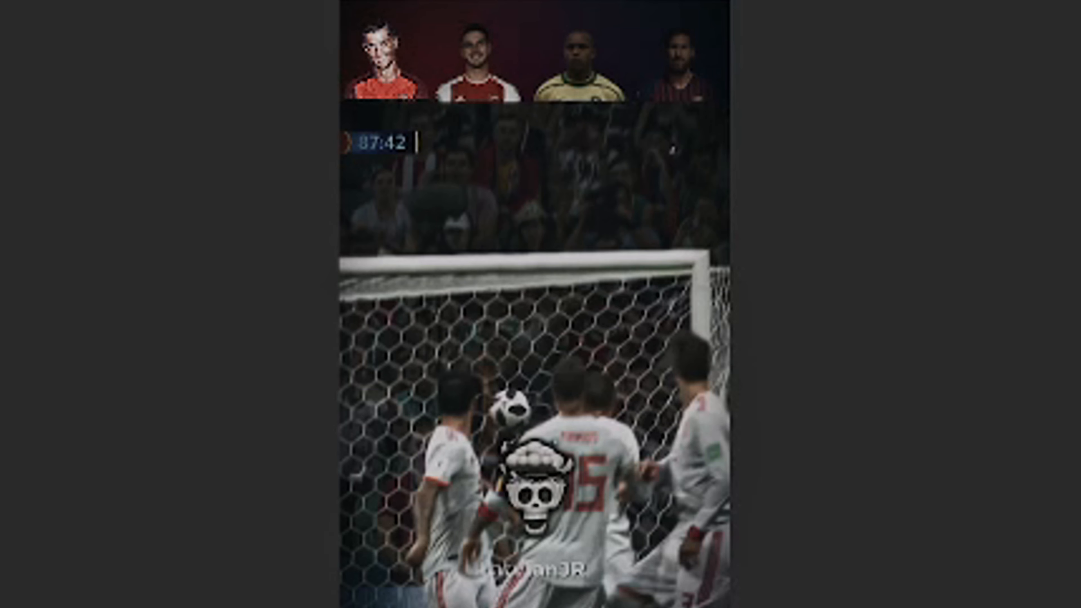
Move the new Ronaldo overlay below the Shake, Black Flash 2, Adjust1 and Humble layers so they affect it
scroll(423, 430, down, 3)
scroll(423, 428, down, 5)
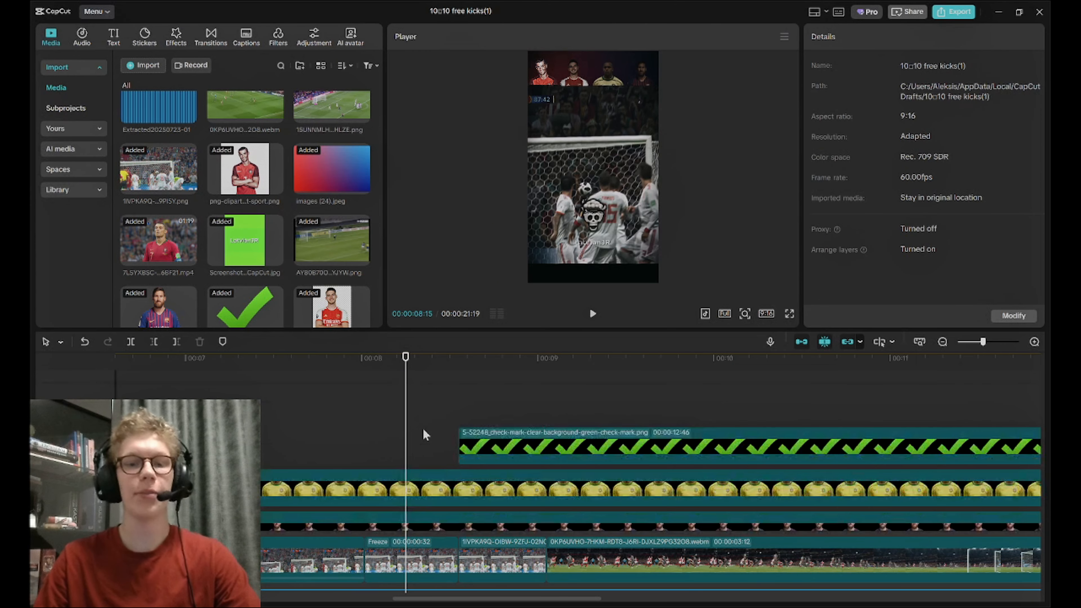
scroll(424, 430, up, 5)
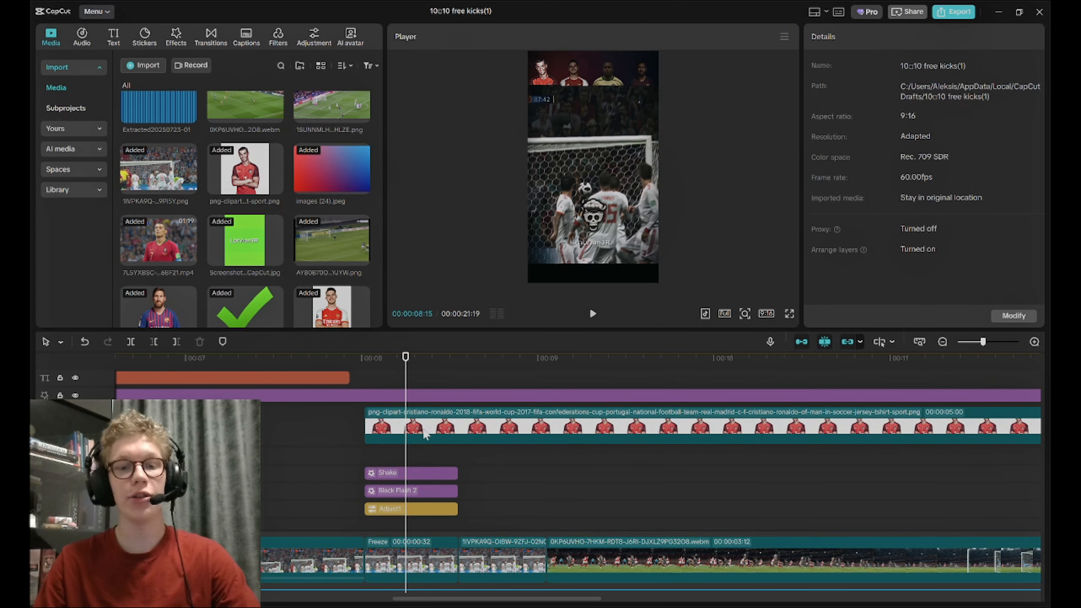
click(549, 85)
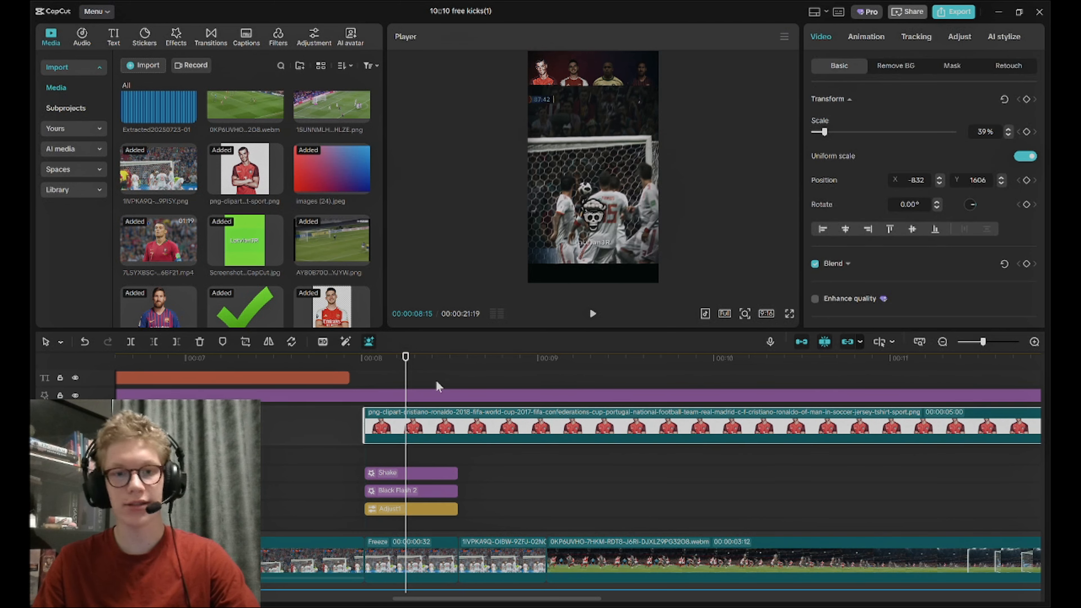
scroll(442, 451, down, 3)
drag(419, 420, 412, 441)
click(397, 460)
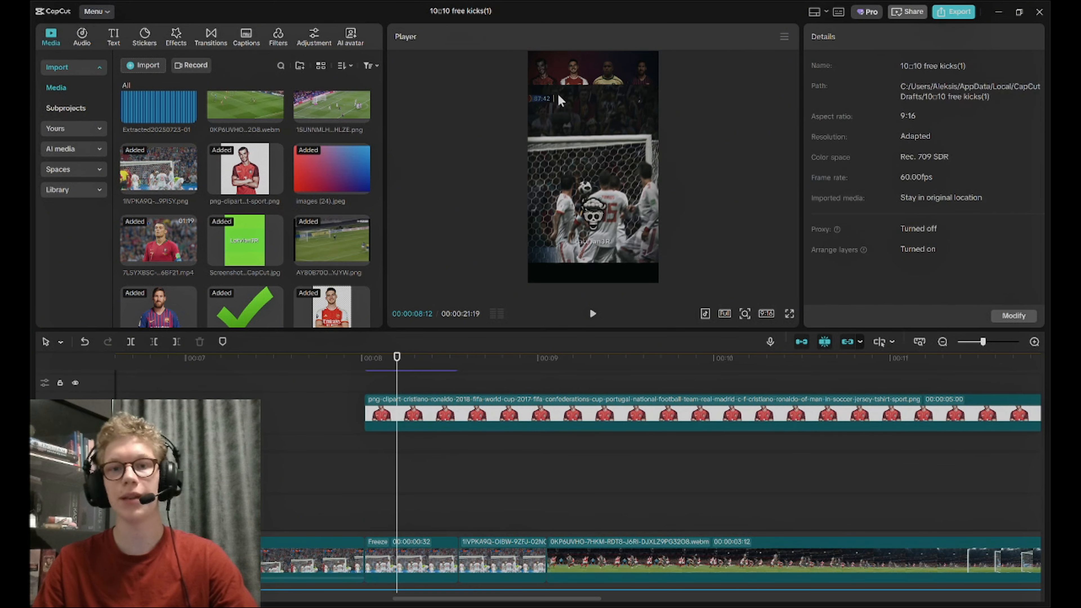
Compare the freeze frame with the following clip's banner and review the transform settings of its green check mark overlay
scroll(407, 463, up, 2)
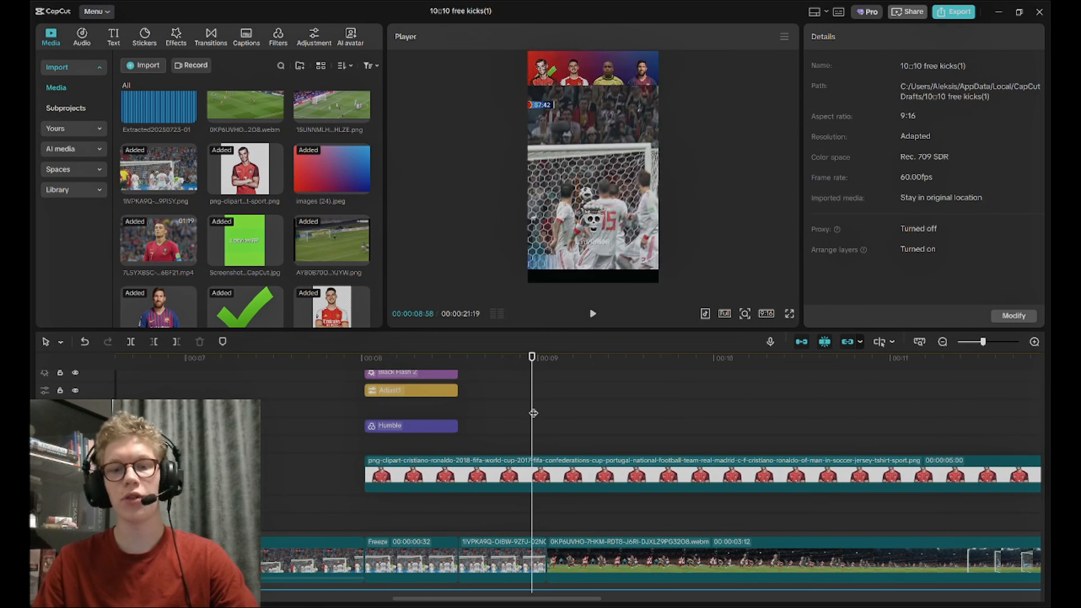
scroll(415, 398, down, 2)
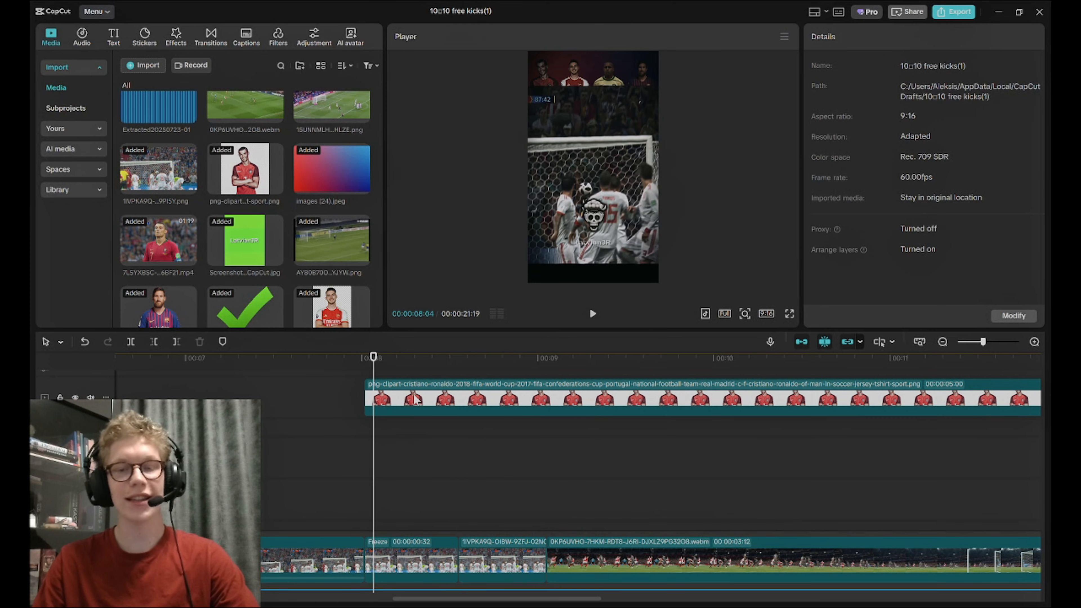
click(415, 398)
scroll(425, 413, up, 3)
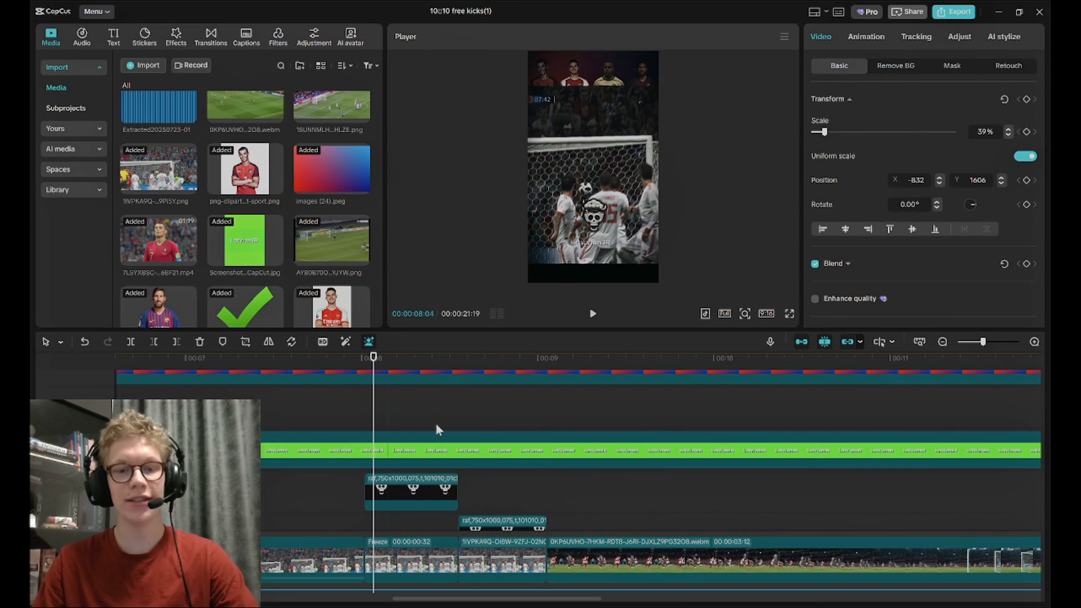
drag(439, 431, 410, 386)
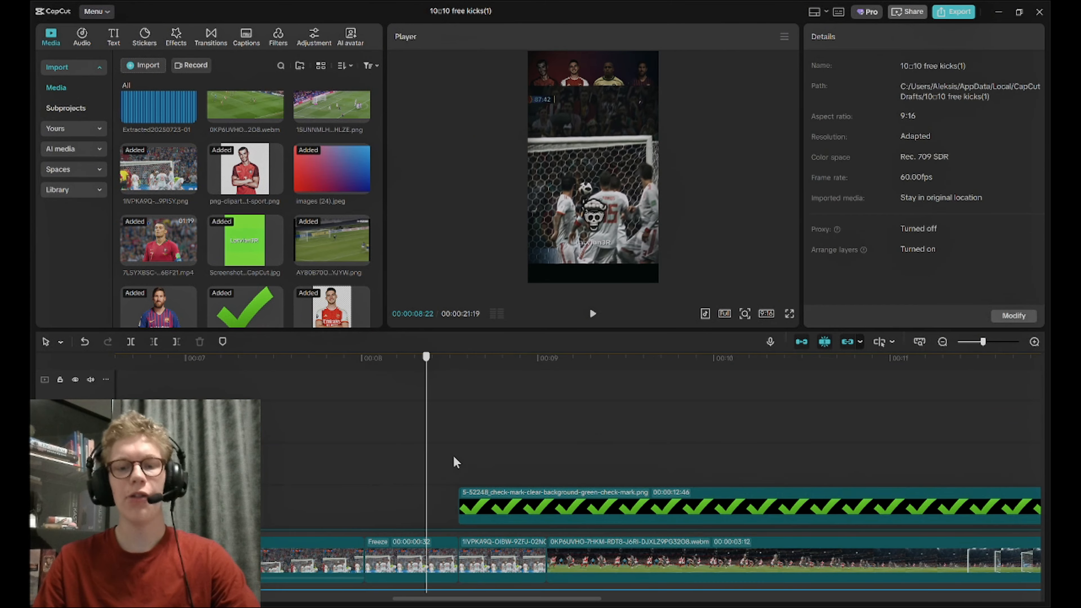
drag(454, 462, 515, 456)
click(506, 519)
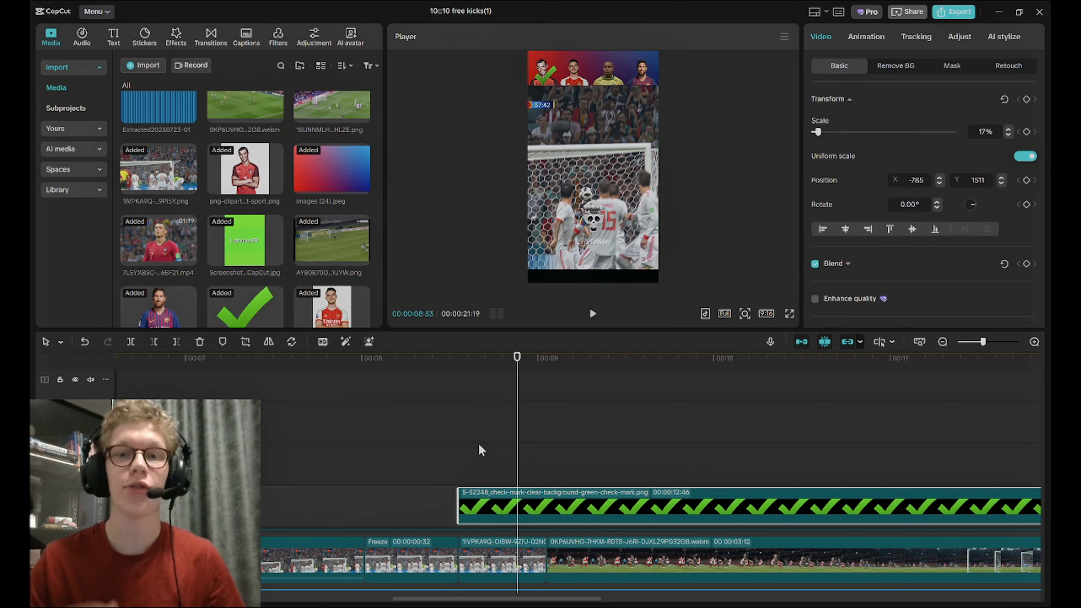
Add the green check mark PNG over the freeze frame, shrink it and place it on Ronaldo in the banner
scroll(245, 238, down, 2)
drag(244, 255, 398, 428)
click(415, 398)
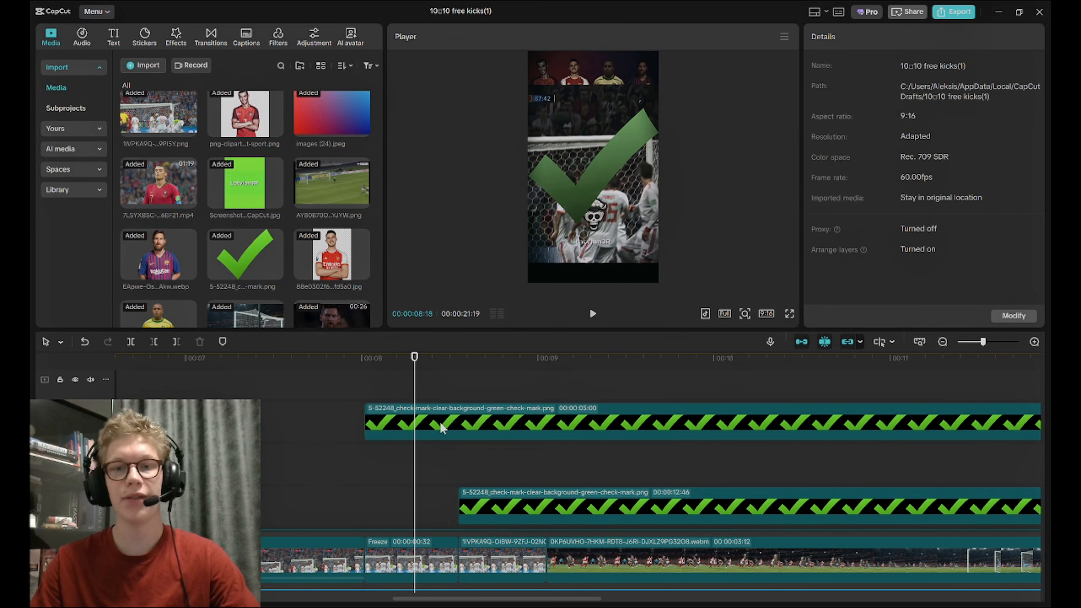
click(612, 162)
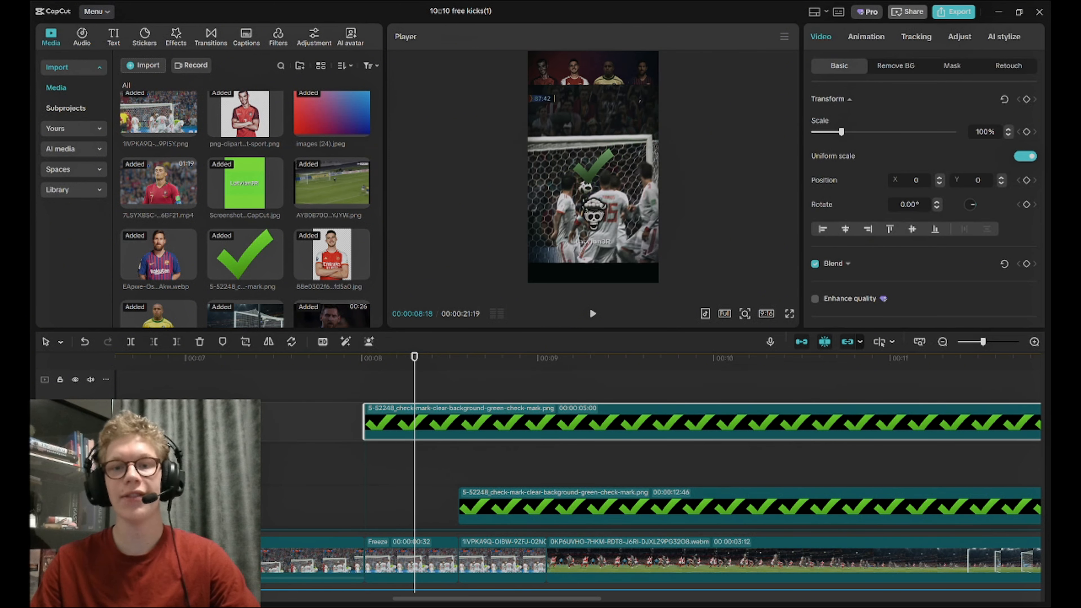
drag(590, 174, 549, 103)
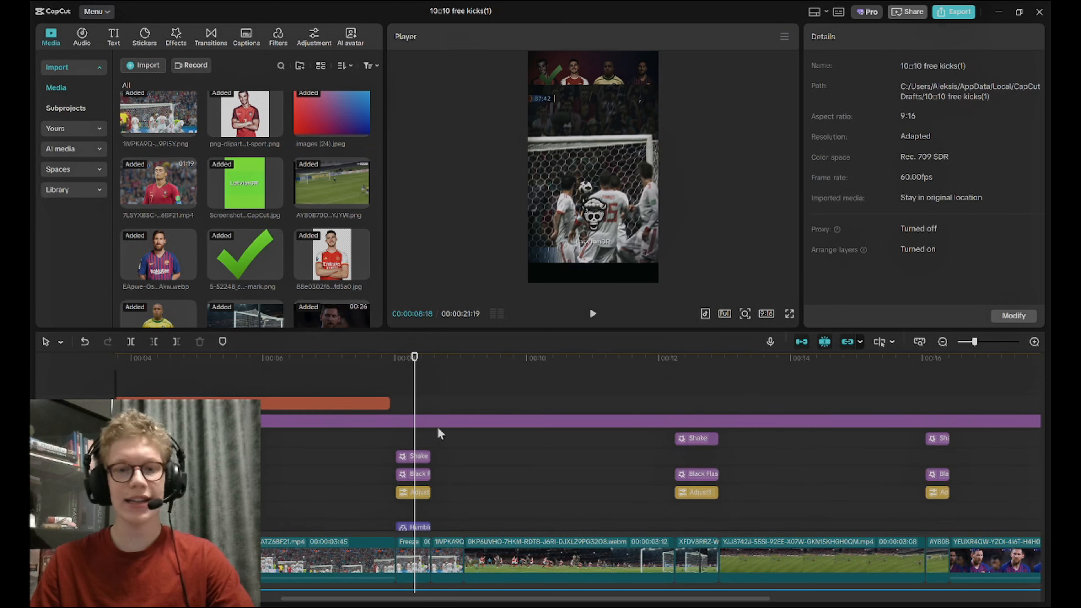
Select the long effect layer at 00:00:01:33 near the video's start and find Fancy Sharpen among the Trending video effects
scroll(437, 430, left, 5)
click(212, 396)
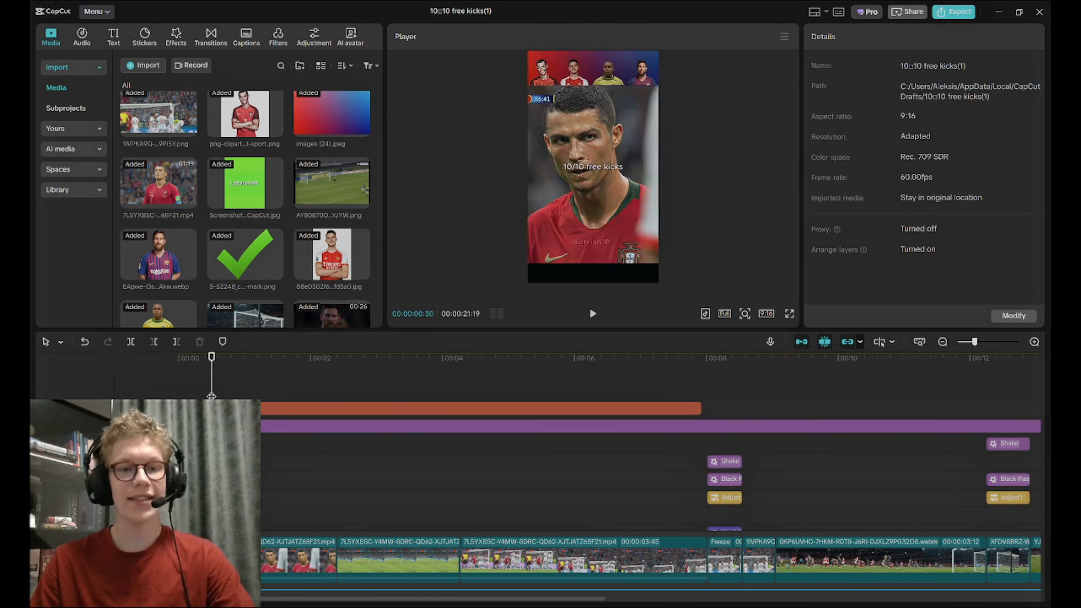
drag(211, 396, 281, 404)
click(285, 426)
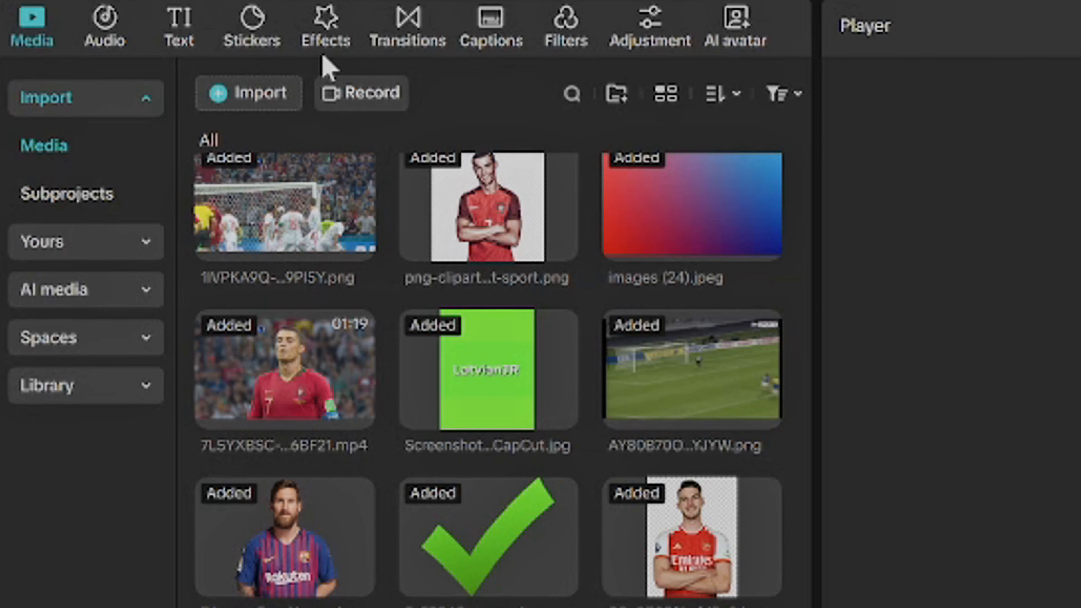
click(197, 37)
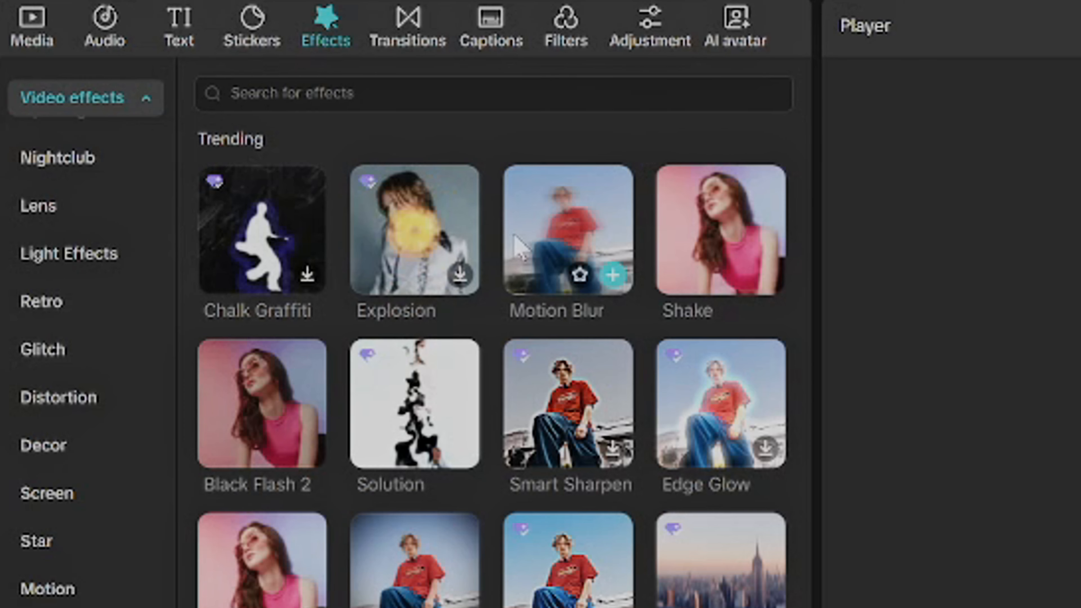
scroll(429, 429, down, 5)
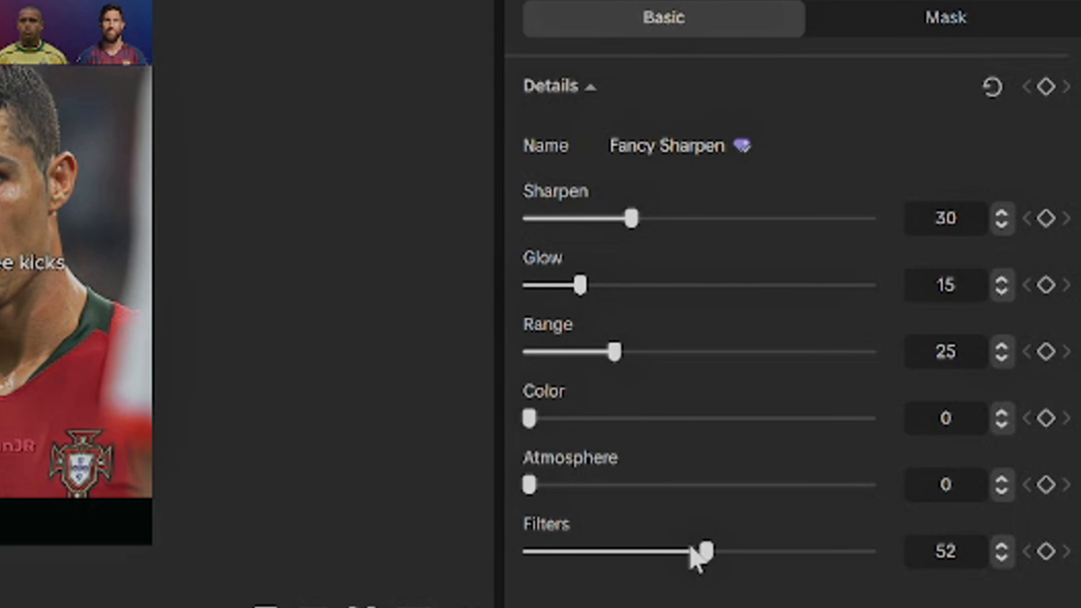
Try a lower Filters value for the Fancy Sharpen effect and return it to 52
drag(691, 550, 603, 559)
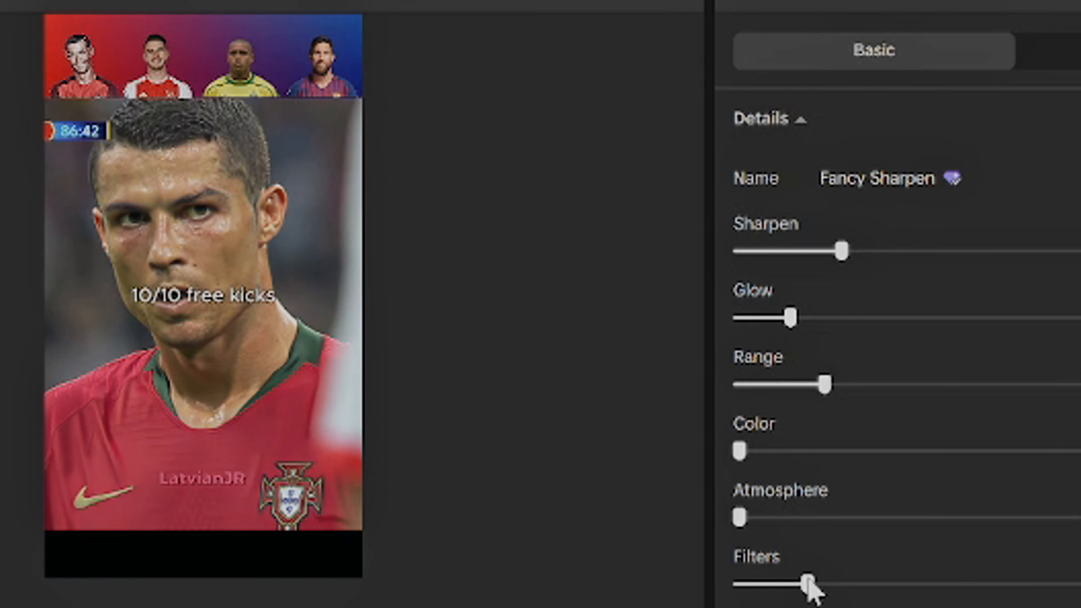
drag(810, 583, 916, 579)
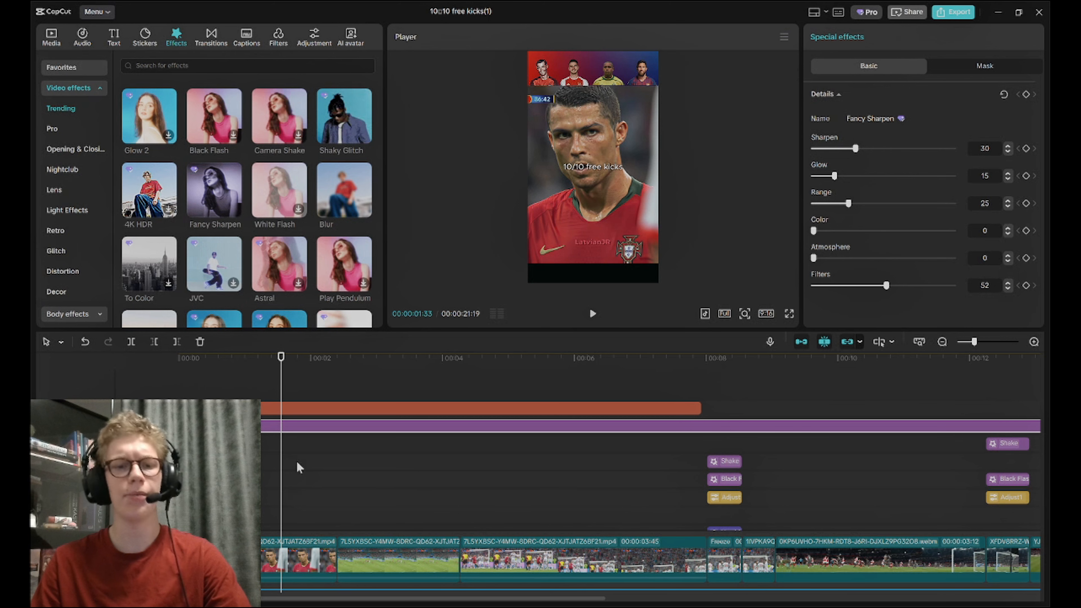
Return to the video's start and review the text settings of the existing "10/10 free kicks" title
click(298, 467)
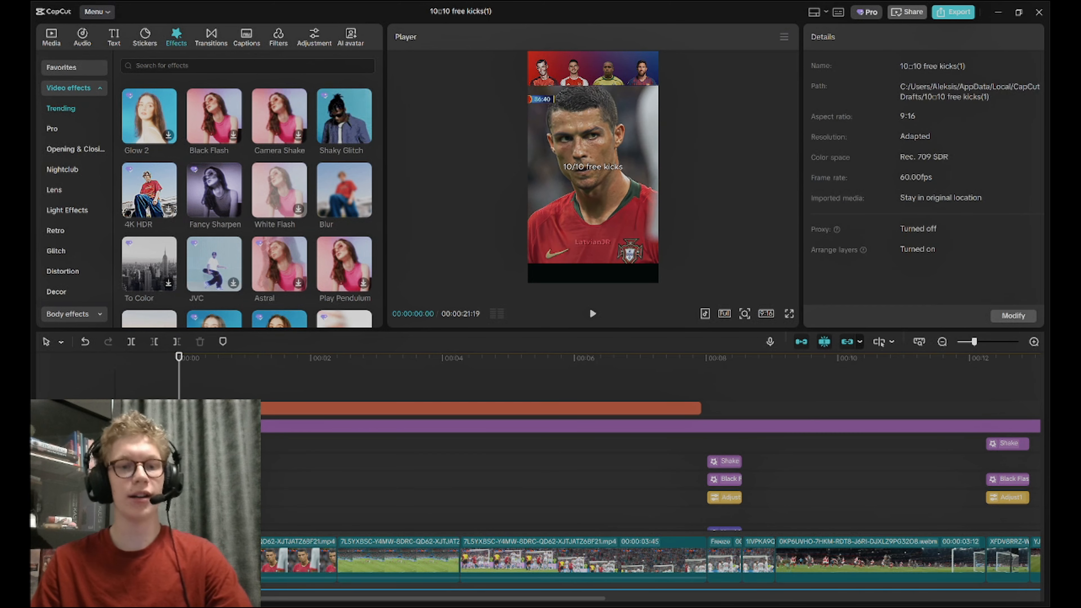
click(645, 174)
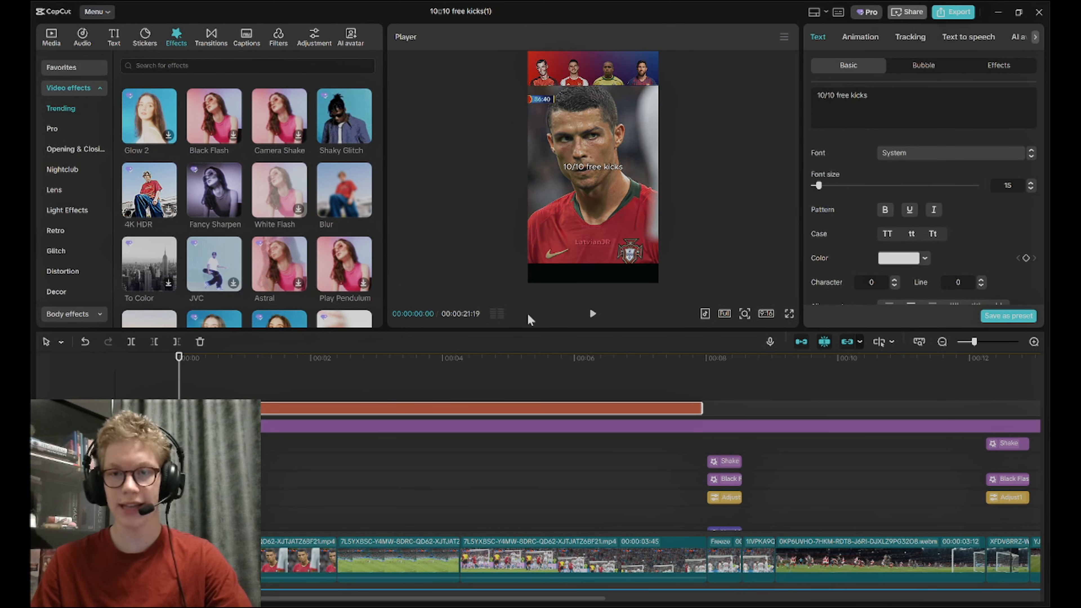
click(228, 389)
click(126, 383)
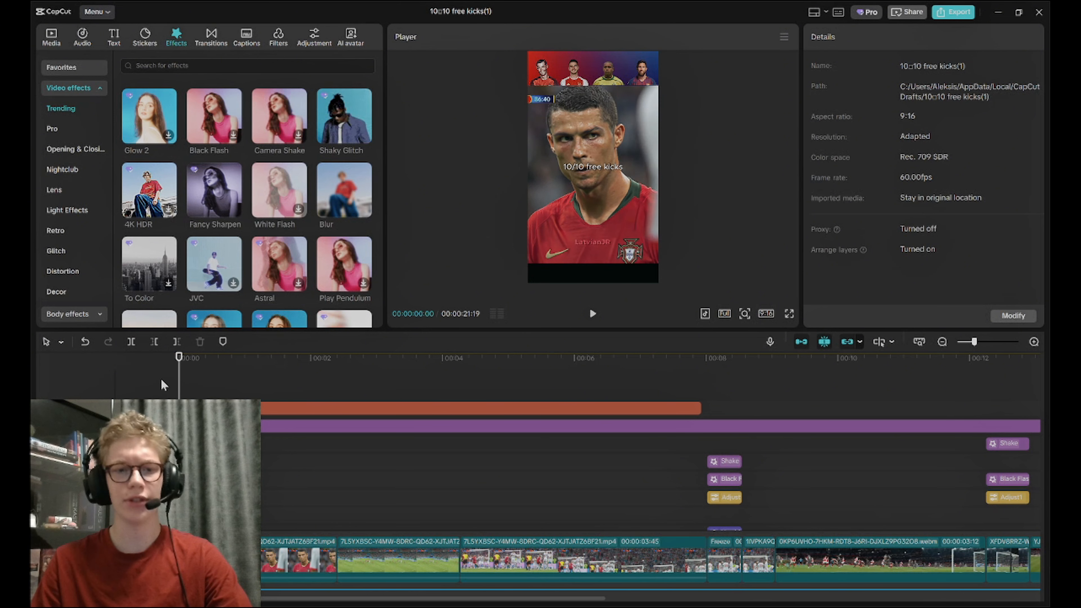
Add a new default text at the video's start reading "10/10 free kicks" and delete the old title layer beneath it
click(114, 38)
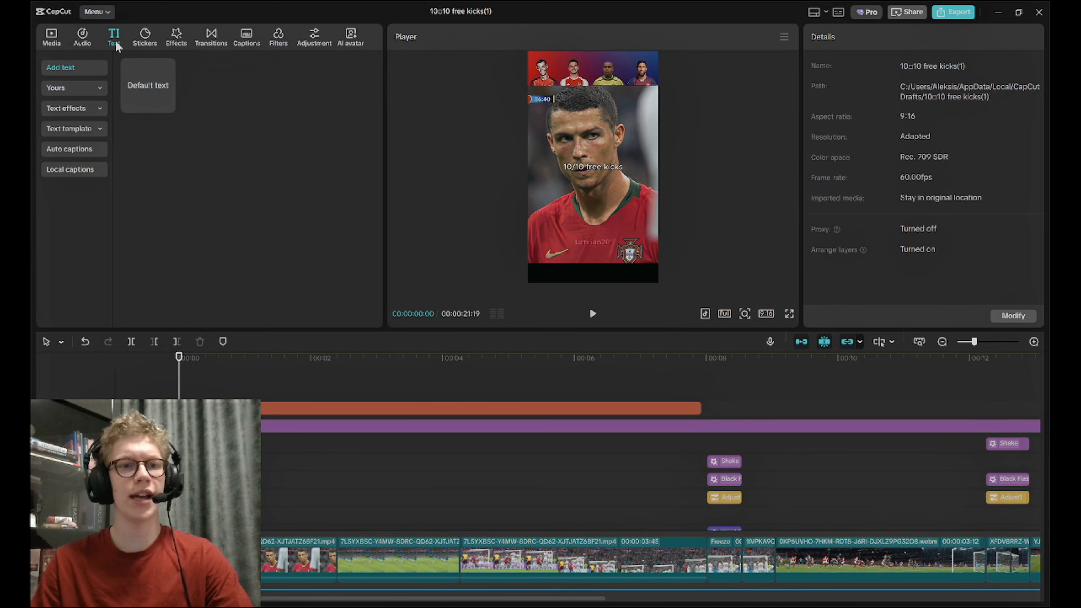
click(166, 104)
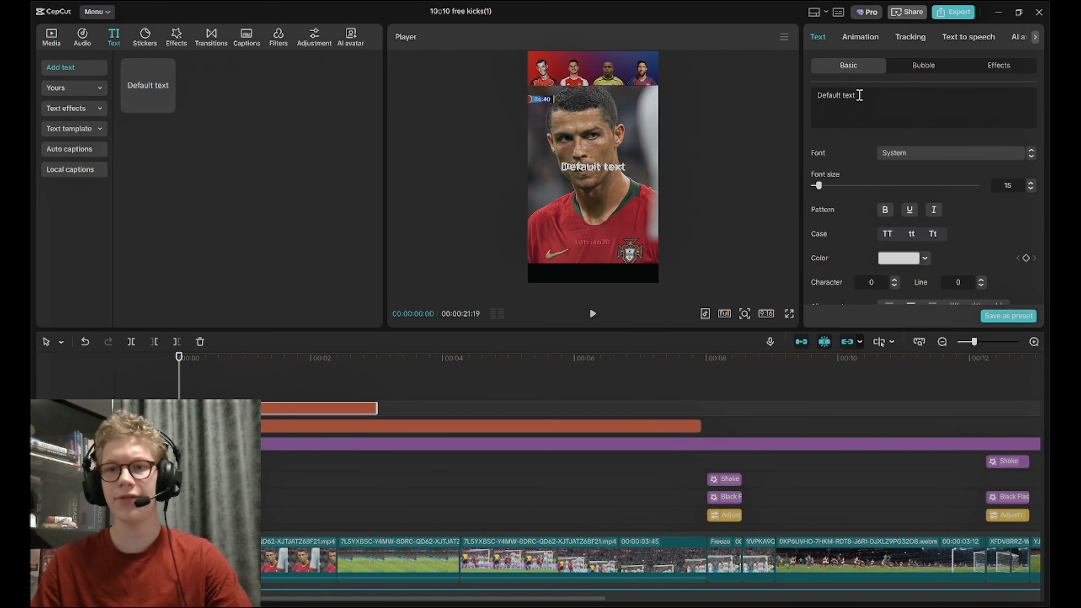
key(ctrl+a)
text(10/10 free kicks)
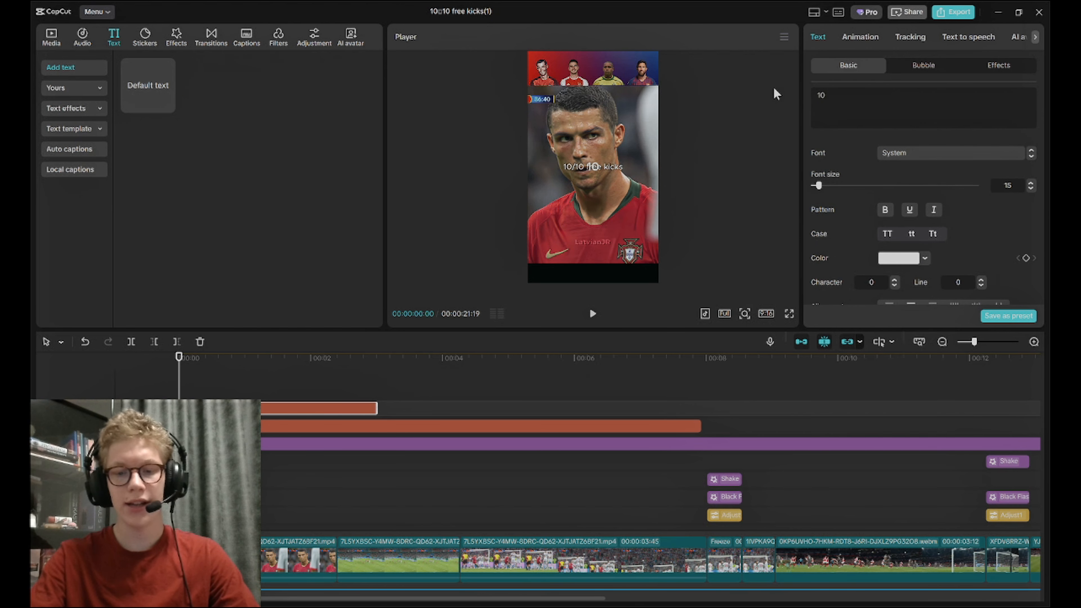
text(/10)
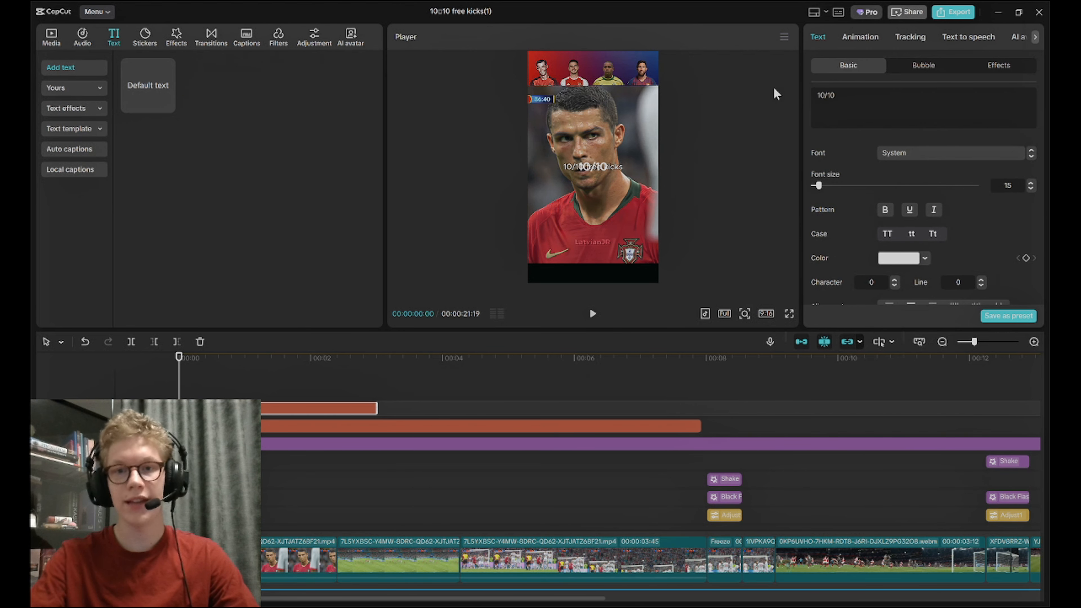
text( free kicks)
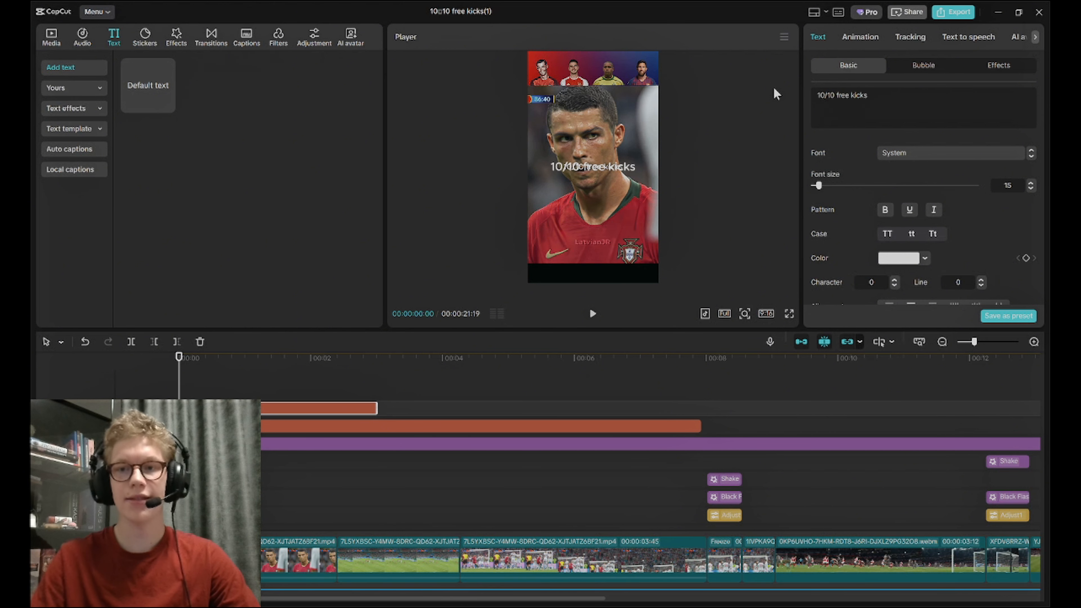
click(328, 426)
key(Delete)
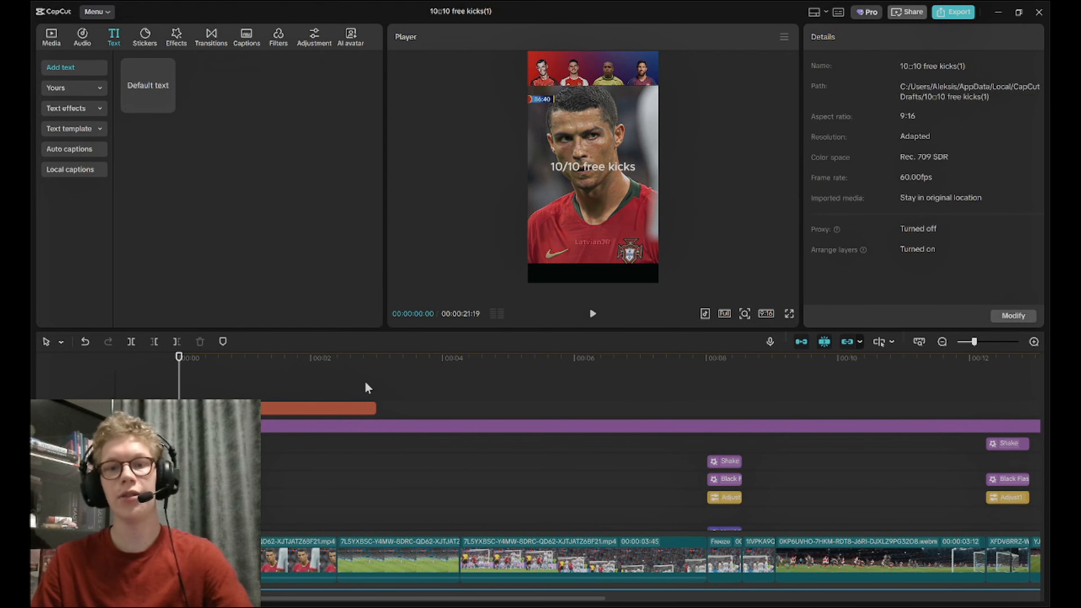
Enable a black stroke on the new "10/10 free kicks" title and shrink the text in the frame
click(313, 408)
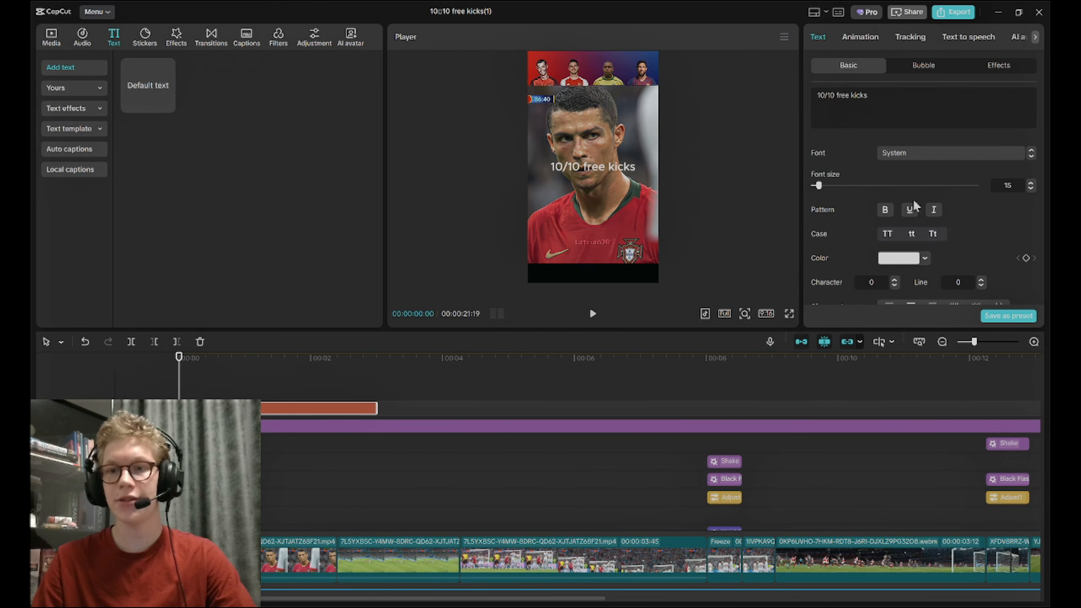
scroll(915, 206, down, 10)
scroll(848, 205, up, 3)
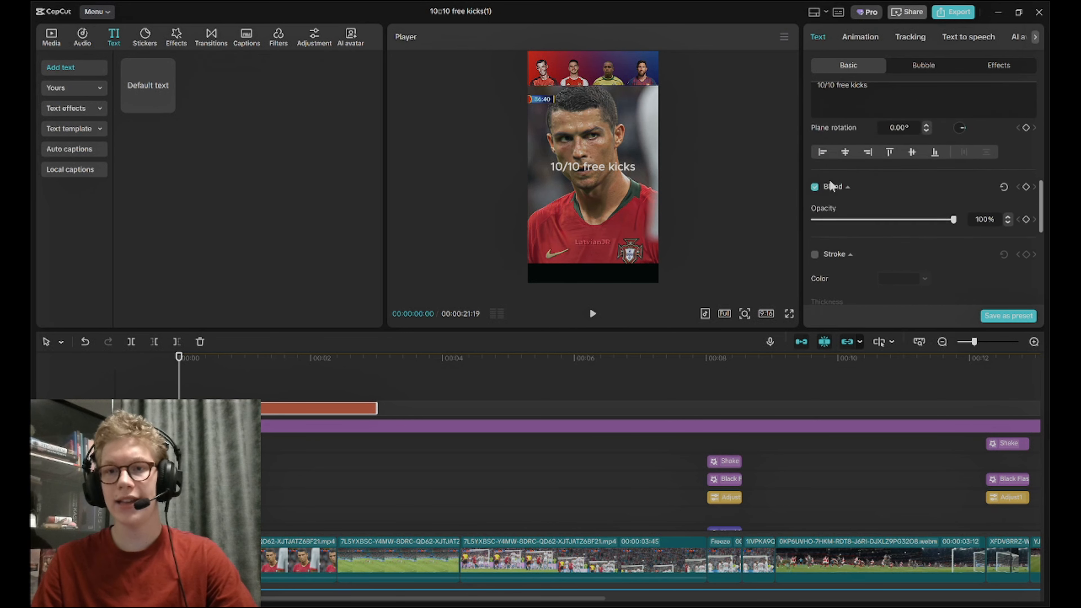
scroll(827, 200, down, 1)
scroll(825, 190, up, 3)
scroll(825, 190, down, 5)
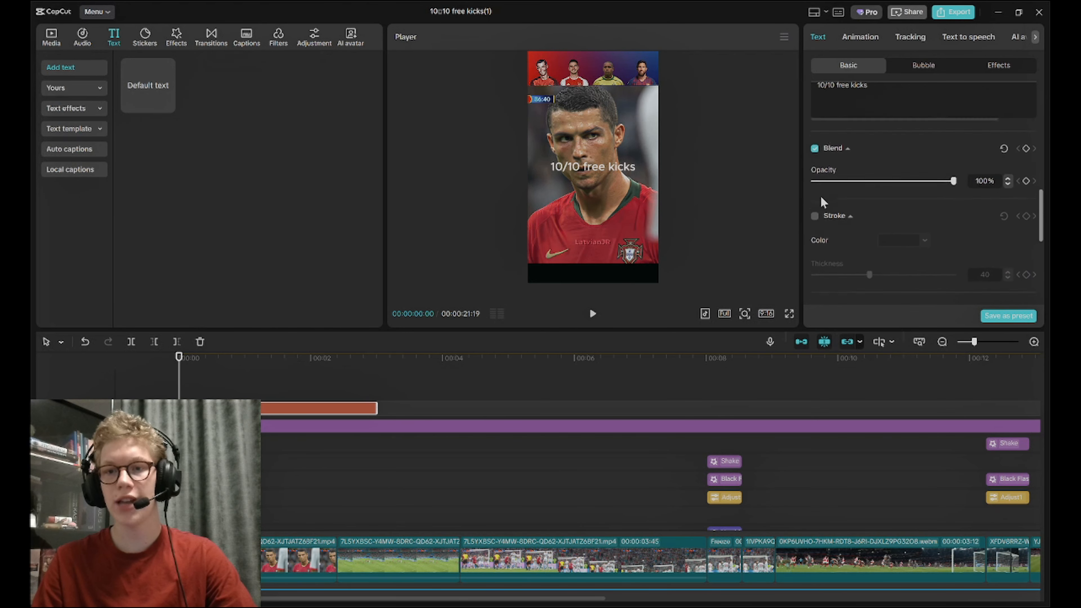
click(814, 195)
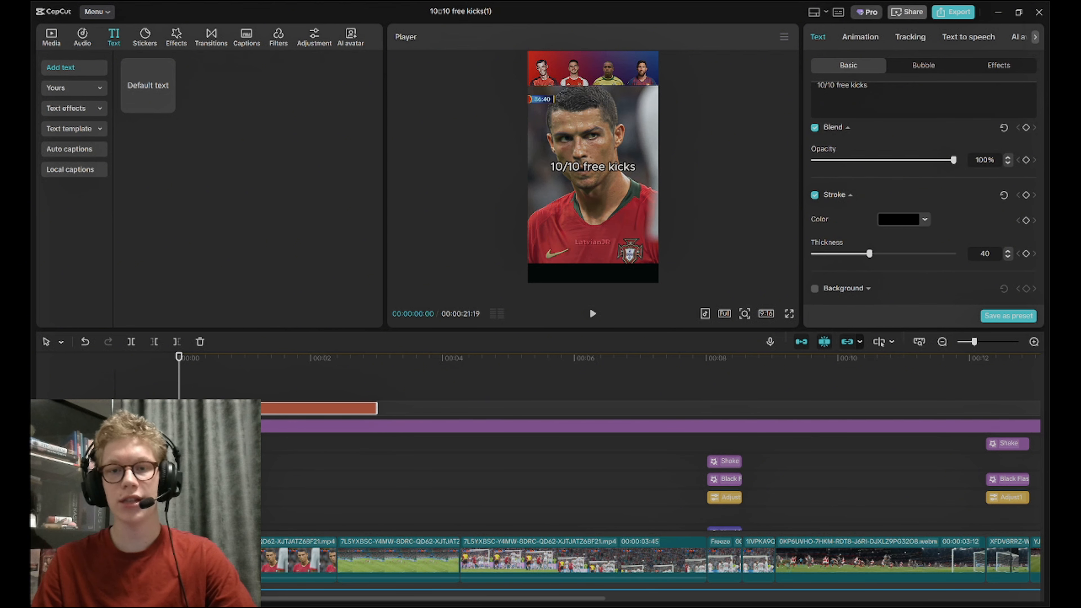
drag(638, 175, 628, 173)
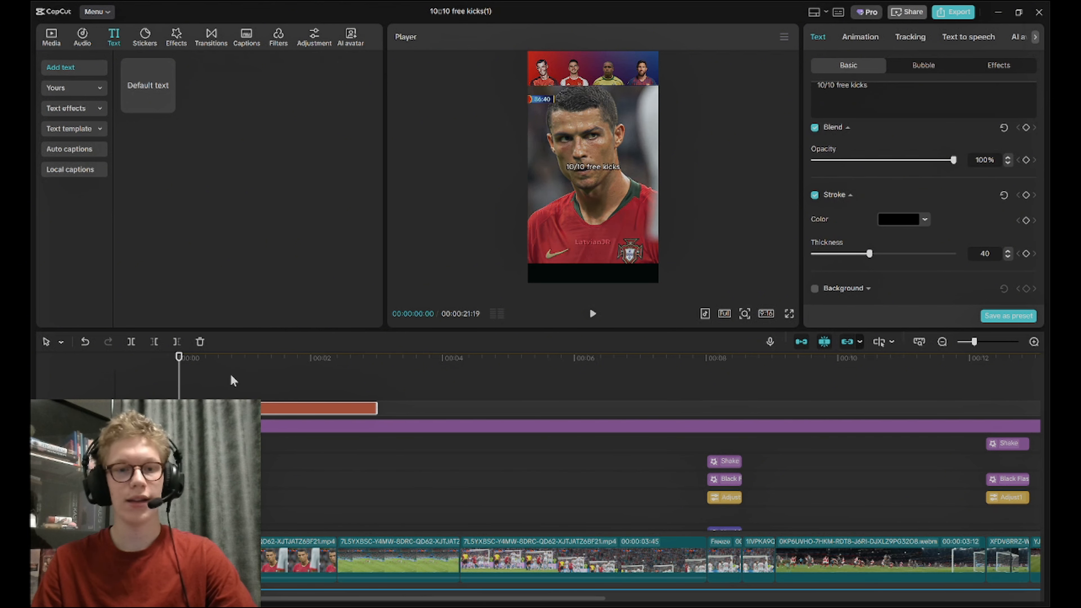
Preview the opening with the title and extend the title layer to the start of the first freeze frame near 00:08
click(212, 389)
click(592, 314)
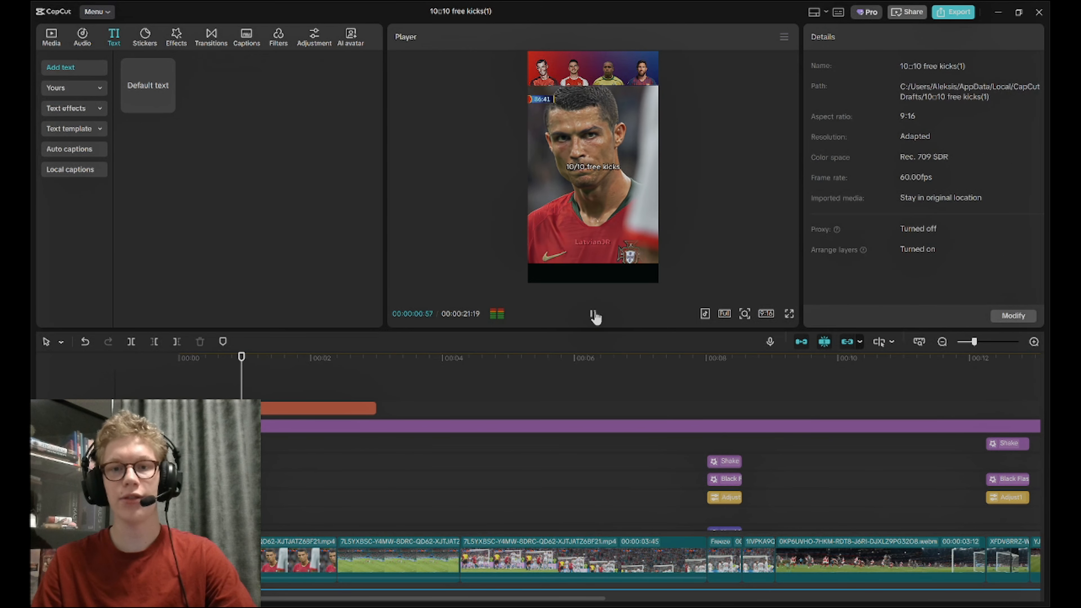
click(591, 314)
click(332, 408)
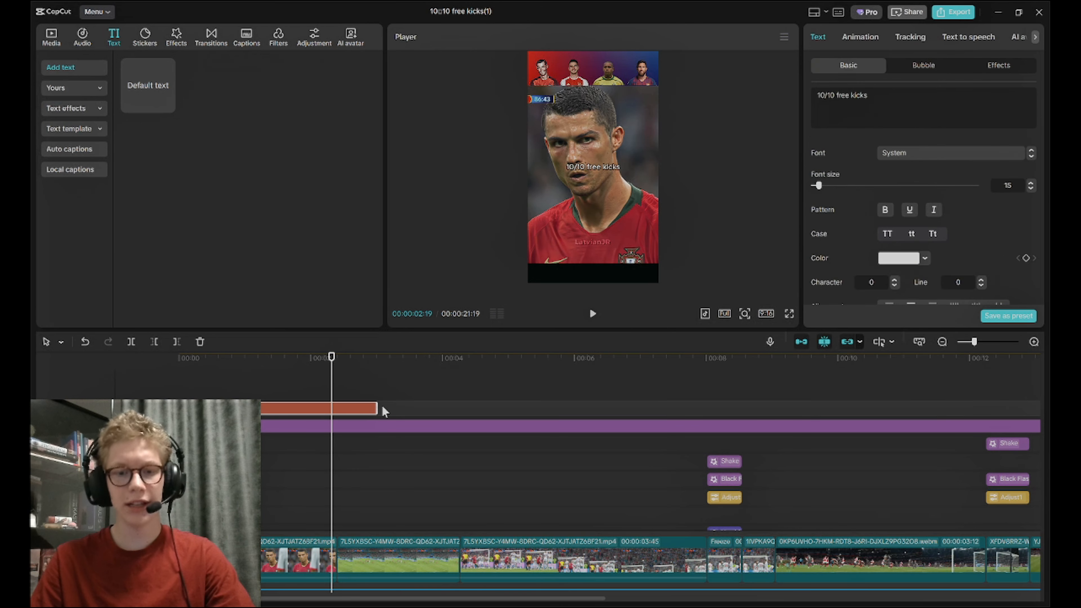
drag(373, 405, 705, 415)
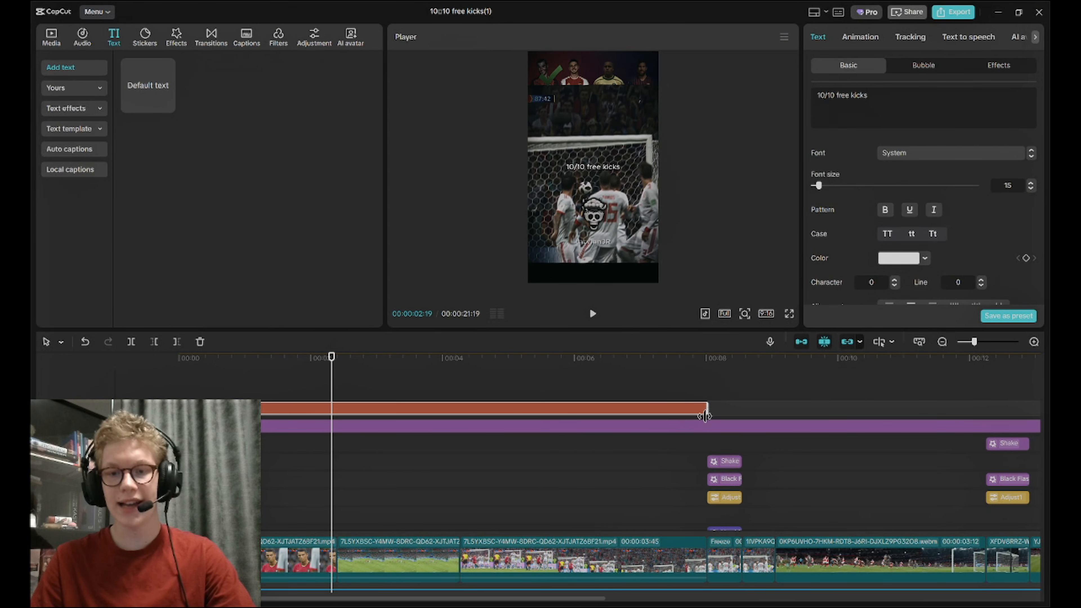
Play the title's end through the freeze frame into the following clip and check the title again around 00:00:03:19
click(703, 443)
click(703, 443)
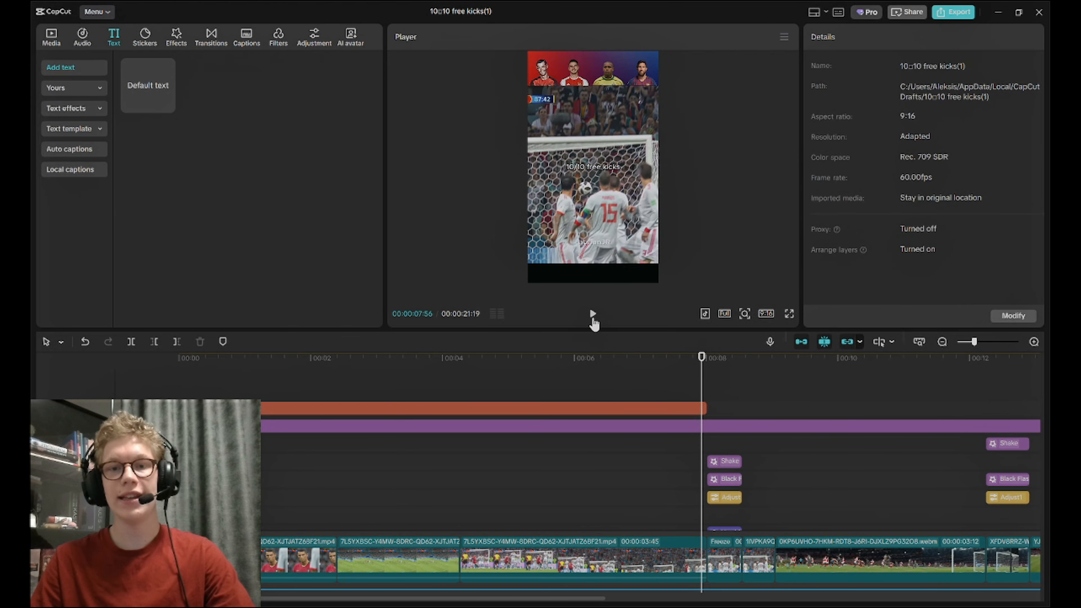
click(593, 315)
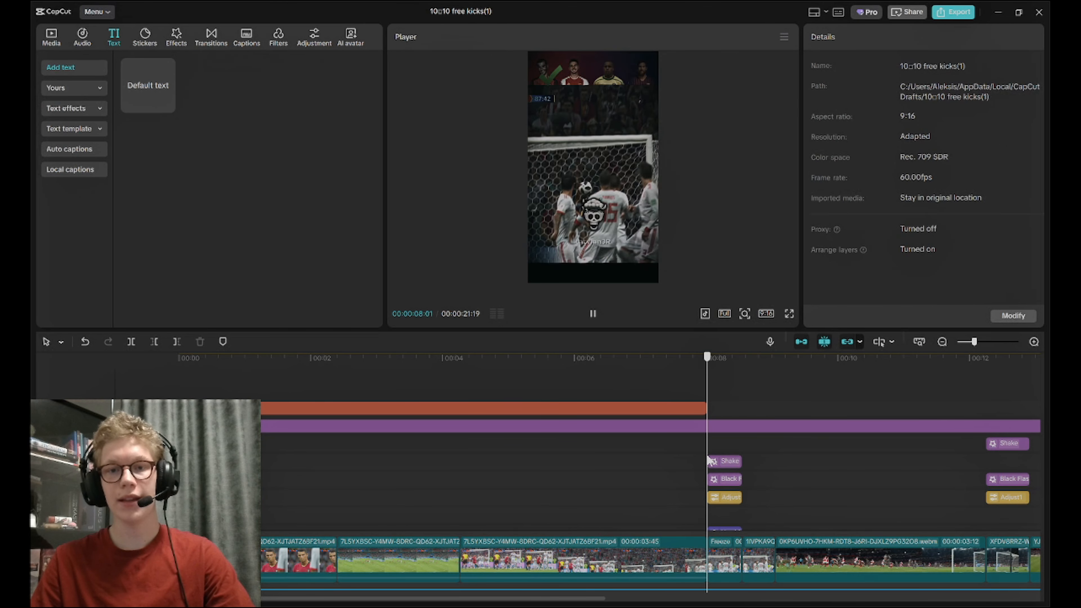
mouse_move(707, 457)
mouse_down()
mouse_move(722, 457)
mouse_move(694, 457)
mouse_up()
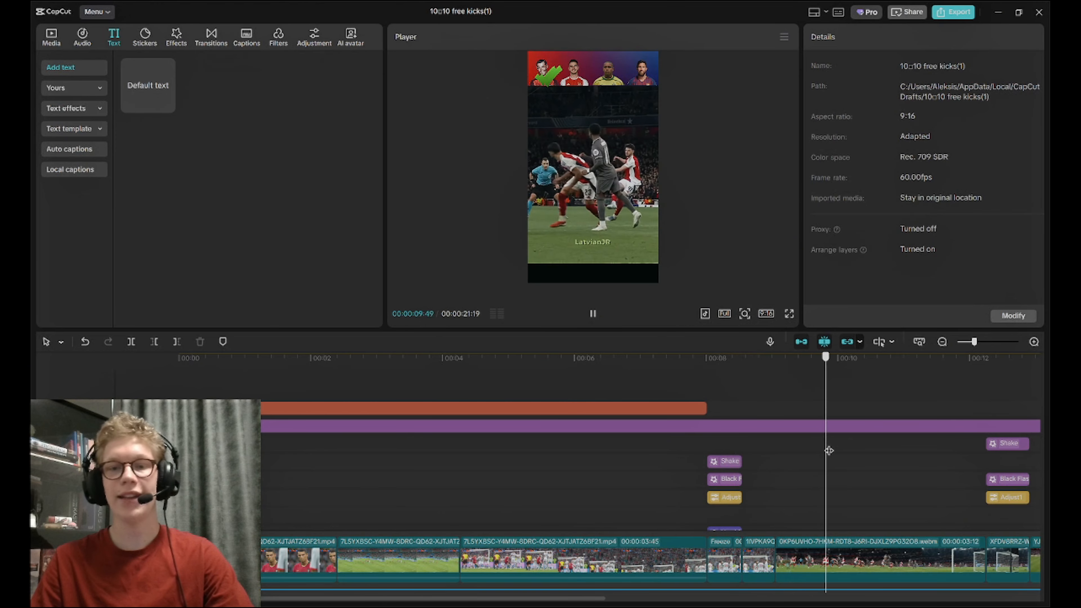
drag(830, 451, 407, 427)
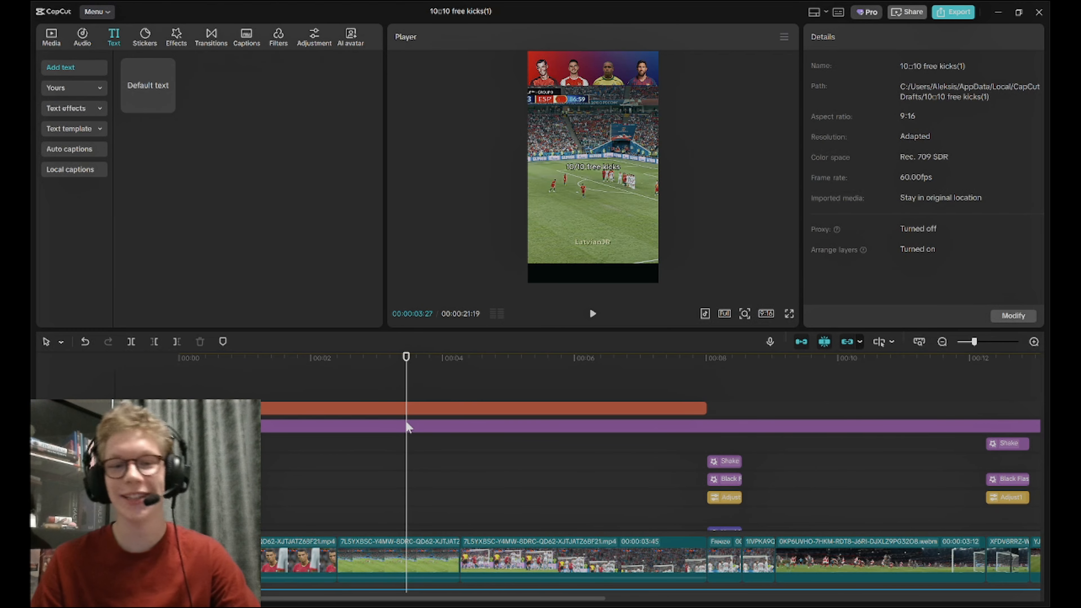
click(397, 390)
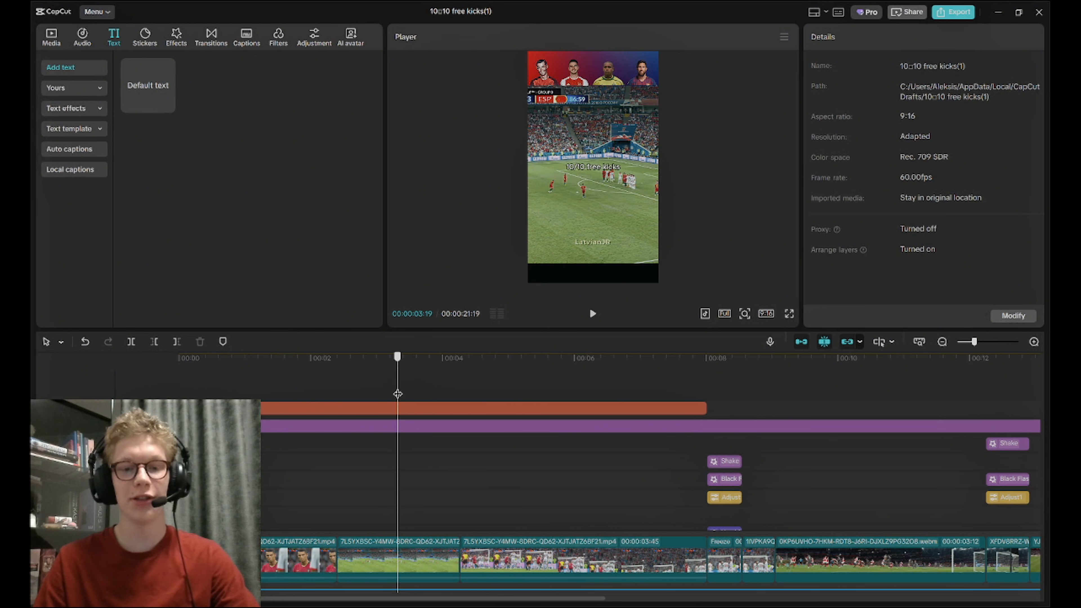